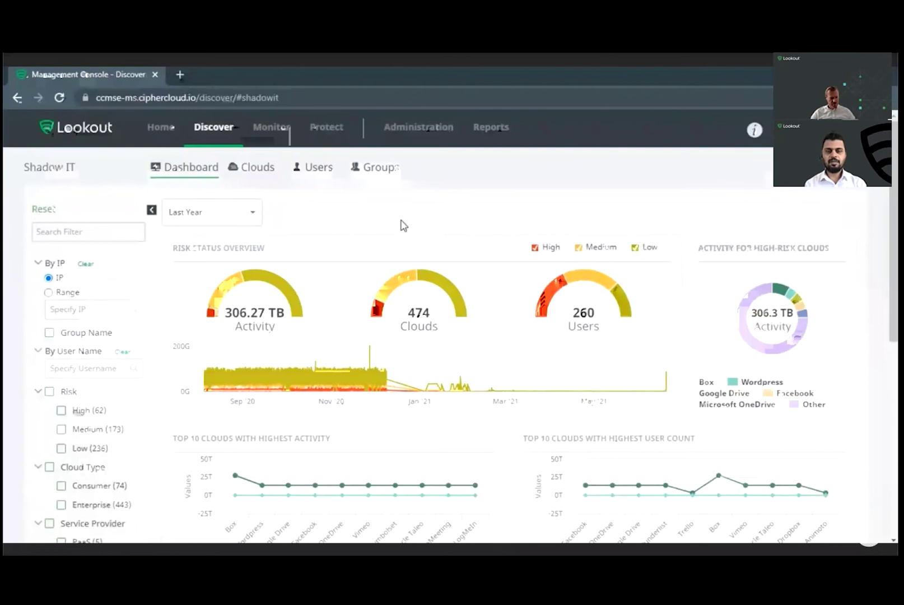
Step: Check the High risk segments of the Shadow IT gauges, then open the discovered Clouds list
{"action": "mouse_move", "coordinate": [212, 320]}
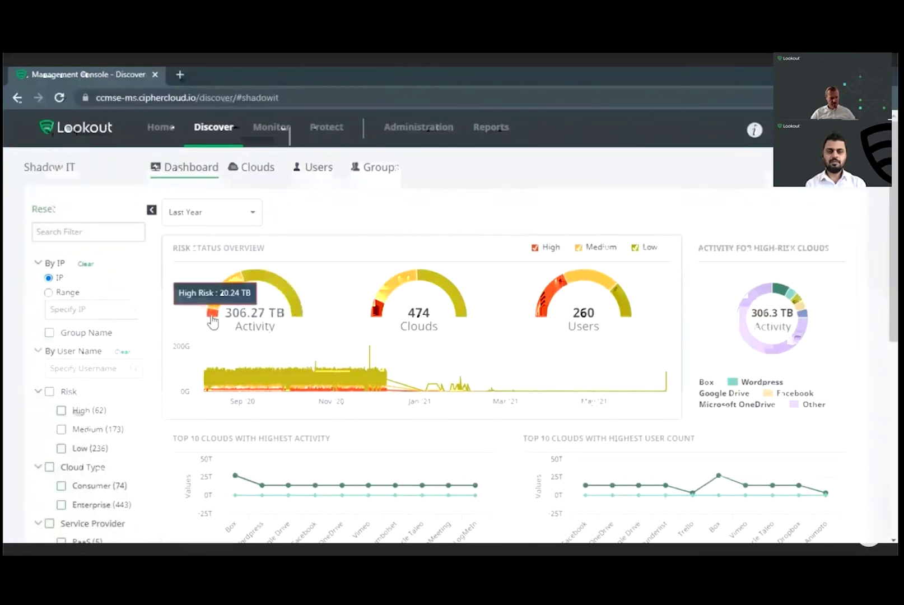
{"action": "mouse_move", "coordinate": [374, 315]}
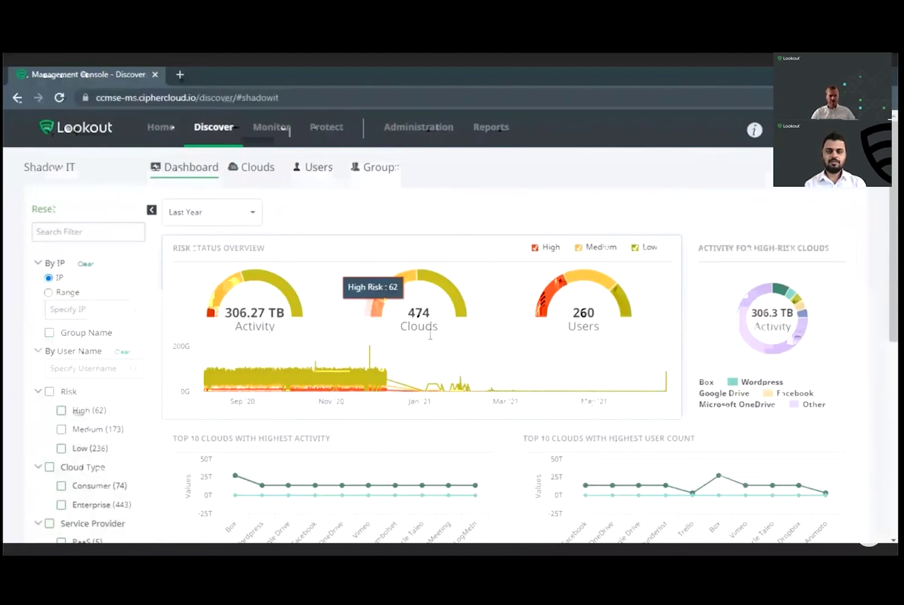
{"action": "scroll", "coordinate": [478, 363], "scroll_direction": "down", "scroll_amount": 5}
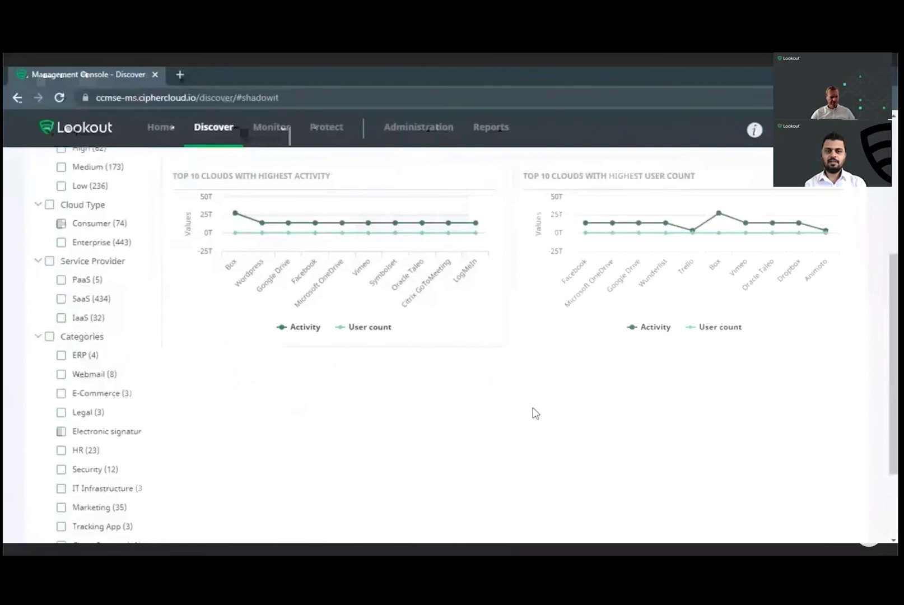
{"action": "scroll", "coordinate": [532, 414], "scroll_direction": "up", "scroll_amount": 1}
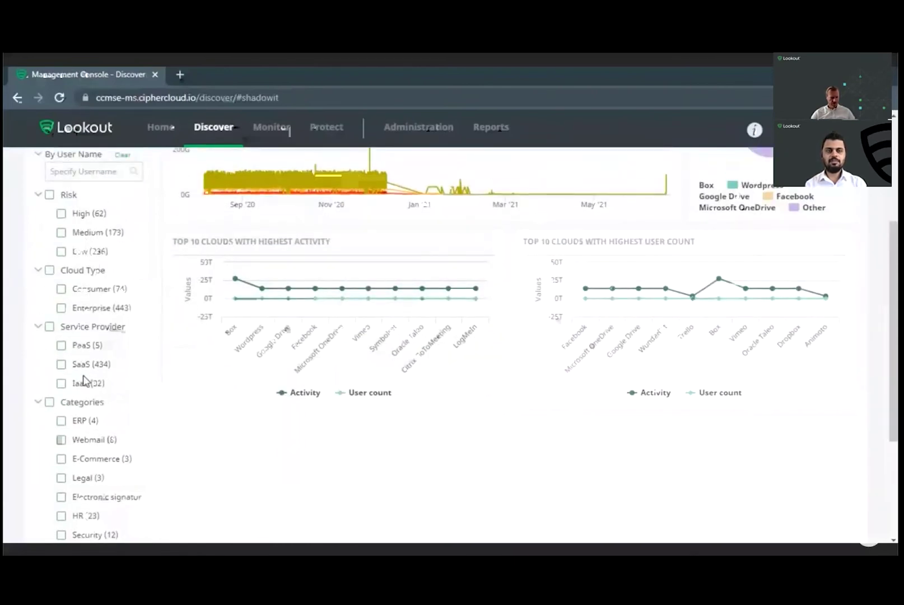
{"action": "scroll", "coordinate": [83, 379], "scroll_direction": "down", "scroll_amount": 4}
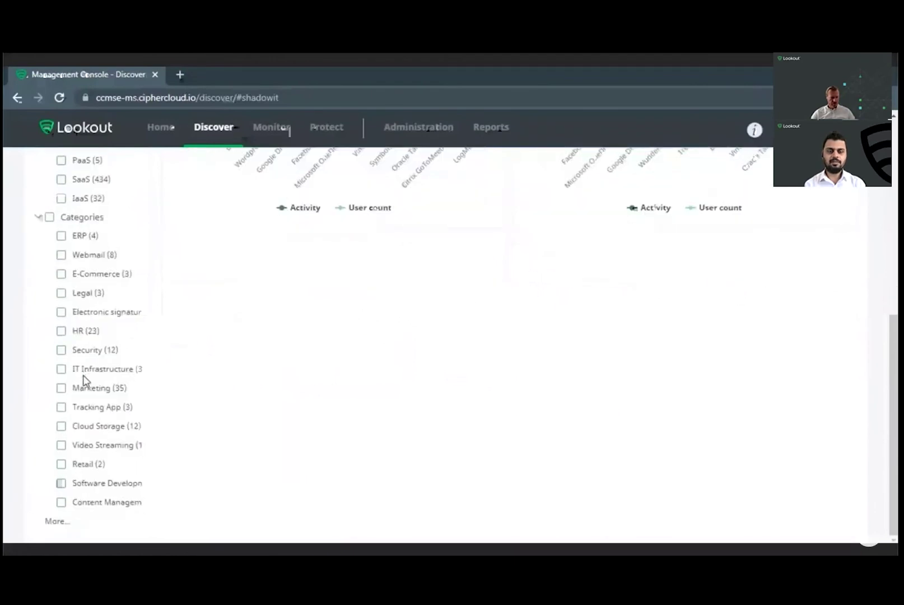
{"action": "scroll", "coordinate": [514, 325], "scroll_direction": "up", "scroll_amount": 1}
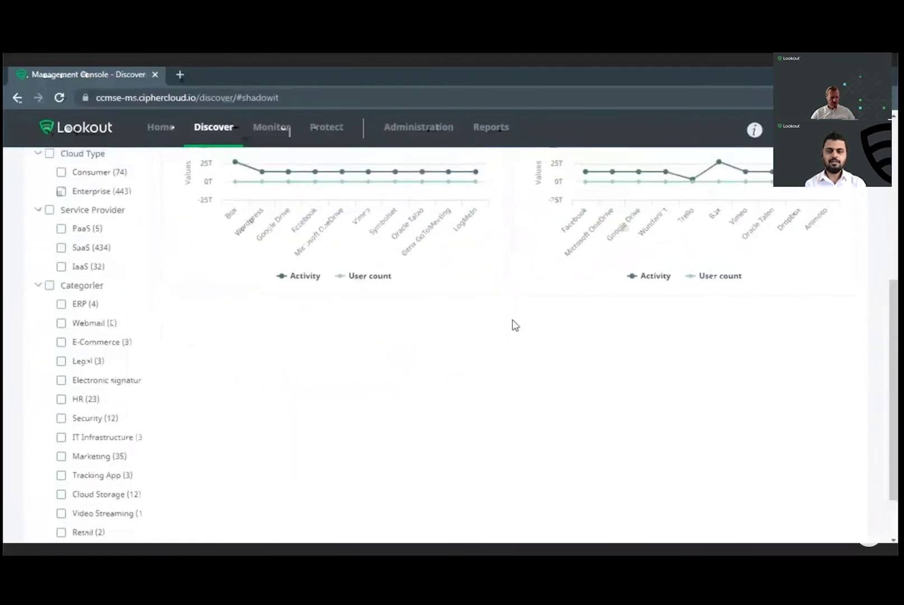
{"action": "scroll", "coordinate": [514, 324], "scroll_direction": "up", "scroll_amount": 7}
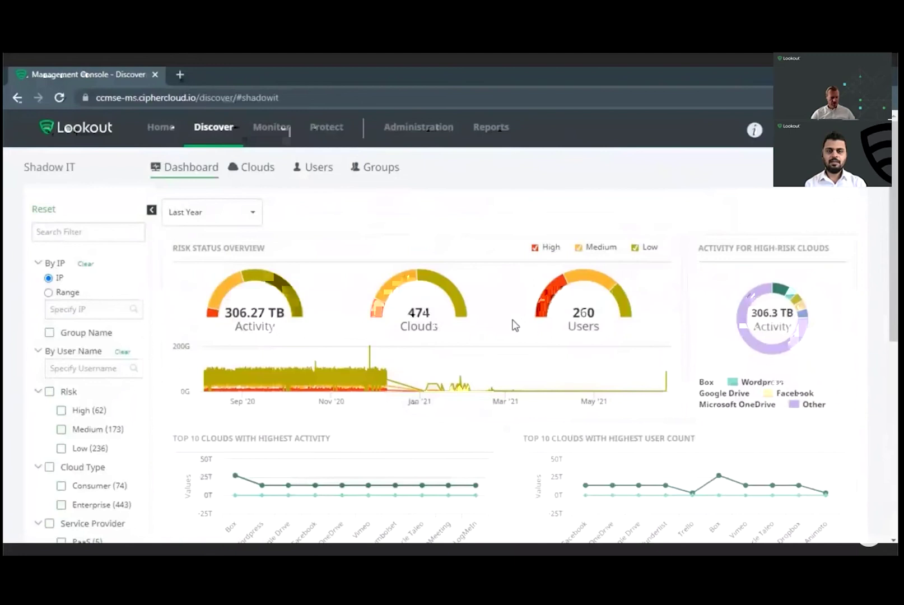
{"action": "left_click", "coordinate": [269, 177]}
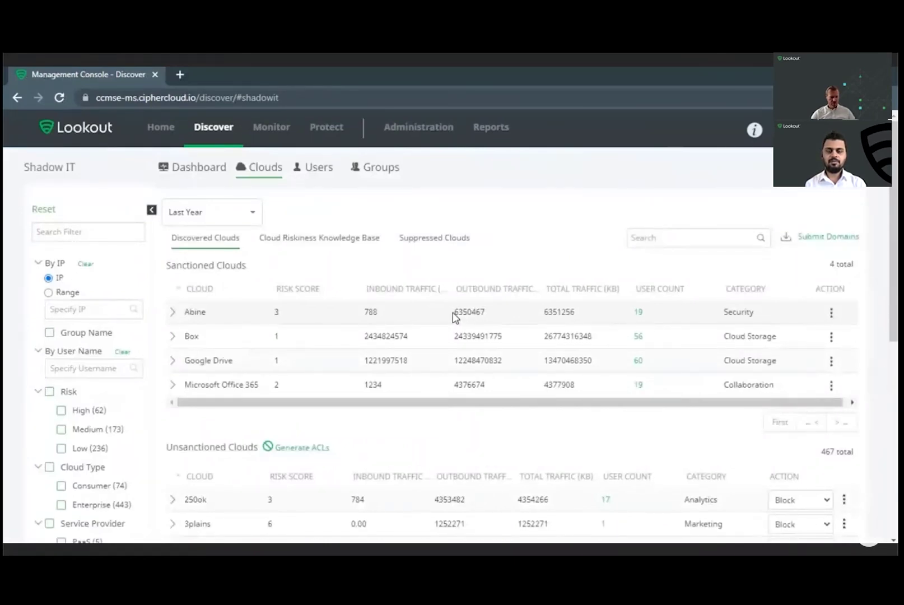
Step: Expand the Box row under Sanctioned Clouds to show its description, risk score and compliance
{"action": "scroll", "coordinate": [454, 316], "scroll_direction": "down", "scroll_amount": 6}
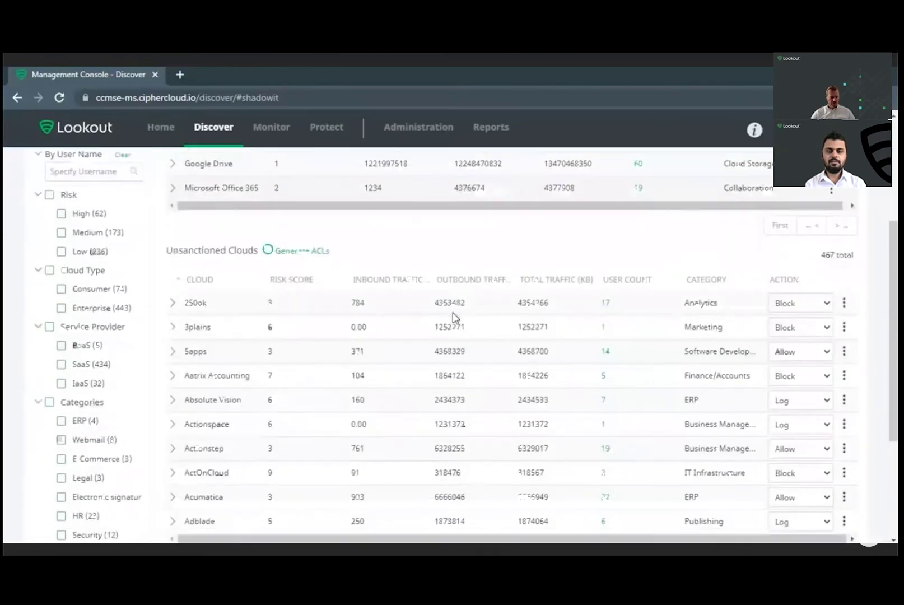
{"action": "scroll", "coordinate": [454, 312], "scroll_direction": "up", "scroll_amount": 6}
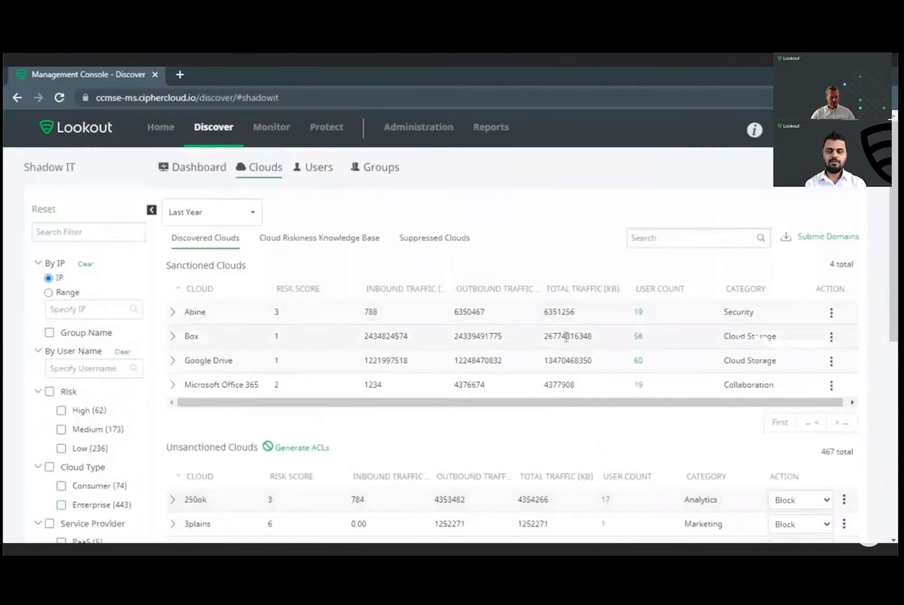
{"action": "left_click", "coordinate": [172, 336]}
Step: Review Box's risk score and compliance certifications, then collapse its detail panel
{"action": "scroll", "coordinate": [462, 358], "scroll_direction": "down", "scroll_amount": 4}
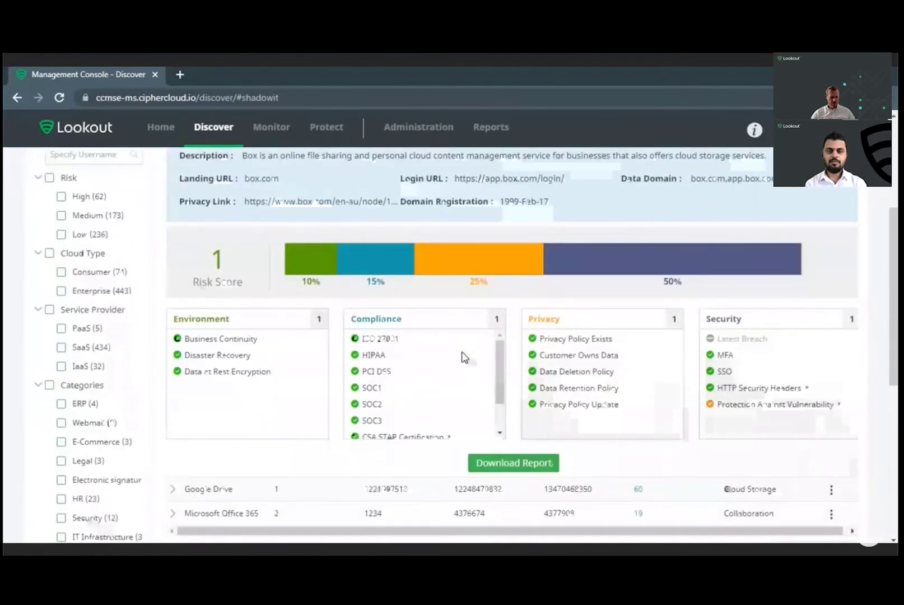
{"action": "scroll", "coordinate": [462, 358], "scroll_direction": "up", "scroll_amount": 1}
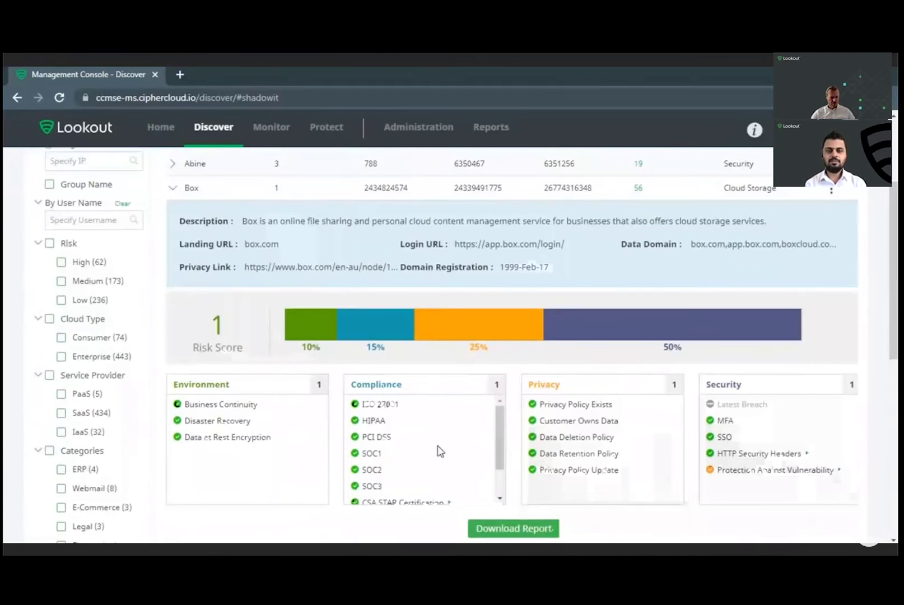
{"action": "scroll", "coordinate": [439, 451], "scroll_direction": "down", "scroll_amount": 2}
{"action": "scroll", "coordinate": [446, 450], "scroll_direction": "up", "scroll_amount": 2}
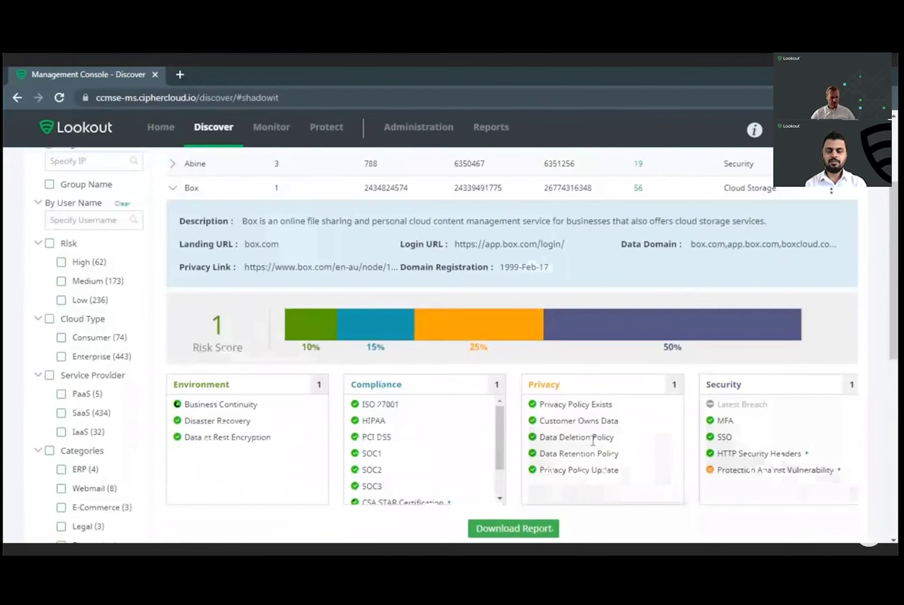
{"action": "scroll", "coordinate": [478, 448], "scroll_direction": "down", "scroll_amount": 2}
{"action": "scroll", "coordinate": [478, 448], "scroll_direction": "up", "scroll_amount": 2}
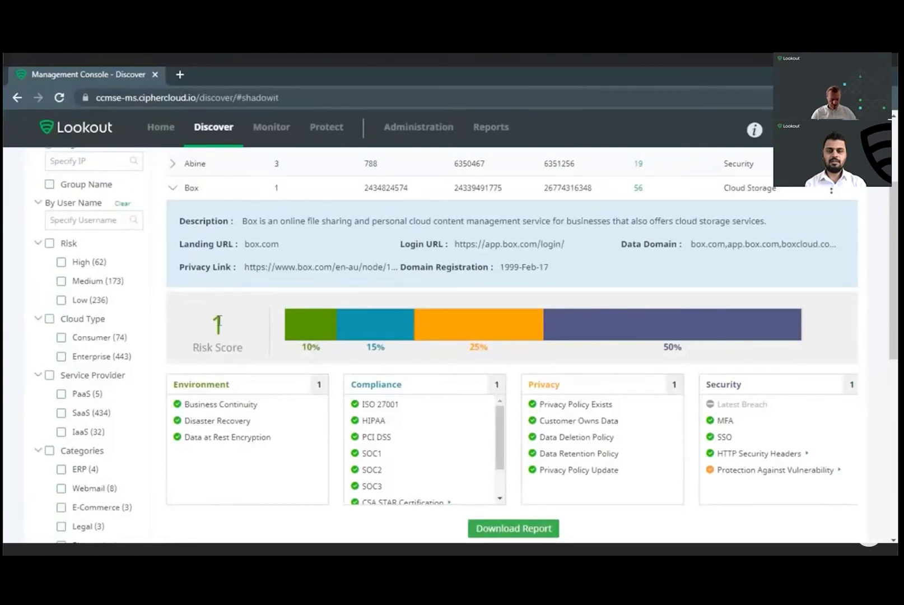
{"action": "scroll", "coordinate": [218, 325], "scroll_direction": "up", "scroll_amount": 1}
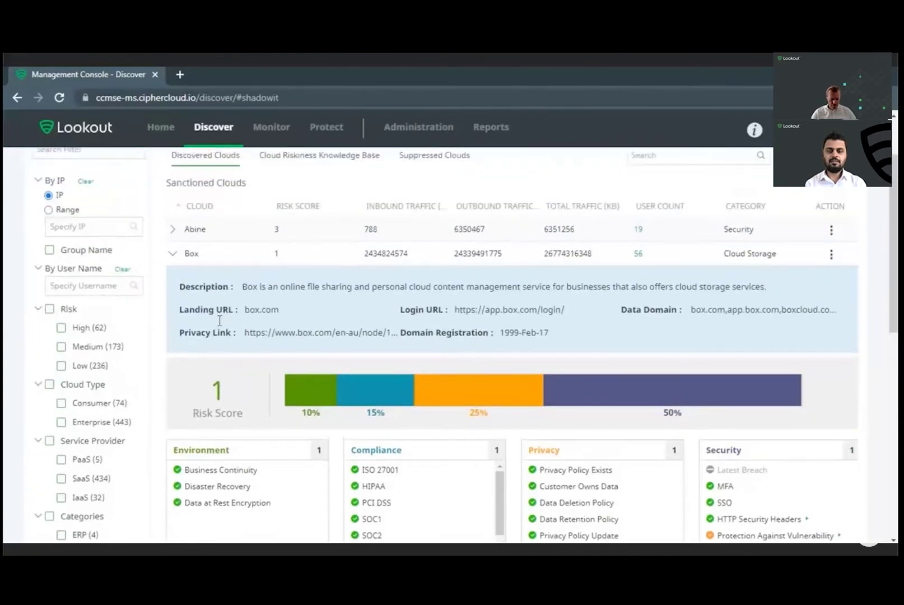
{"action": "left_click", "coordinate": [175, 256]}
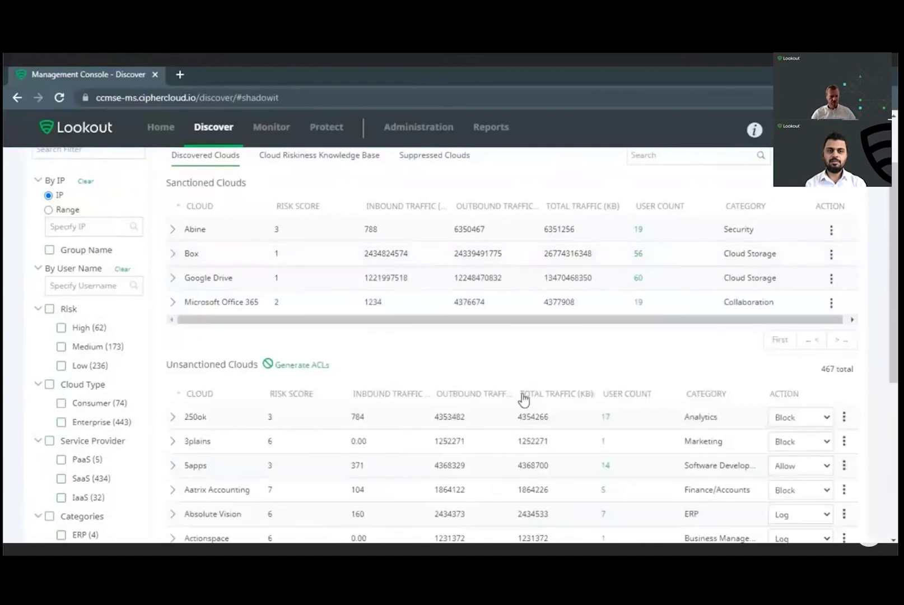
{"action": "scroll", "coordinate": [560, 399], "scroll_direction": "down", "scroll_amount": 2}
{"action": "left_click", "coordinate": [794, 361]}
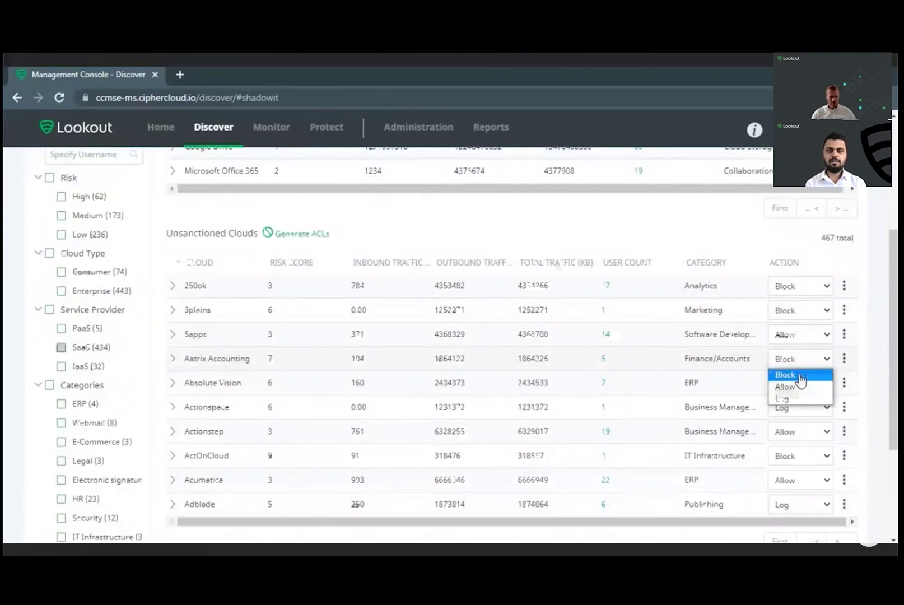
{"action": "left_click", "coordinate": [800, 381]}
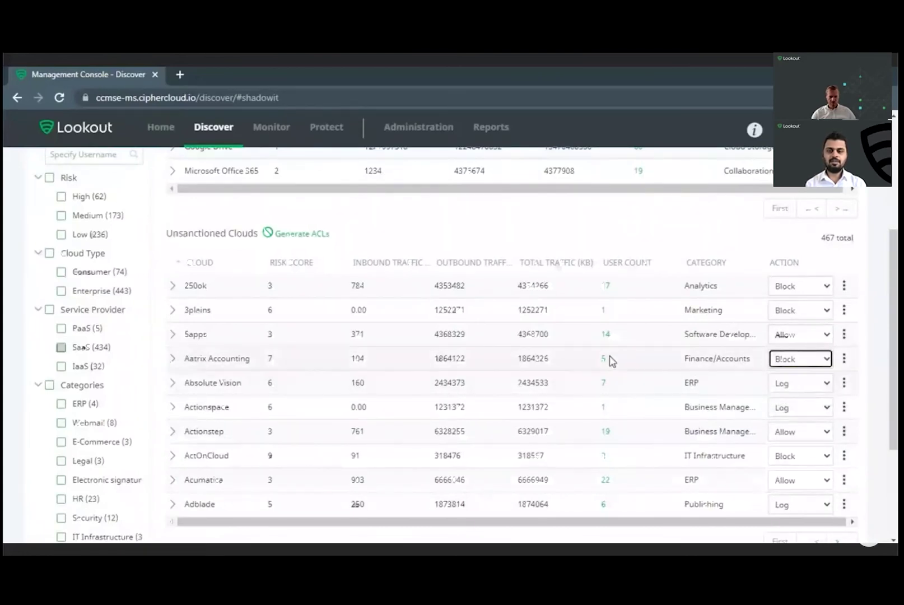
{"action": "scroll", "coordinate": [504, 362], "scroll_direction": "up", "scroll_amount": 2}
{"action": "left_click", "coordinate": [307, 367]}
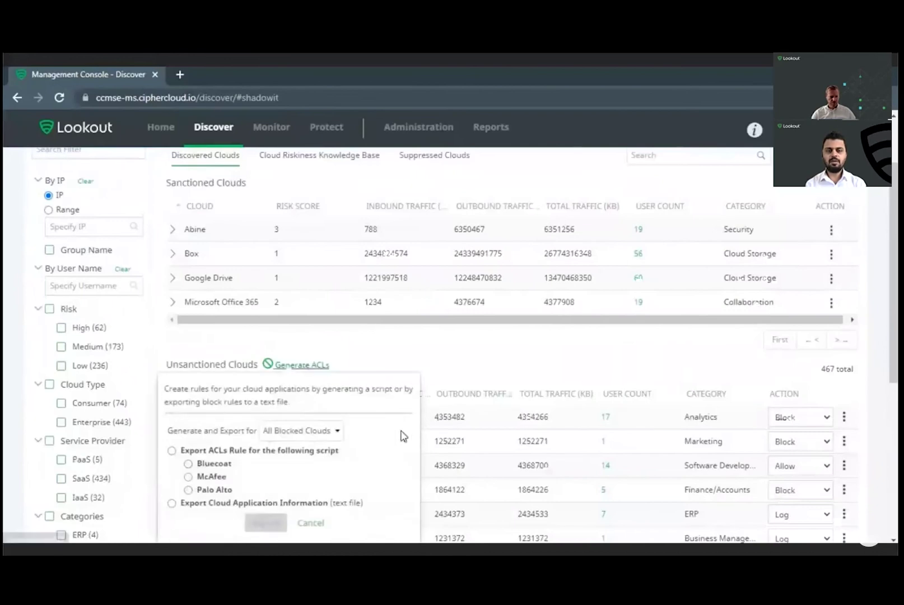
{"action": "scroll", "coordinate": [402, 436], "scroll_direction": "down", "scroll_amount": 2}
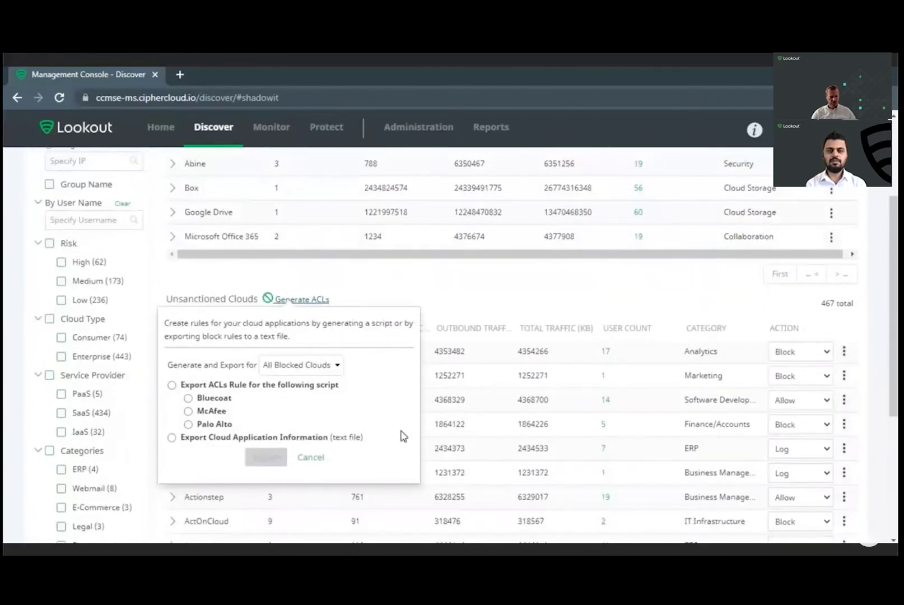
{"action": "left_click", "coordinate": [313, 459]}
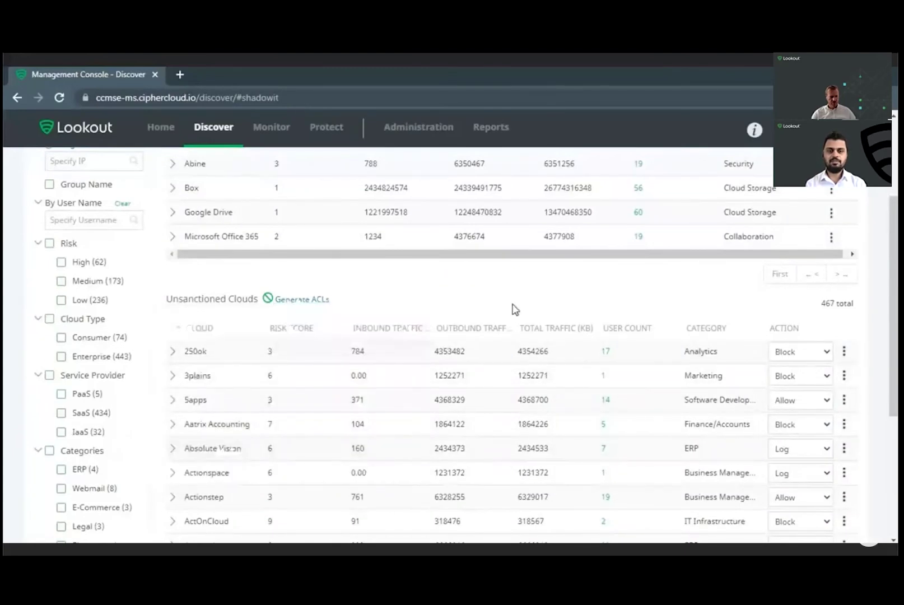
{"action": "scroll", "coordinate": [515, 309], "scroll_direction": "up", "scroll_amount": 1}
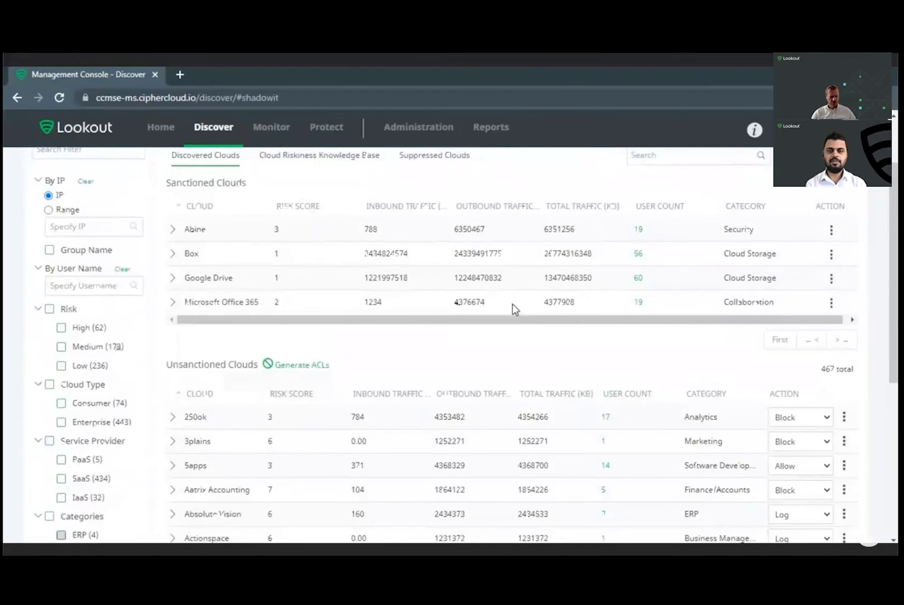
{"action": "scroll", "coordinate": [515, 309], "scroll_direction": "up", "scroll_amount": 1}
Step: Show the Users list of 260 users and download the Shadow IT Risk Report PDF
{"action": "left_click", "coordinate": [318, 168]}
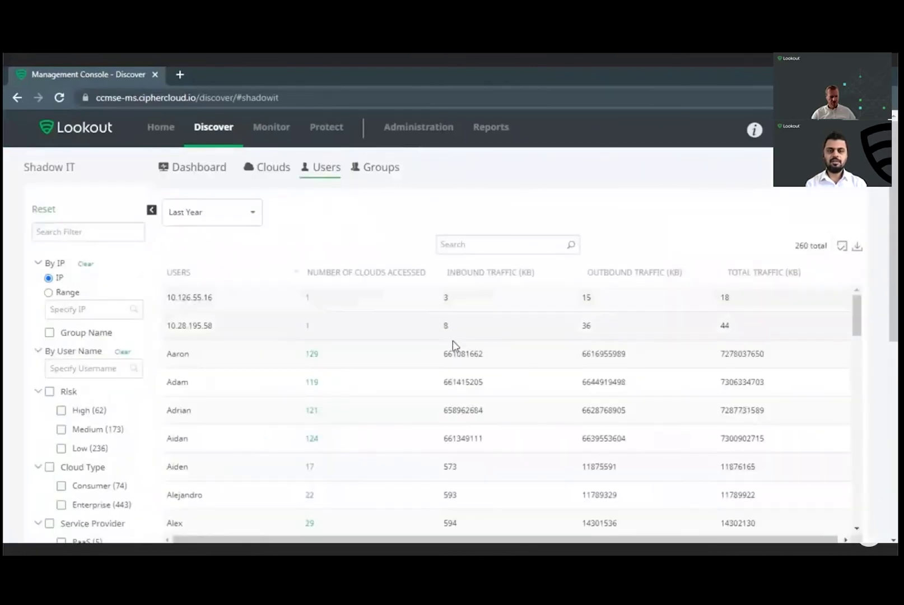
{"action": "scroll", "coordinate": [452, 345], "scroll_direction": "down", "scroll_amount": 10}
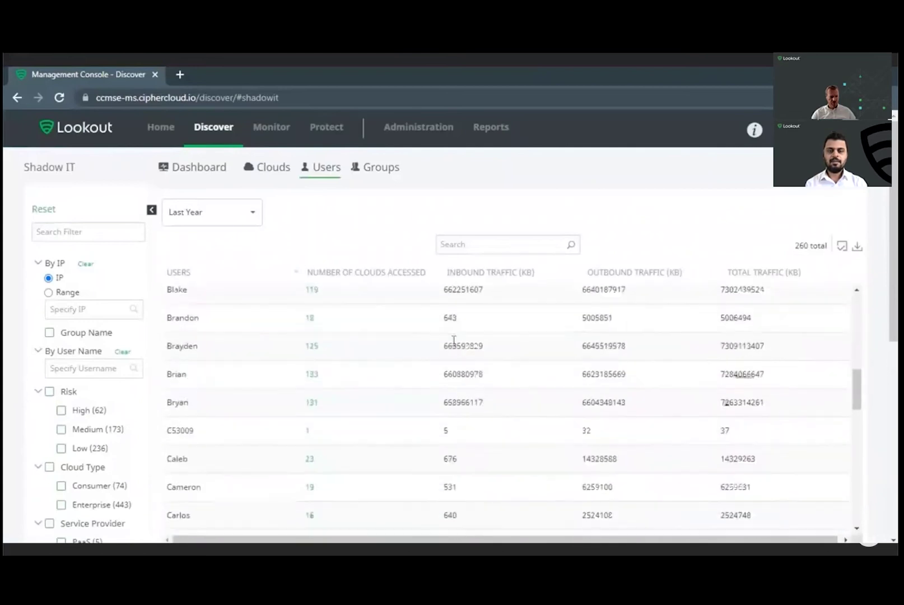
{"action": "scroll", "coordinate": [454, 342], "scroll_direction": "down", "scroll_amount": 5}
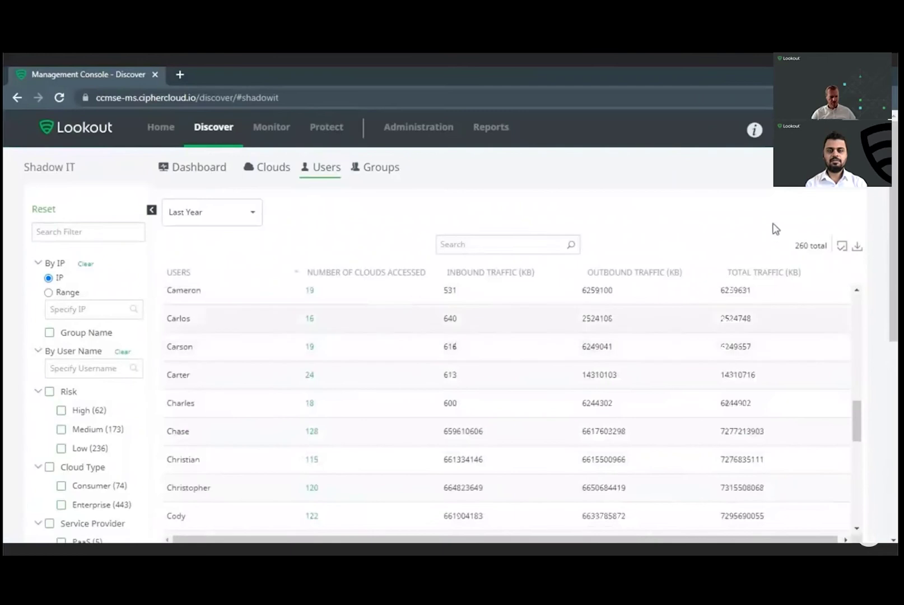
{"action": "left_click", "coordinate": [824, 171]}
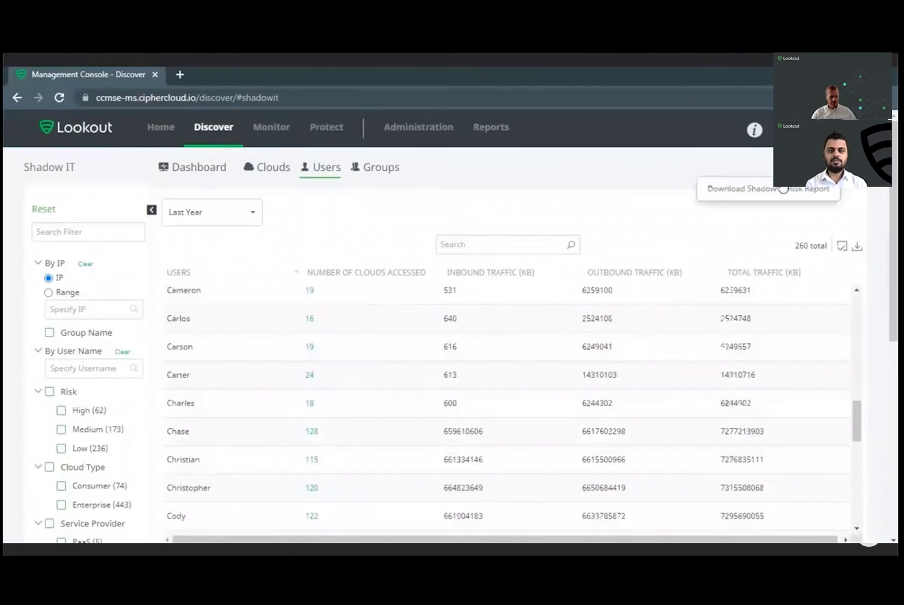
{"action": "left_click", "coordinate": [776, 191]}
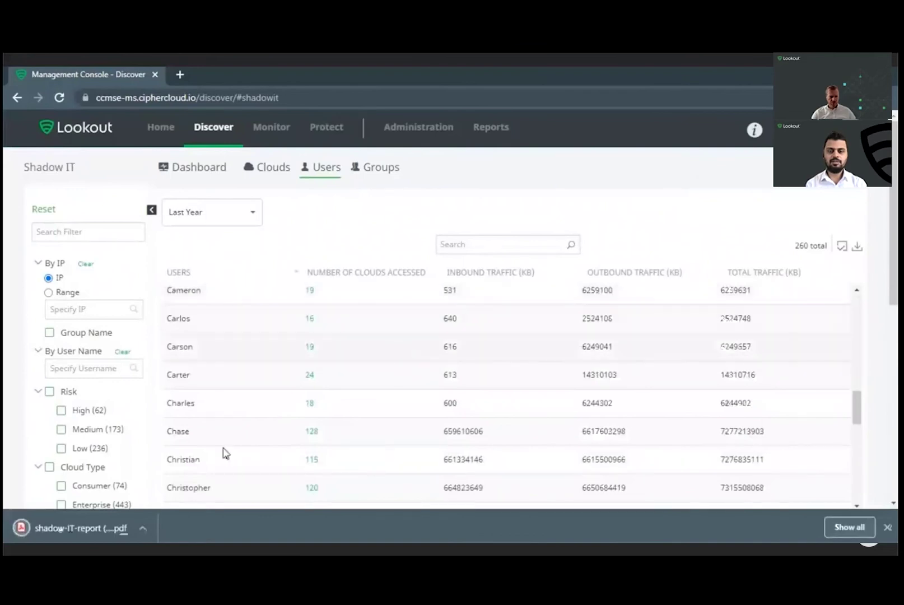
{"action": "left_click", "coordinate": [98, 527]}
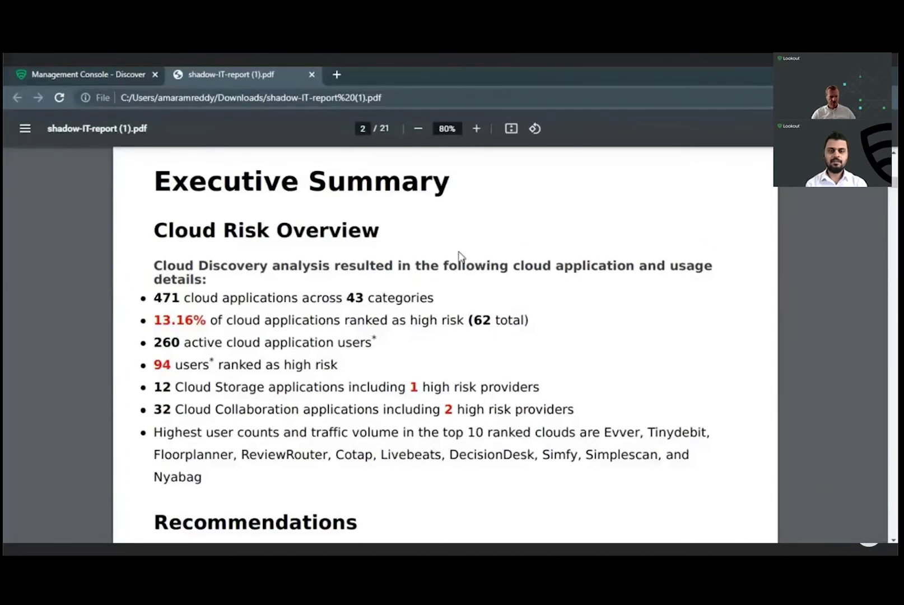
Step: Close the report and go to the managed apps administration page
{"action": "left_click", "coordinate": [314, 75]}
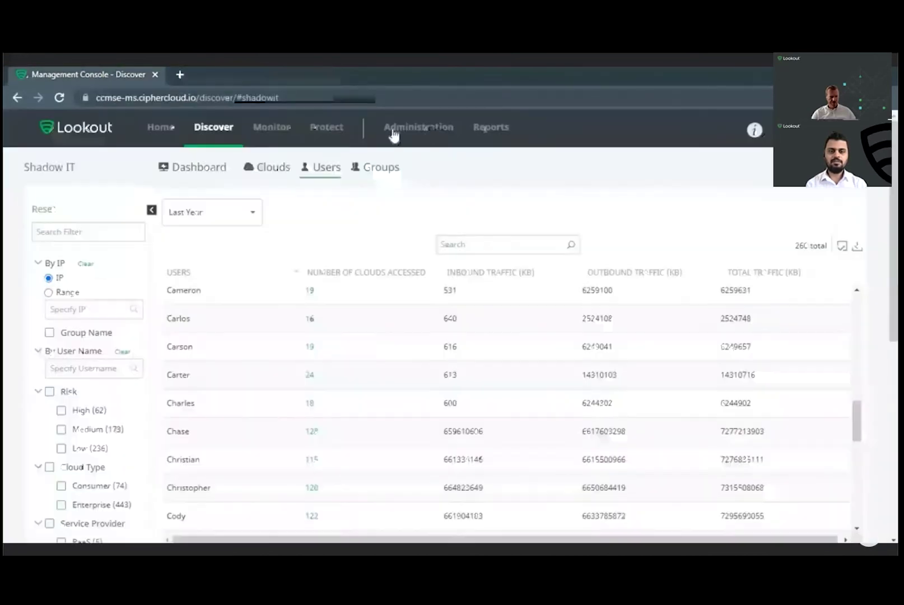
{"action": "mouse_move", "coordinate": [424, 128]}
{"action": "left_click", "coordinate": [424, 238]}
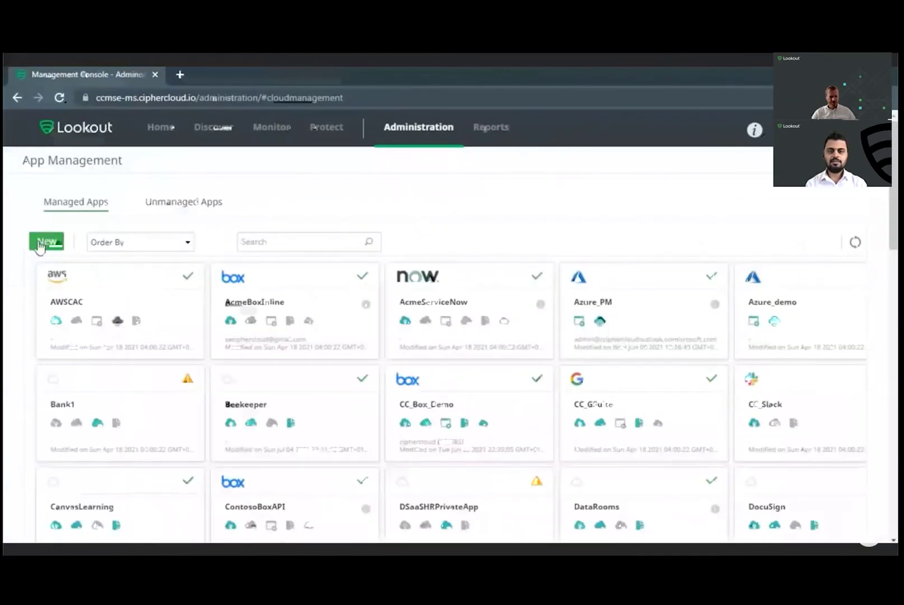
Step: Add a new Office 365 managed app named Office365 and advance to Application Suite
{"action": "left_click", "coordinate": [46, 242]}
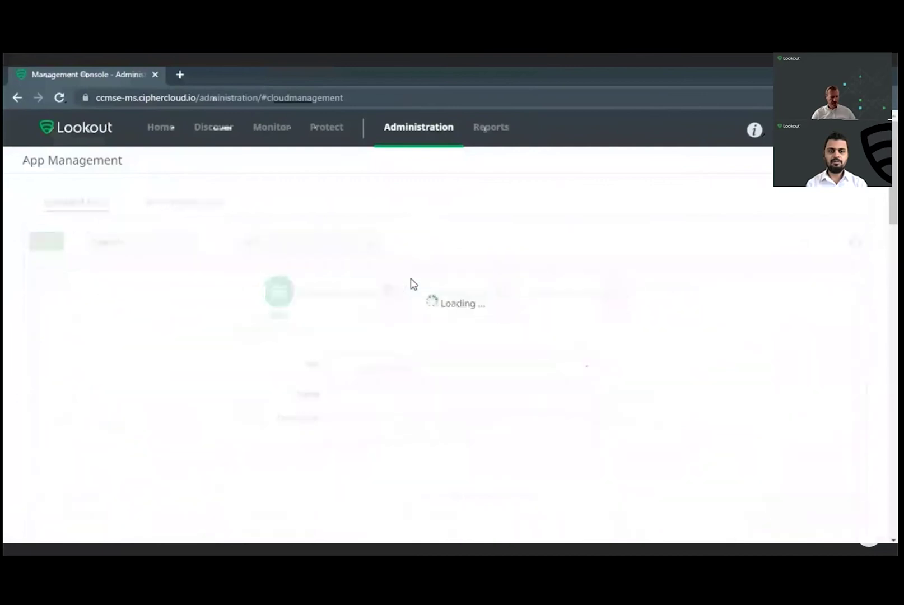
{"action": "left_click", "coordinate": [408, 367]}
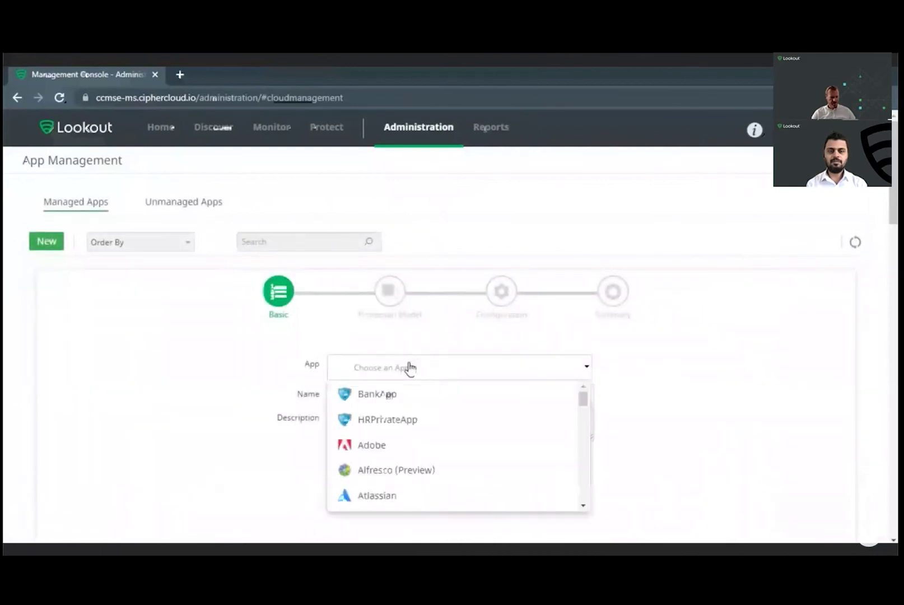
{"action": "type", "text": "Offi"}
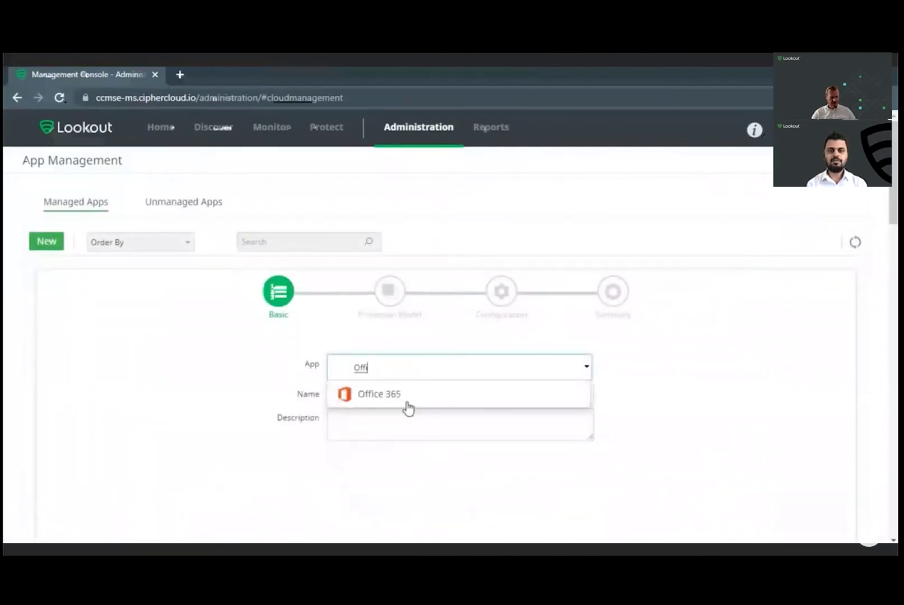
{"action": "key", "text": "Return"}
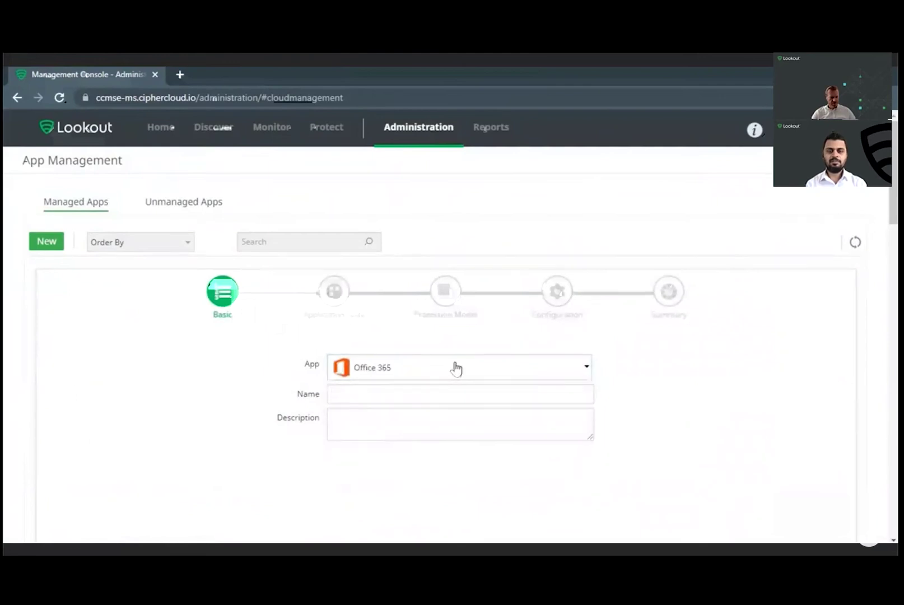
{"action": "key", "text": "Tab"}
{"action": "type", "text": "Office365"}
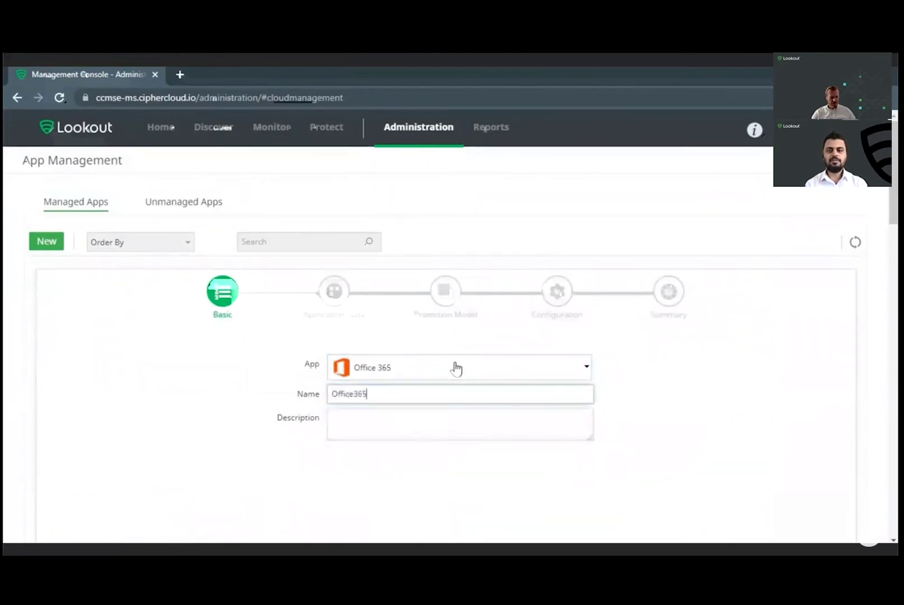
{"action": "scroll", "coordinate": [443, 403], "scroll_direction": "down", "scroll_amount": 1}
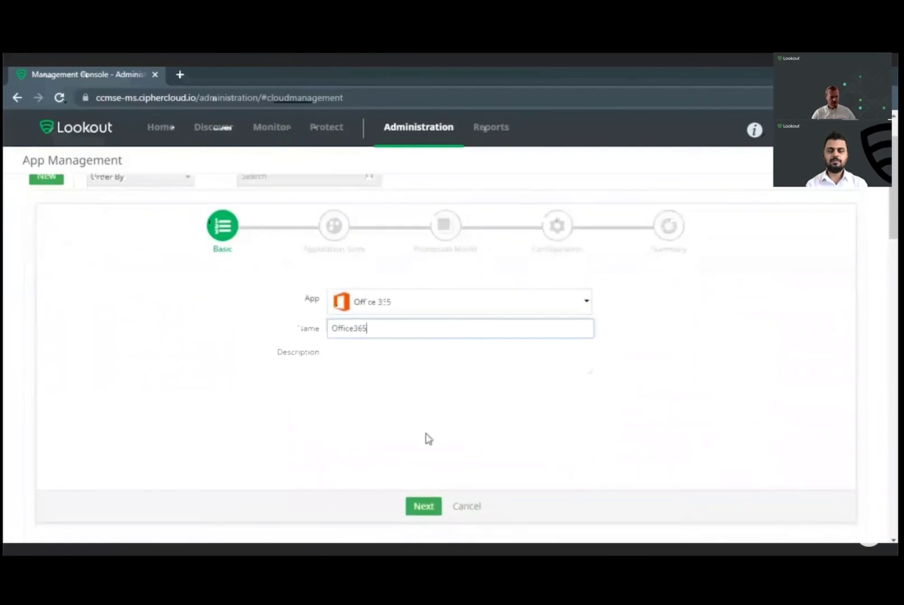
{"action": "left_click", "coordinate": [426, 511]}
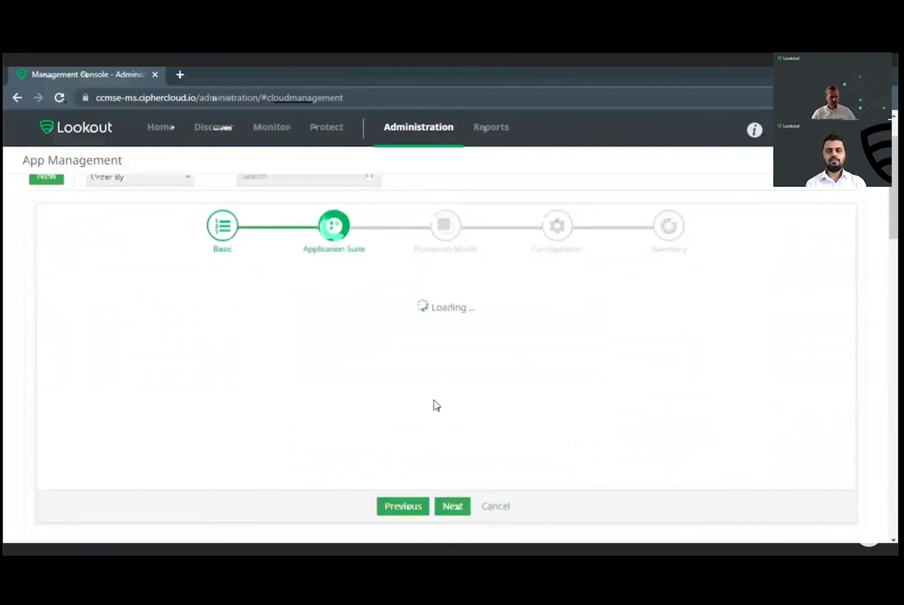
Step: Include SharePoint, Exchange, Teams and OneDrive in the application suite and continue
{"action": "left_click", "coordinate": [423, 375]}
{"action": "left_click", "coordinate": [570, 376]}
{"action": "left_click", "coordinate": [569, 337]}
{"action": "left_click", "coordinate": [277, 414]}
{"action": "left_click", "coordinate": [456, 507]}
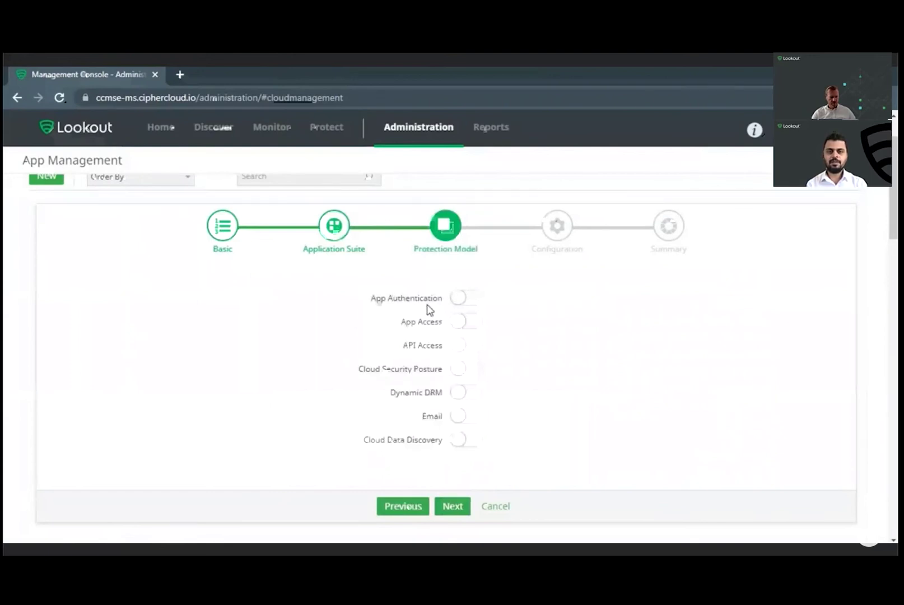
Step: Enable App Authentication, App Access, API Access, Dynamic DRM and Email protection, then open Activities Dashboard
{"action": "left_click", "coordinate": [475, 302]}
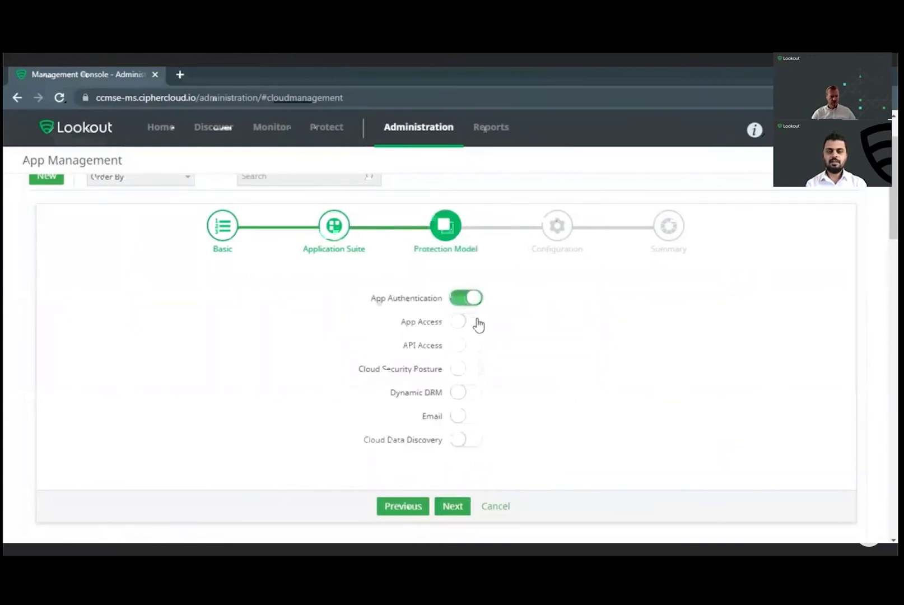
{"action": "left_click", "coordinate": [478, 323]}
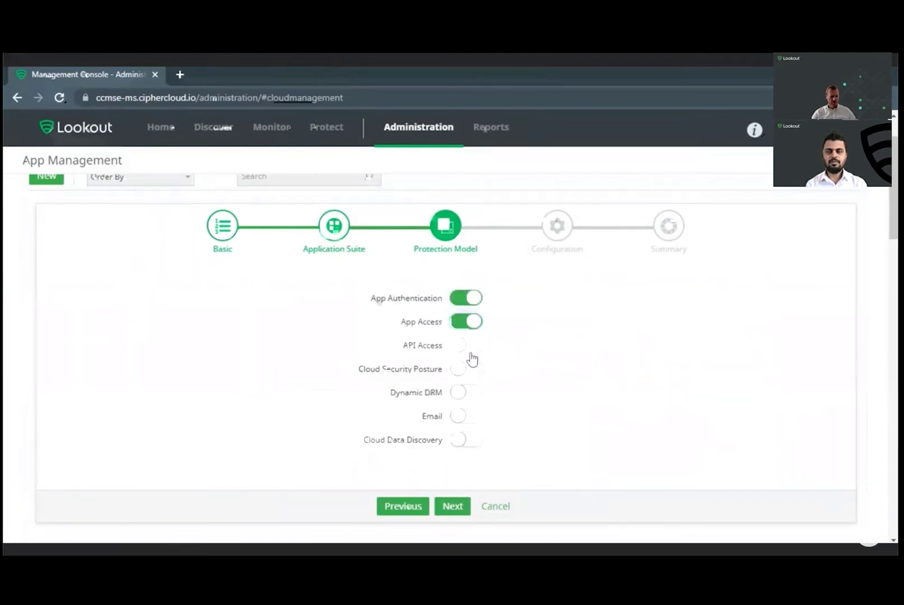
{"action": "left_click", "coordinate": [478, 349]}
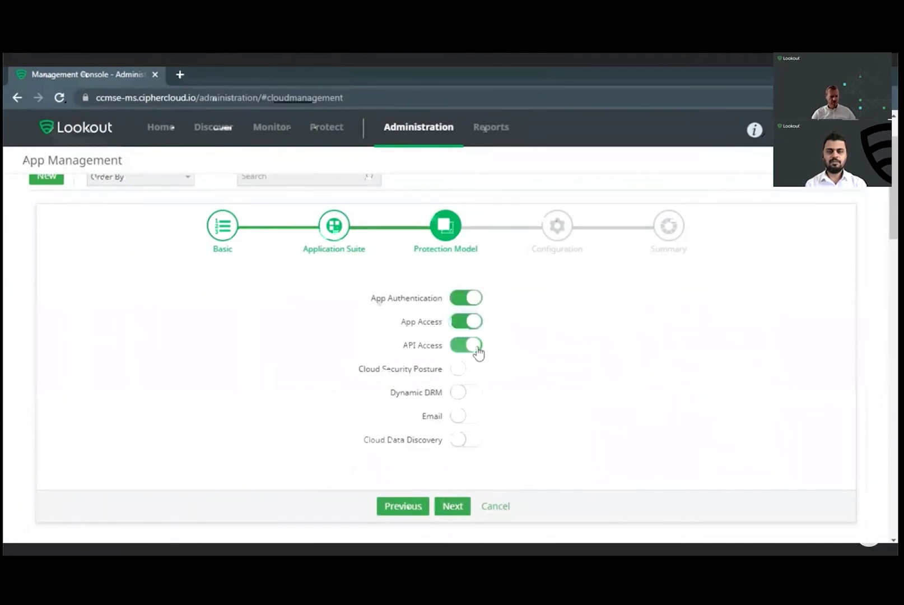
{"action": "left_click", "coordinate": [480, 397]}
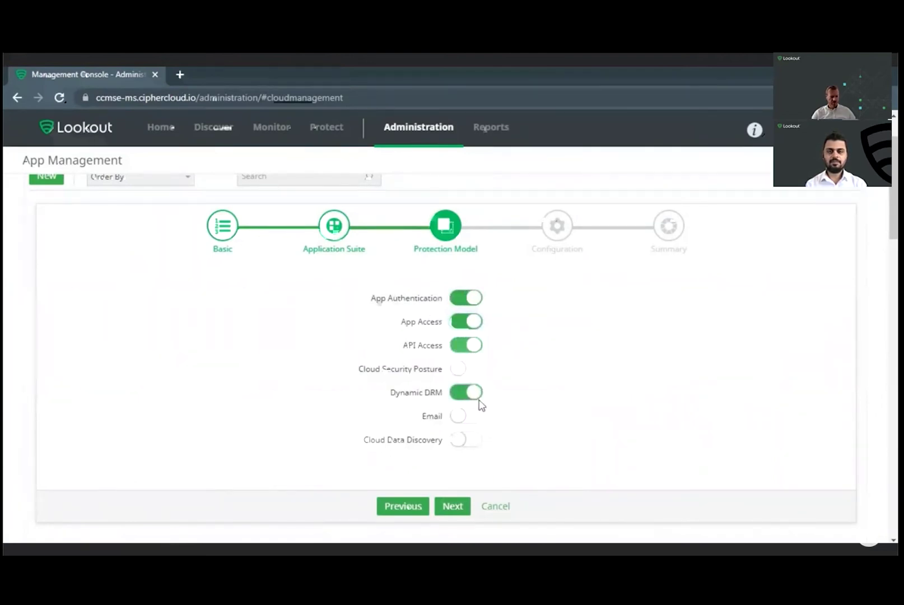
{"action": "left_click", "coordinate": [477, 417]}
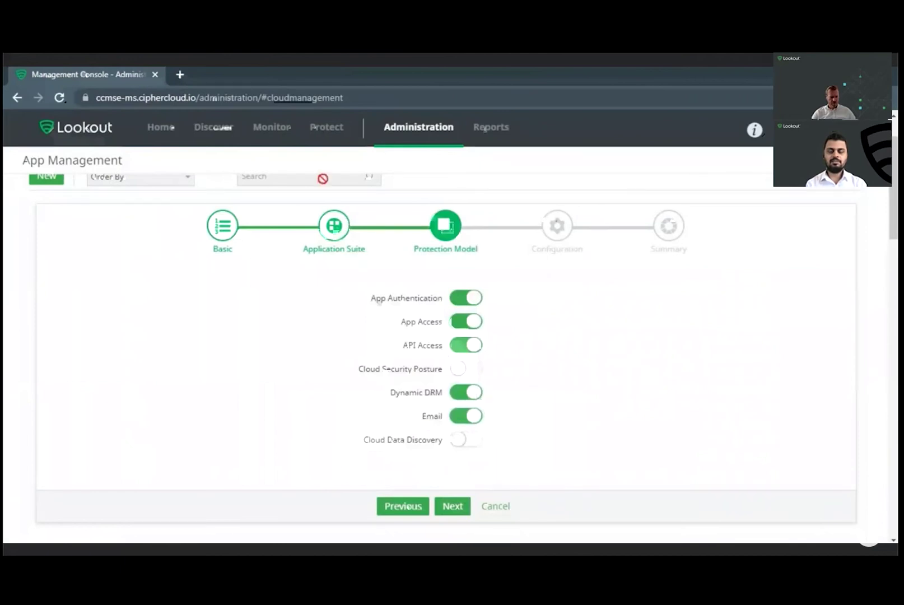
{"action": "mouse_move", "coordinate": [277, 142]}
{"action": "left_click", "coordinate": [303, 188]}
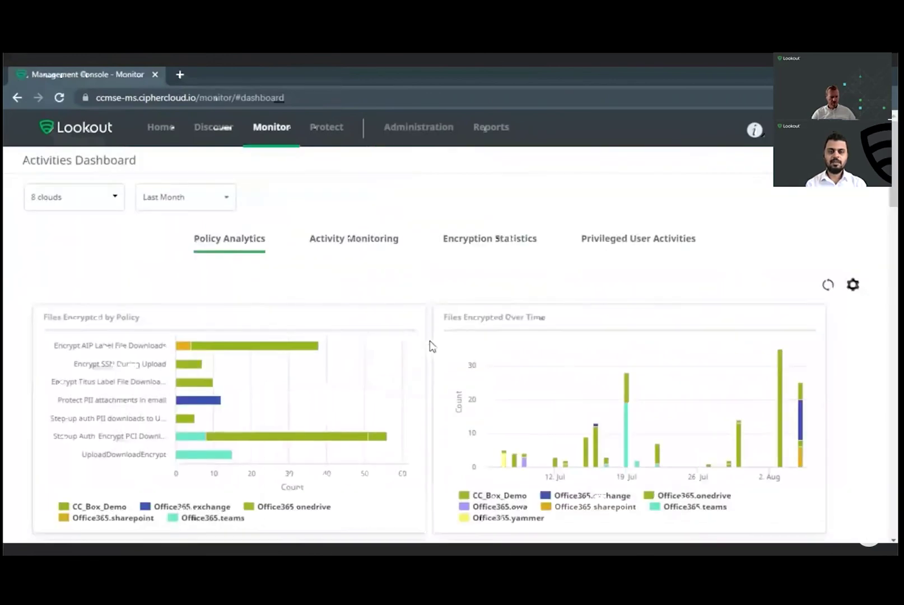
Step: Show the Activity Monitoring charts and review Activities Over Time and Login Activities Over Time
{"action": "left_click", "coordinate": [370, 244]}
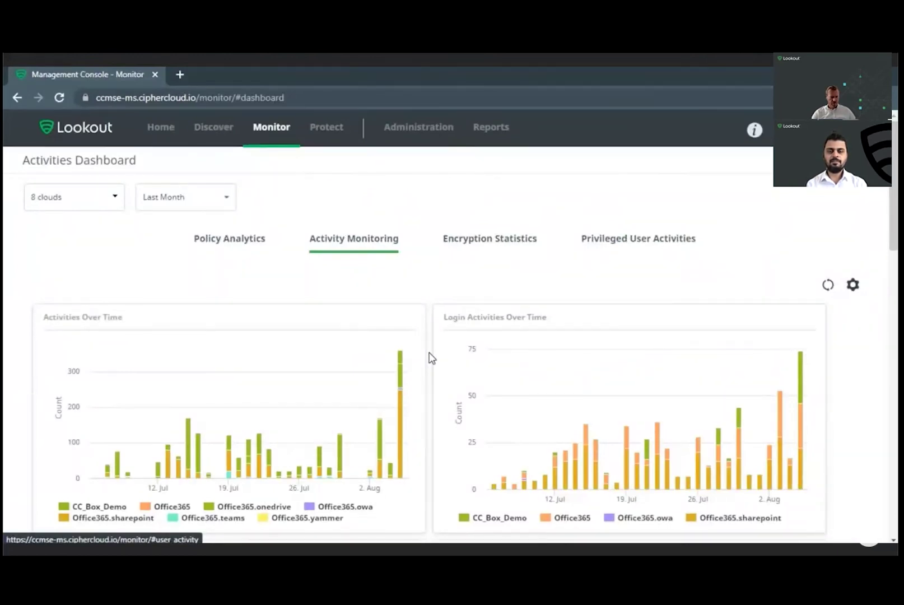
{"action": "scroll", "coordinate": [431, 358], "scroll_direction": "down", "scroll_amount": 4}
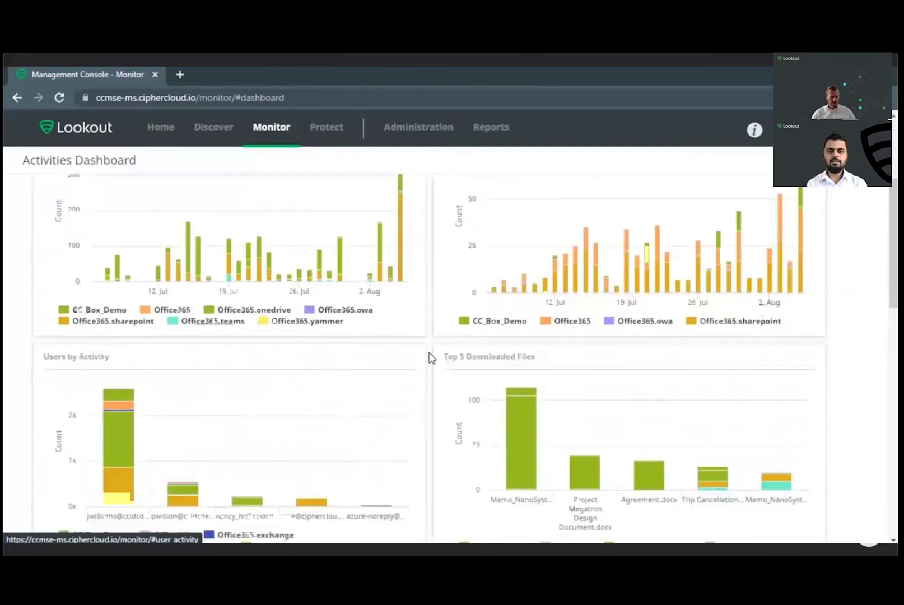
{"action": "scroll", "coordinate": [431, 358], "scroll_direction": "down", "scroll_amount": 3}
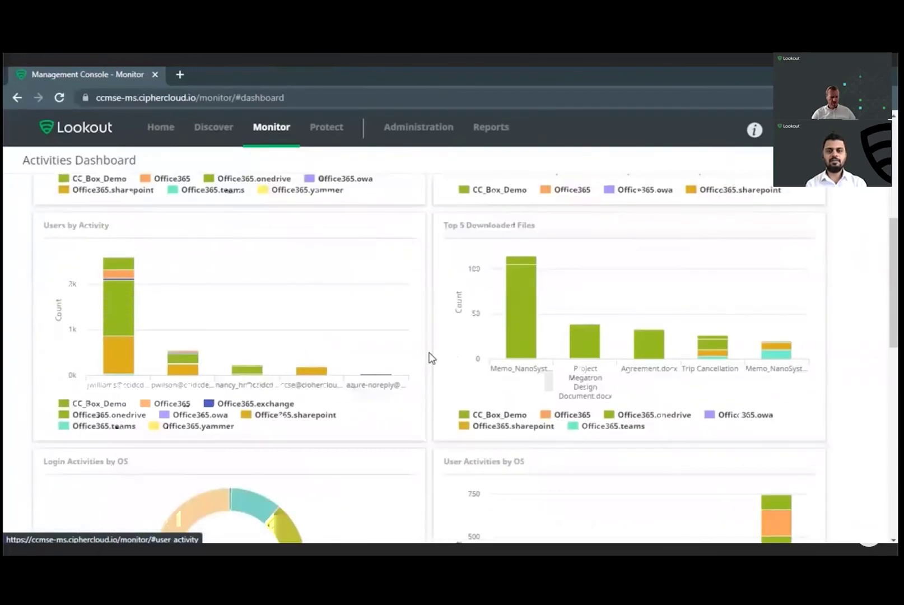
{"action": "scroll", "coordinate": [431, 359], "scroll_direction": "down", "scroll_amount": 3}
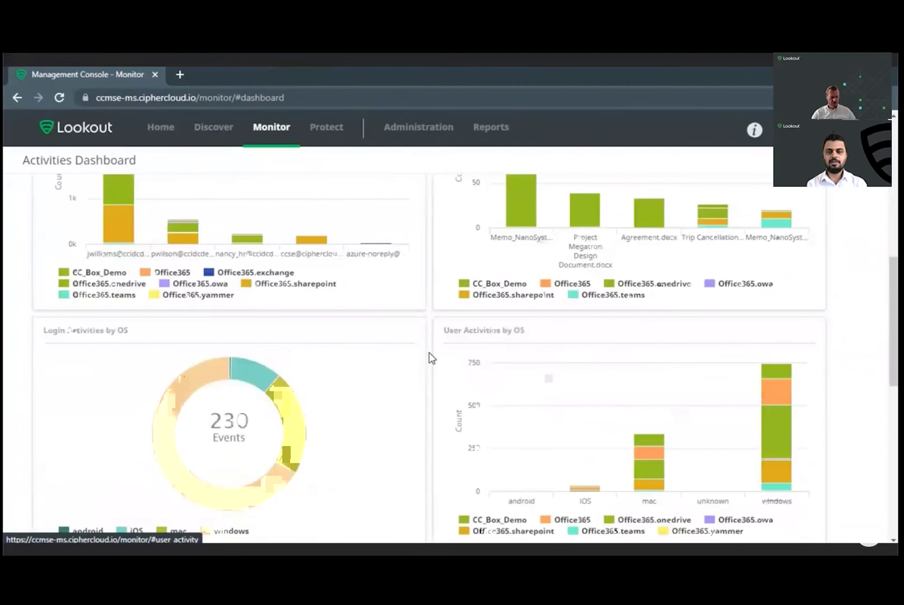
{"action": "scroll", "coordinate": [431, 358], "scroll_direction": "up", "scroll_amount": 3}
{"action": "mouse_move", "coordinate": [592, 340]}
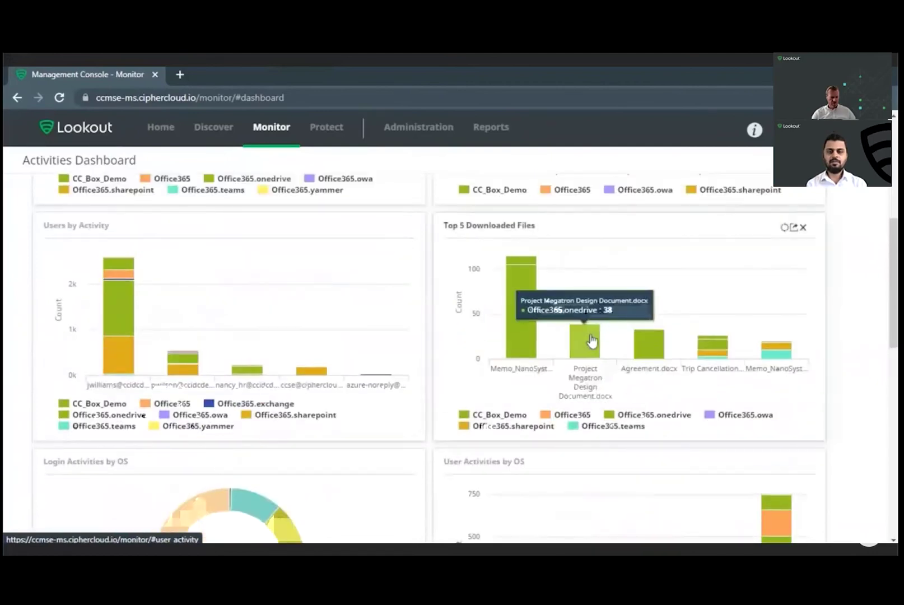
{"action": "scroll", "coordinate": [433, 349], "scroll_direction": "down", "scroll_amount": 1}
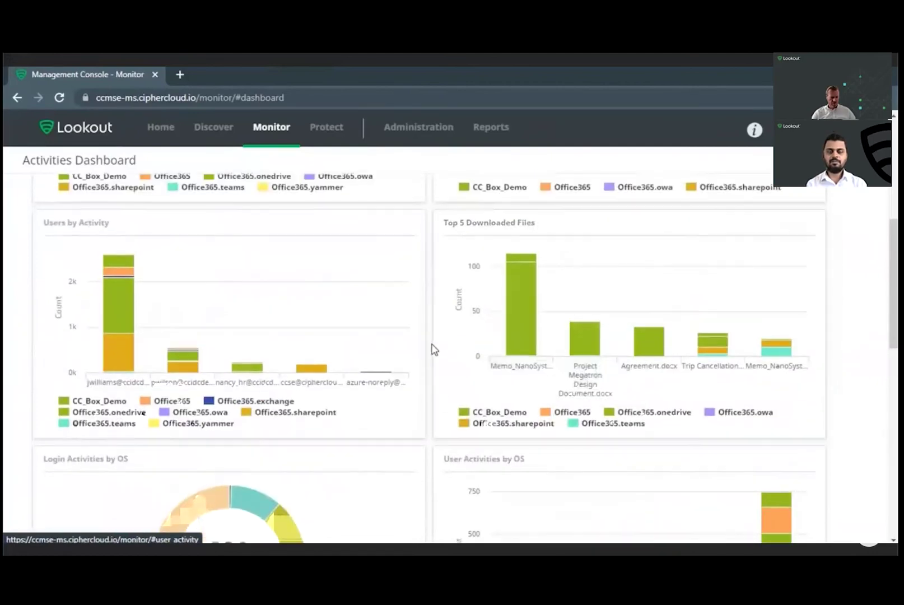
{"action": "scroll", "coordinate": [433, 350], "scroll_direction": "down", "scroll_amount": 4}
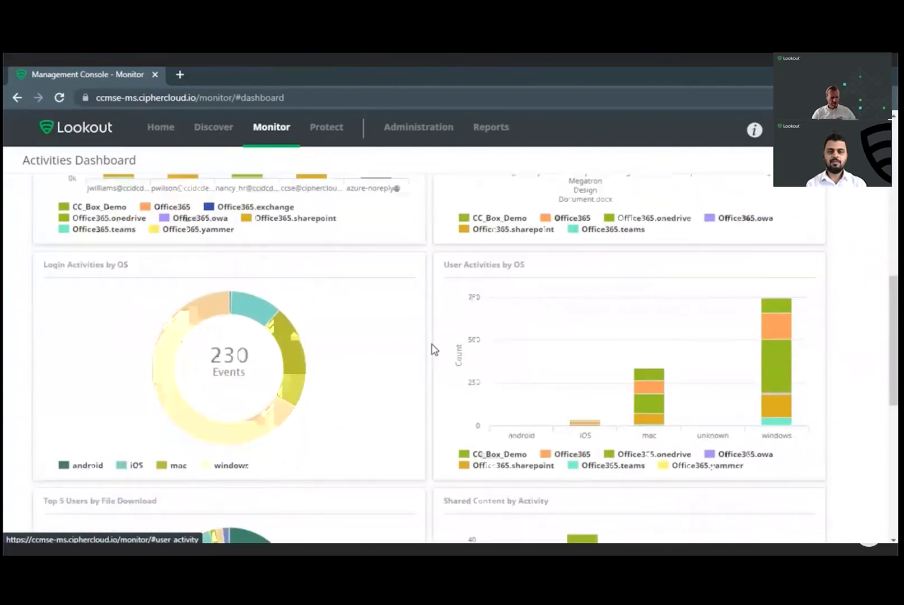
{"action": "mouse_move", "coordinate": [262, 416]}
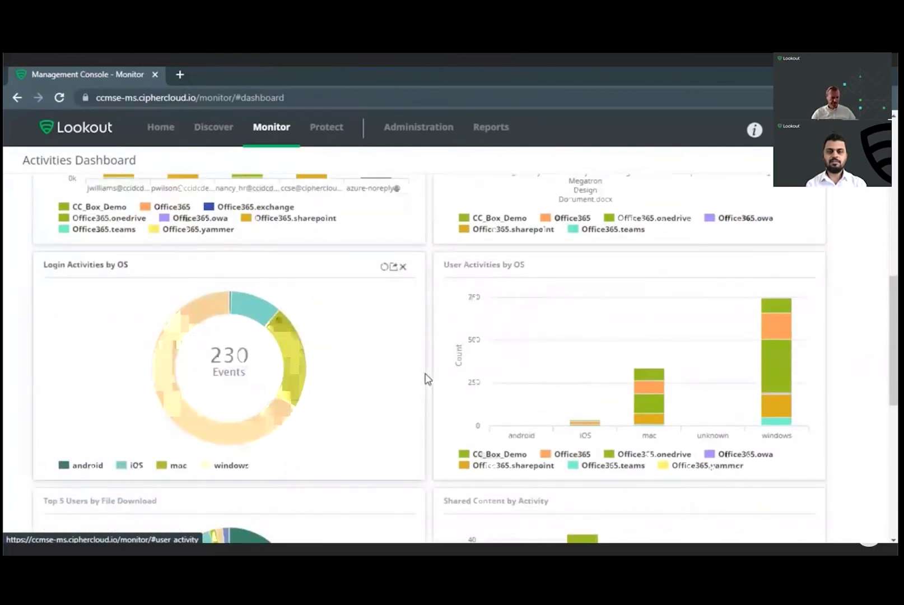
{"action": "scroll", "coordinate": [428, 379], "scroll_direction": "down", "scroll_amount": 4}
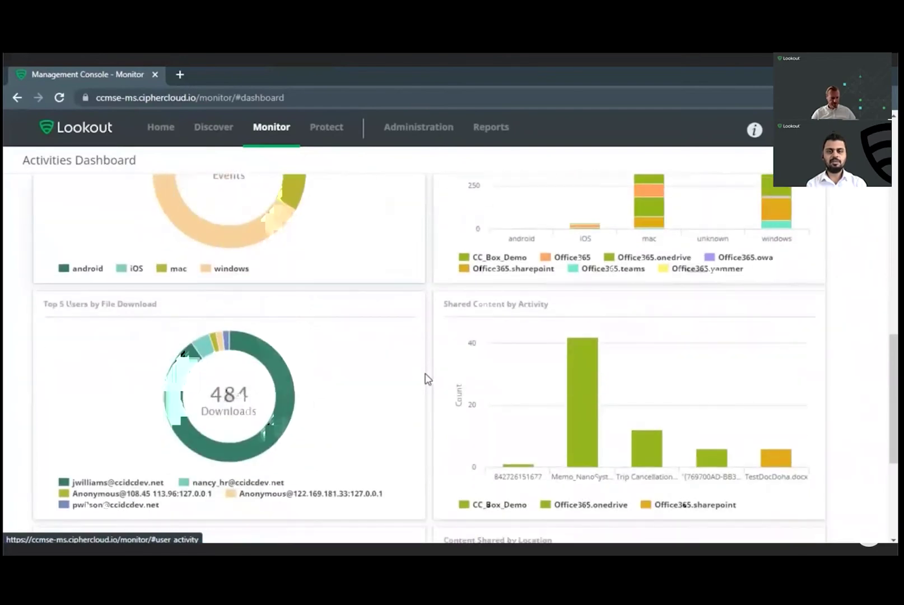
{"action": "scroll", "coordinate": [428, 380], "scroll_direction": "down", "scroll_amount": 1}
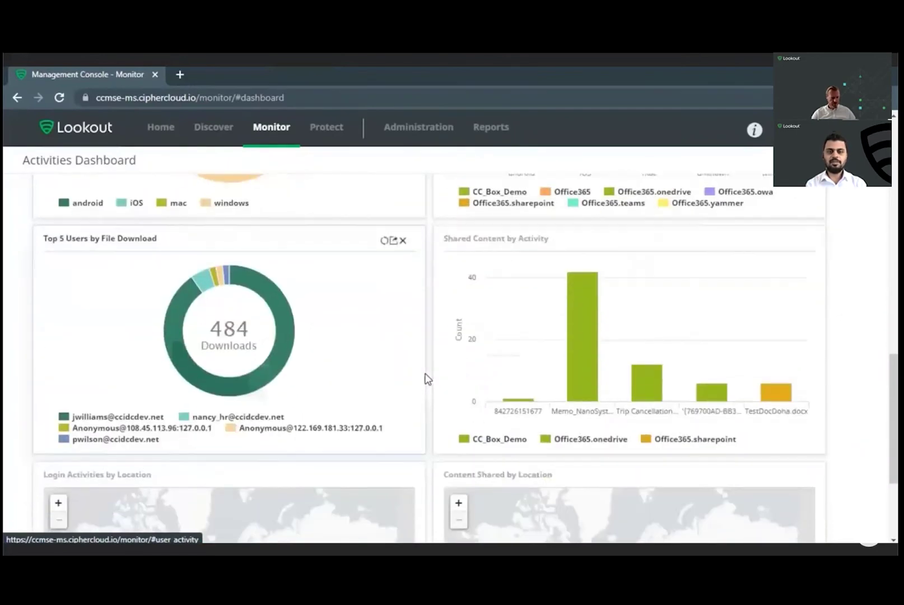
{"action": "scroll", "coordinate": [428, 379], "scroll_direction": "down", "scroll_amount": 2}
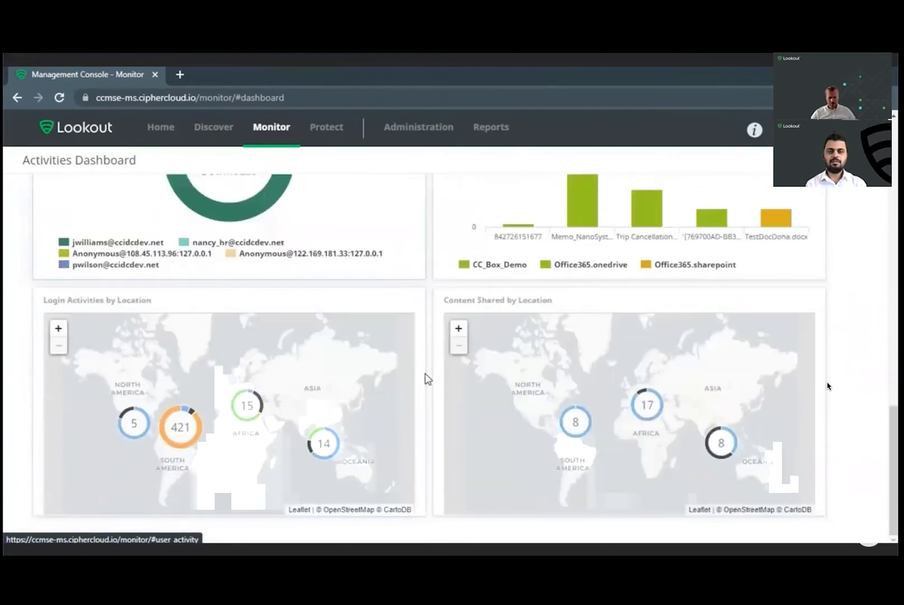
{"action": "scroll", "coordinate": [428, 379], "scroll_direction": "up", "scroll_amount": 10}
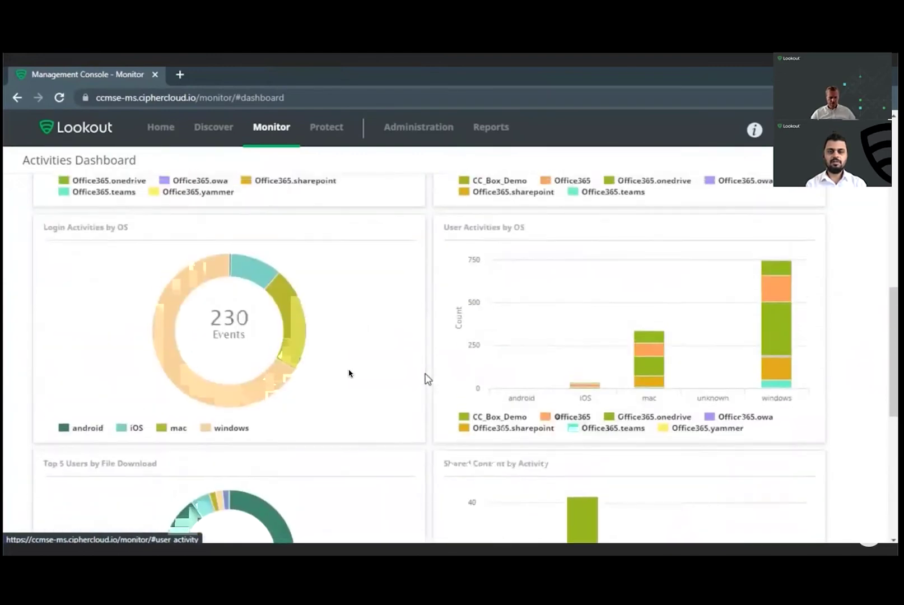
{"action": "scroll", "coordinate": [428, 379], "scroll_direction": "up", "scroll_amount": 7}
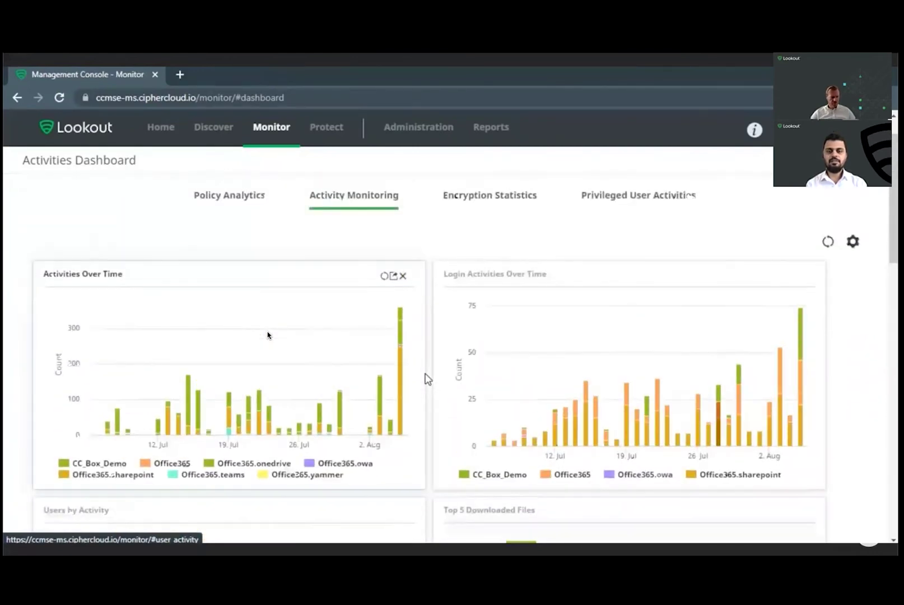
{"action": "scroll", "coordinate": [428, 379], "scroll_direction": "up", "scroll_amount": 1}
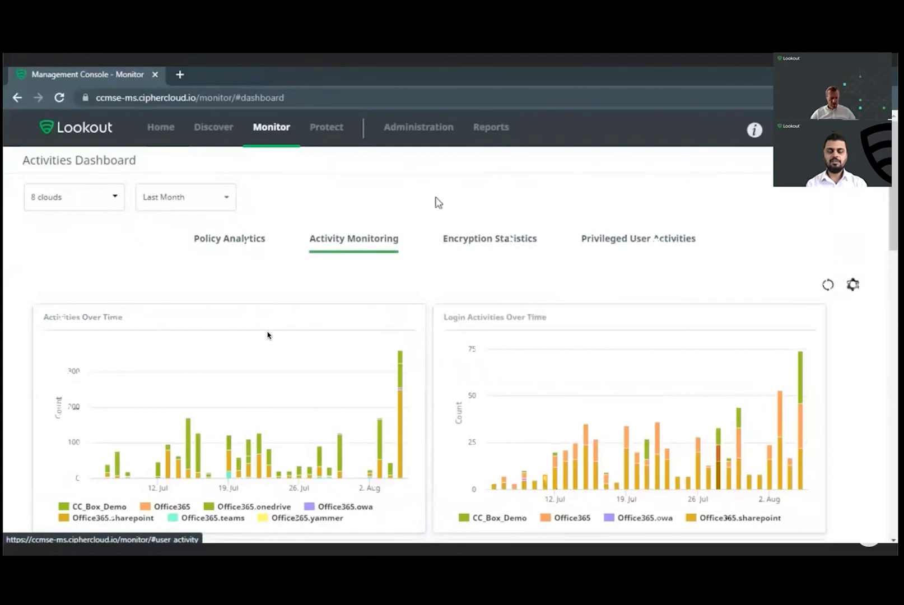
Step: In a new tab, load the Microsoft sign-in page and continue with the pasted account e-mail
{"action": "left_click", "coordinate": [184, 78]}
{"action": "type", "text": "login.microsoftonline.com"}
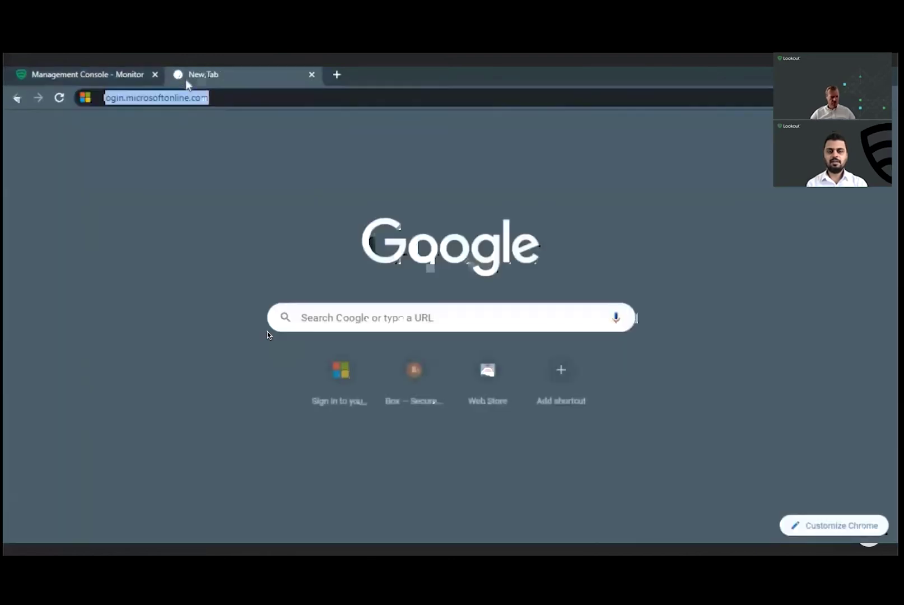
{"action": "key", "text": "Return"}
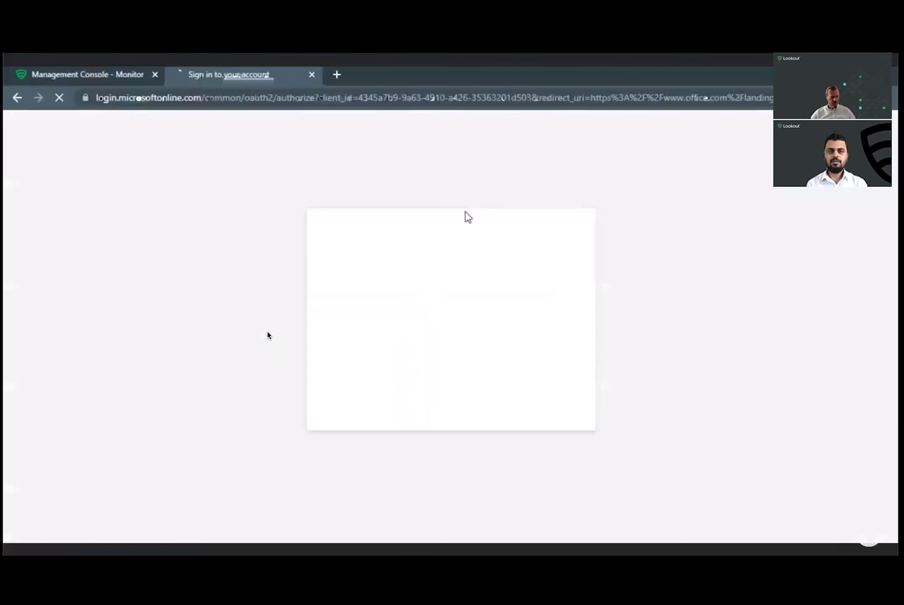
{"action": "key", "text": "ctrl+v"}
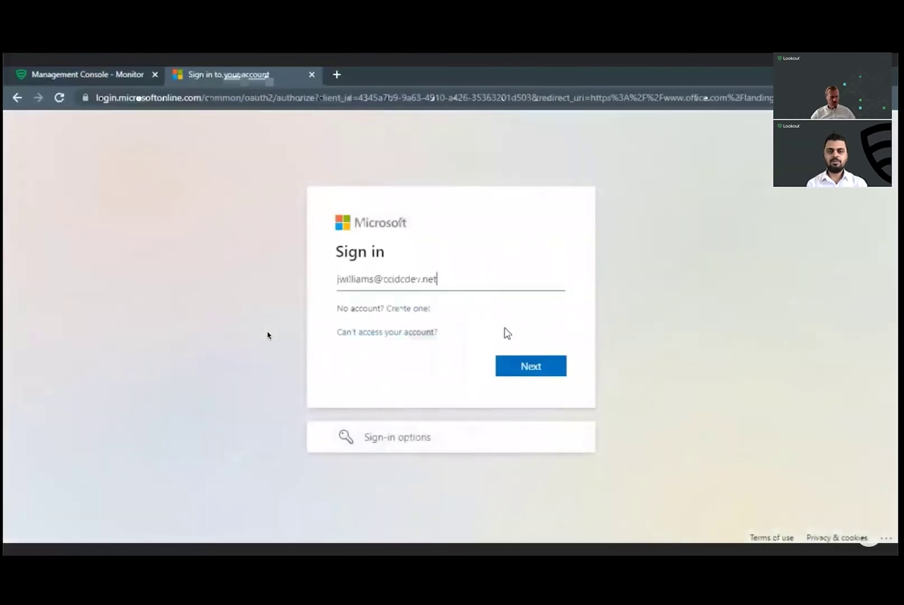
{"action": "left_click", "coordinate": [525, 366]}
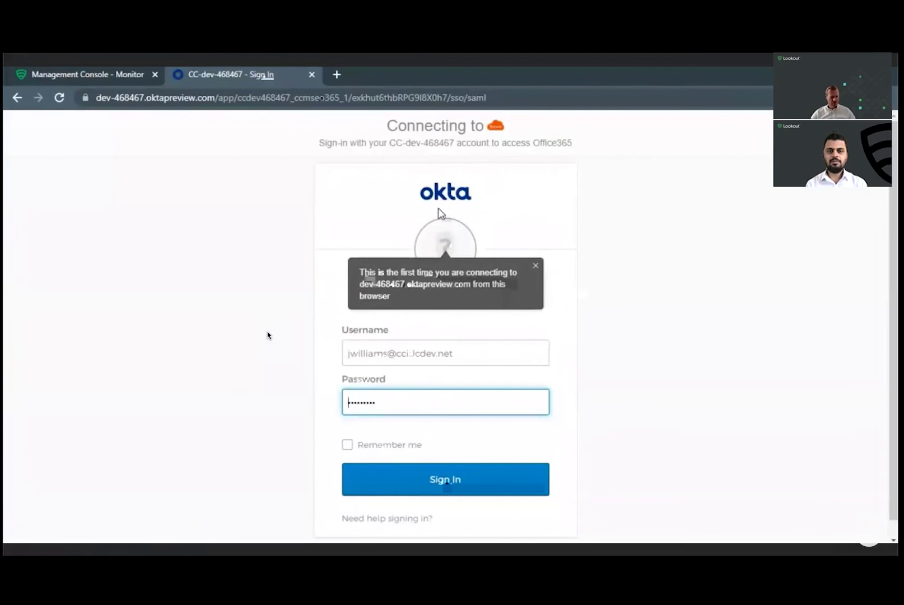
Step: Complete the Okta sign-in, stay signed in, and open SharePoint
{"action": "left_click", "coordinate": [441, 481]}
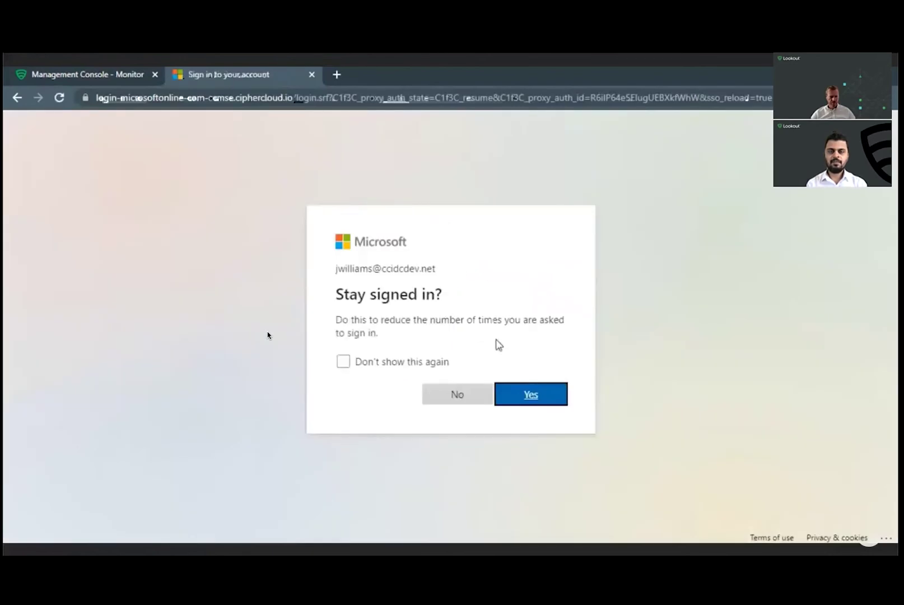
{"action": "left_click", "coordinate": [524, 399]}
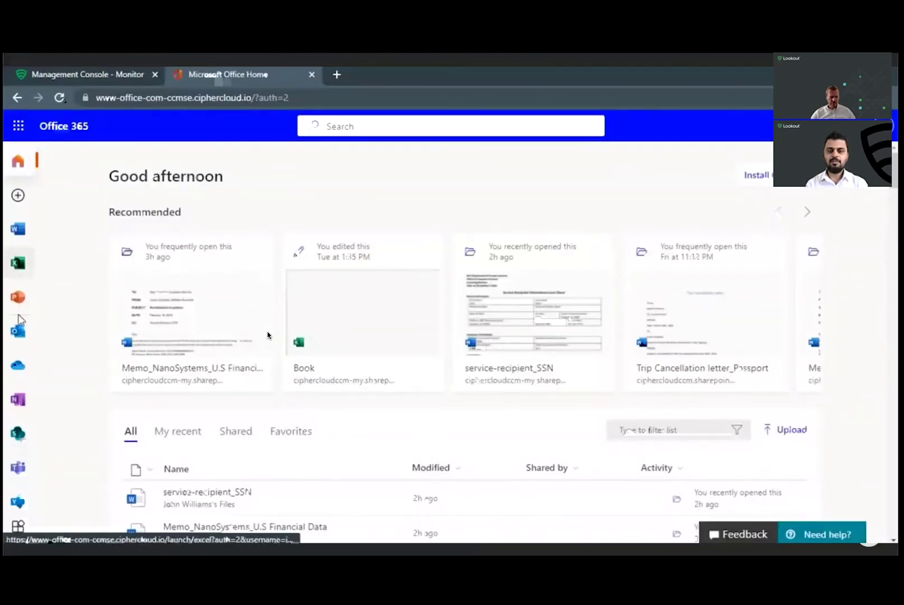
{"action": "left_click", "coordinate": [17, 434]}
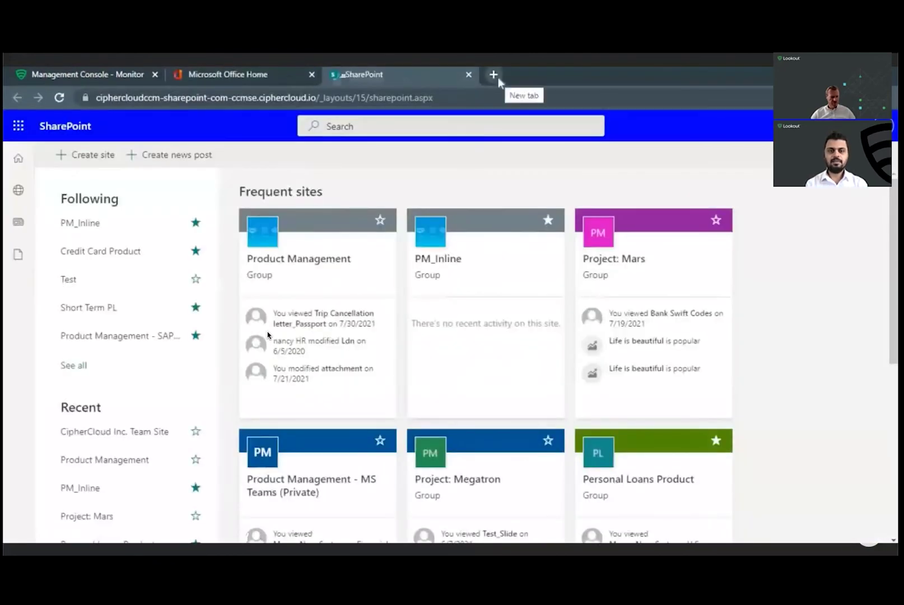
Step: Sign in to Box from a new tab with the saved e-mail and show All Files
{"action": "left_click", "coordinate": [495, 75]}
{"action": "type", "text": "bo"}
{"action": "key", "text": "Return"}
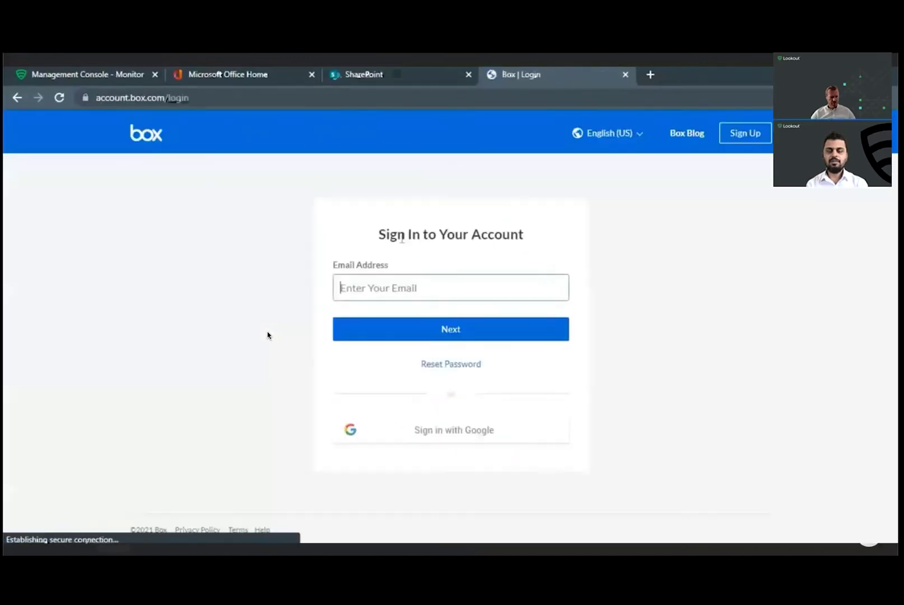
{"action": "left_click", "coordinate": [403, 276]}
{"action": "key", "text": "ctrl+v"}
{"action": "left_click", "coordinate": [429, 328]}
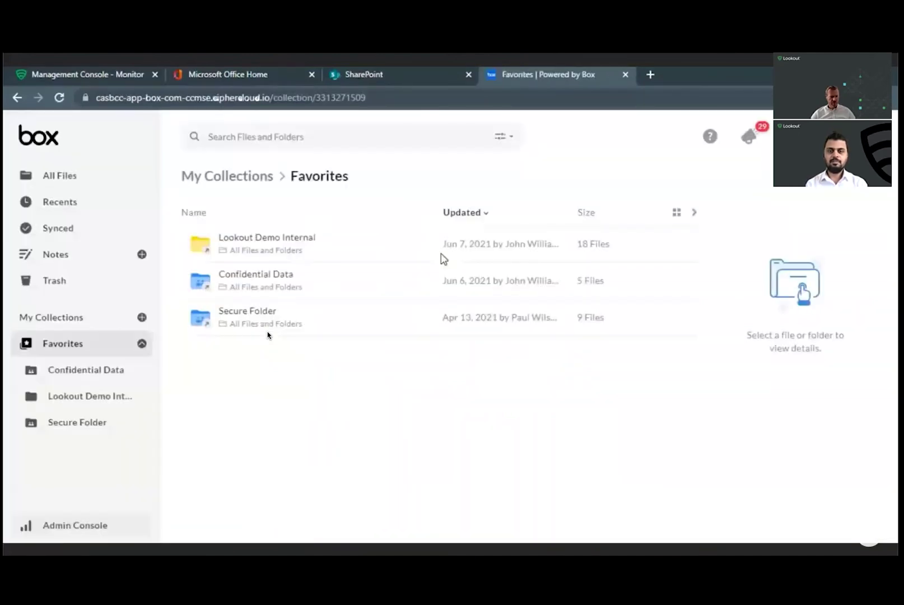
{"action": "left_click", "coordinate": [147, 189]}
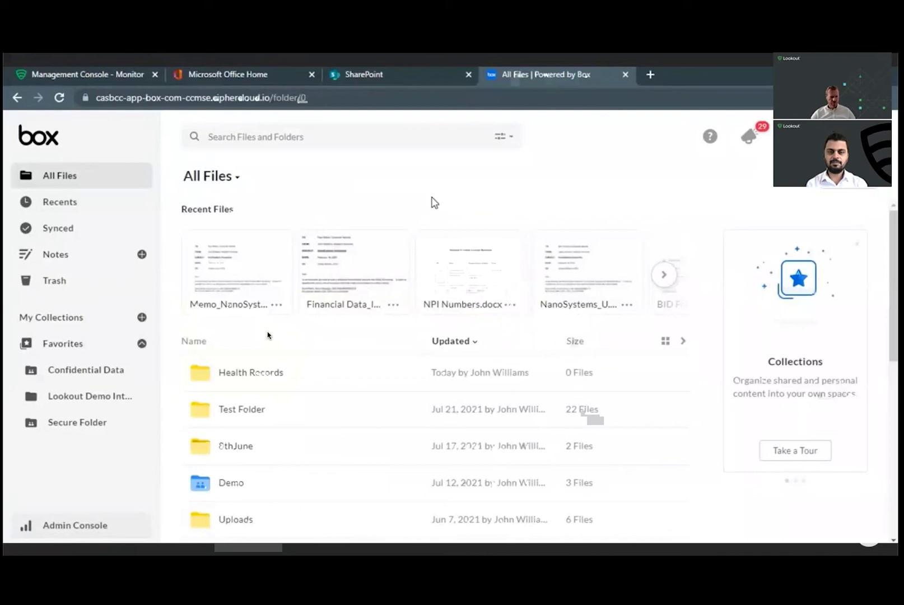
Step: In a private window, sign in to login.microsoftonline.com with the user's e-mail and Okta password
{"action": "key", "text": "alt+Tab"}
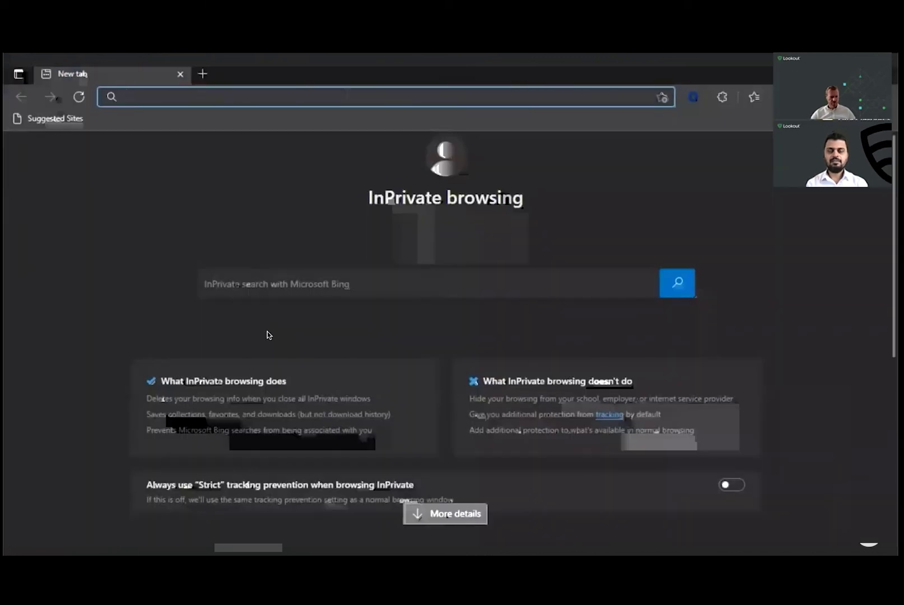
{"action": "type", "text": "login.microsoftonline.com"}
{"action": "key", "text": "Return"}
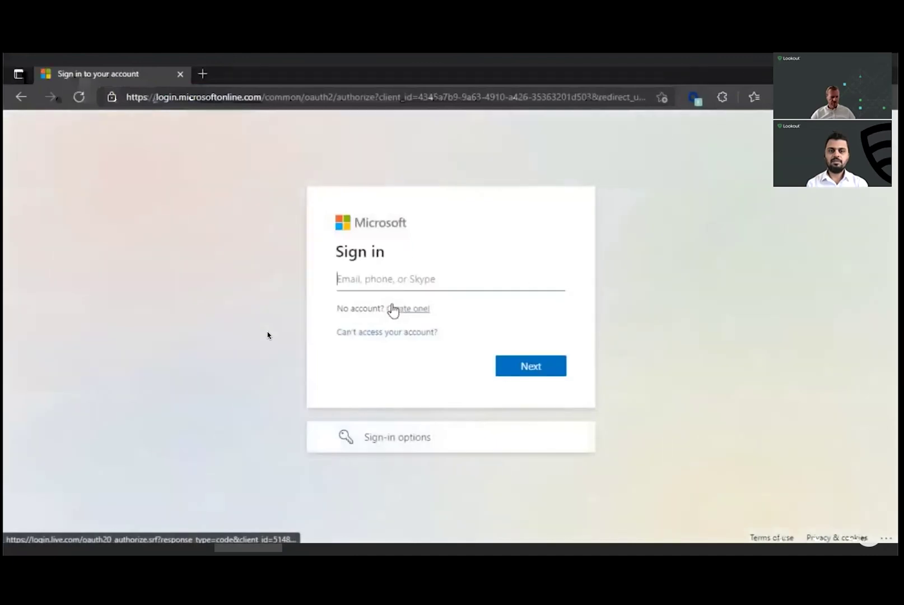
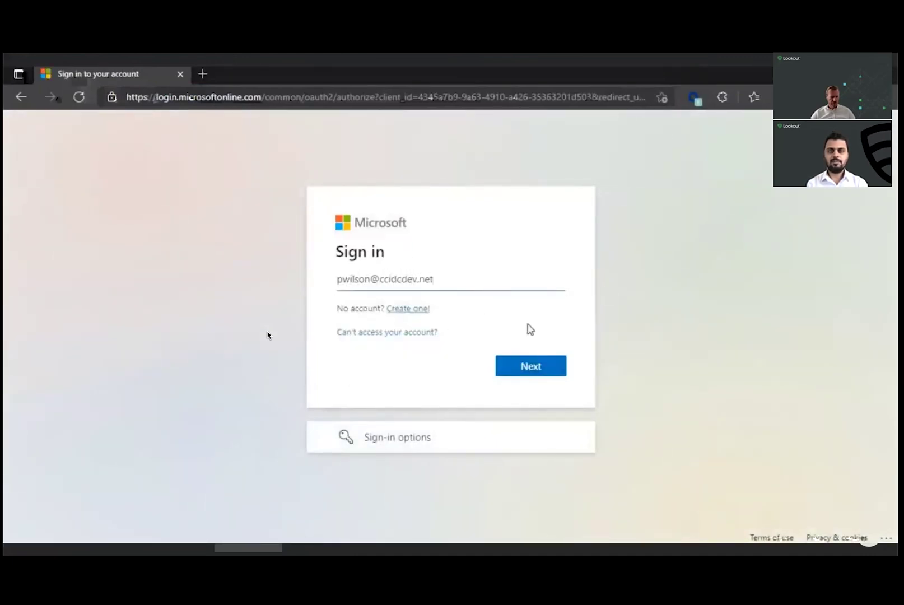
{"action": "left_click", "coordinate": [529, 367]}
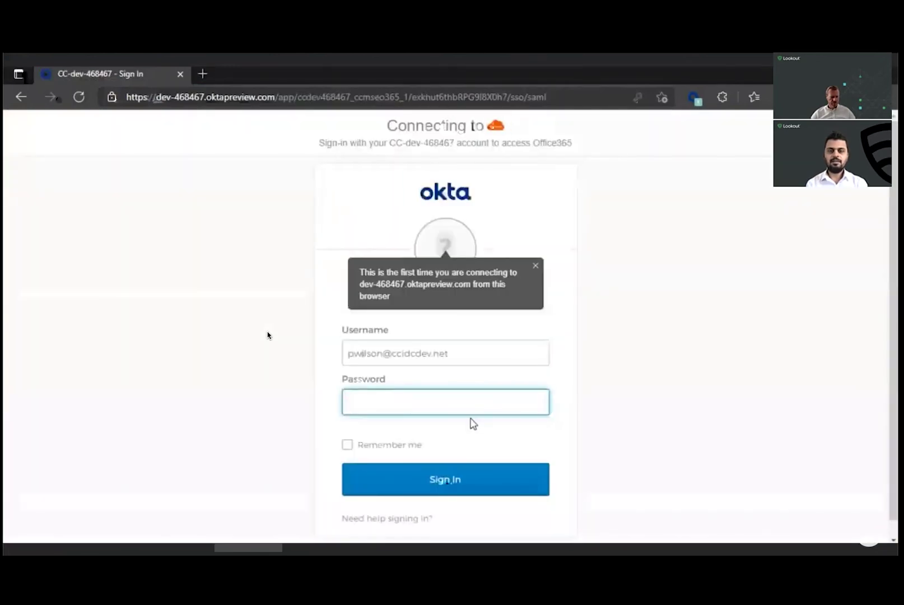
{"action": "type", "text": "••"}
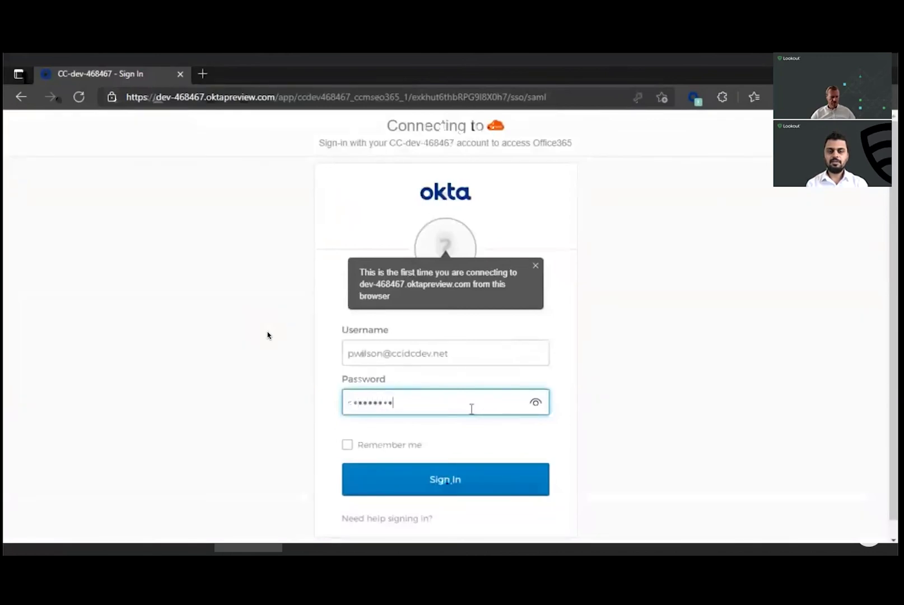
{"action": "left_click", "coordinate": [449, 485]}
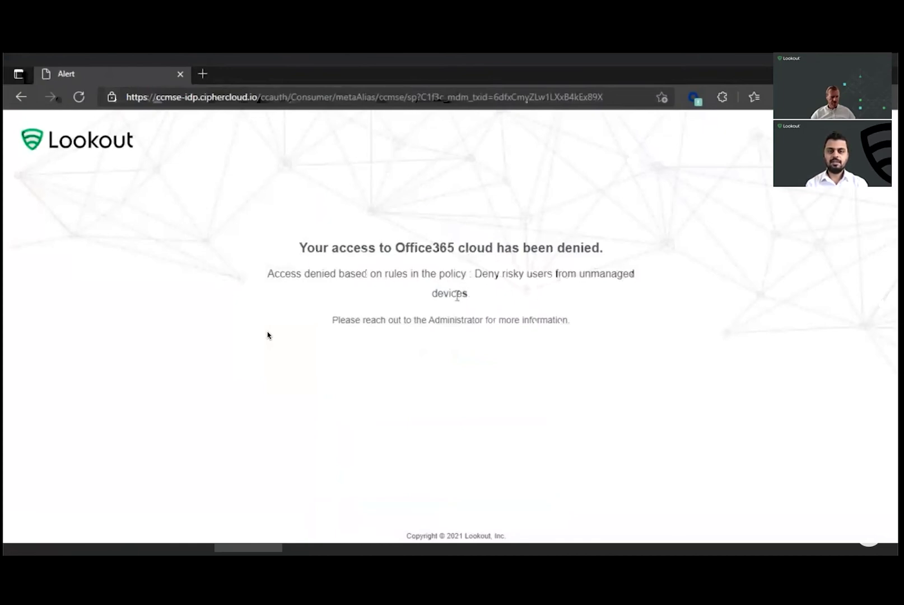
Step: In a new private tab, go to Box, enter the user's e-mail and choose Sign in with SSO
{"action": "left_click", "coordinate": [199, 74]}
{"action": "type", "text": "box"}
{"action": "key", "text": "Return"}
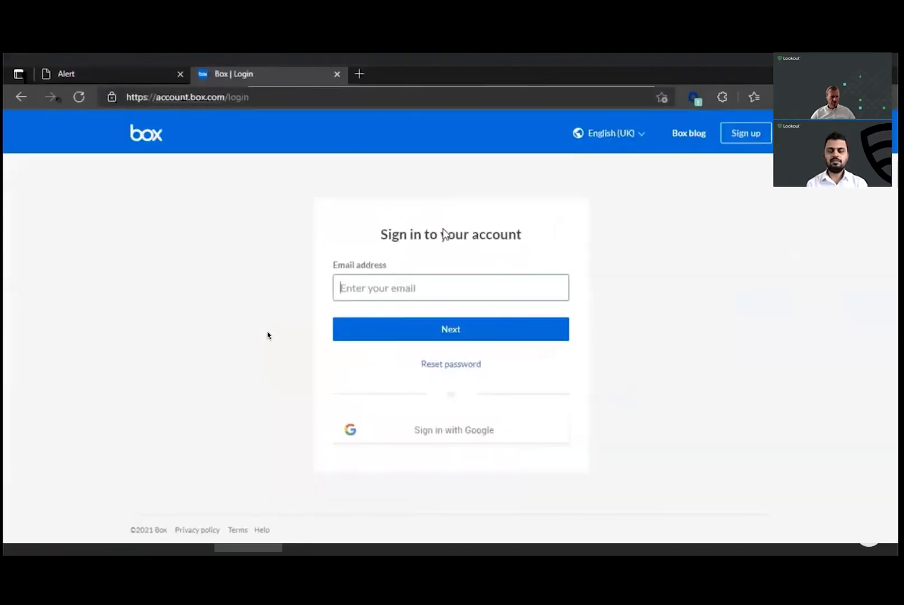
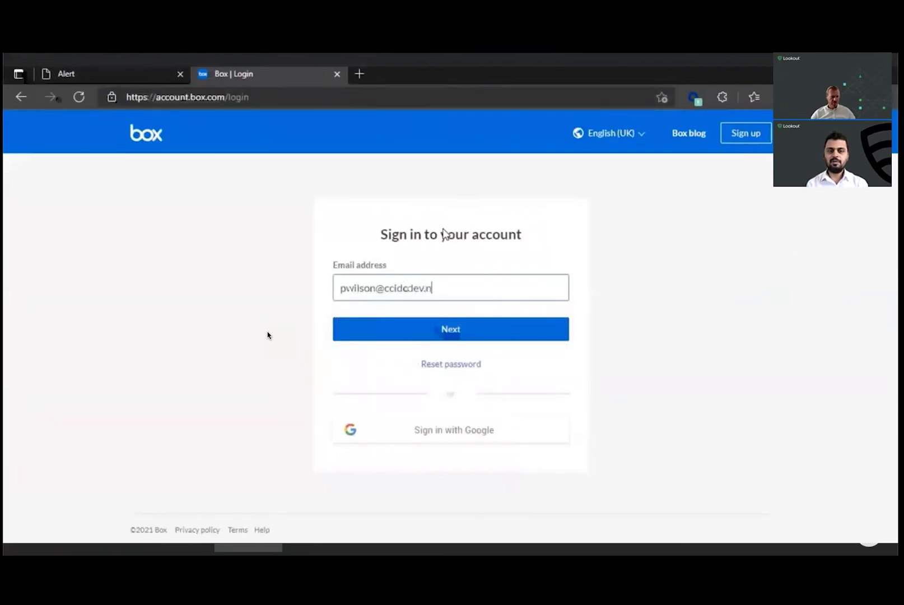
{"action": "left_click", "coordinate": [451, 336]}
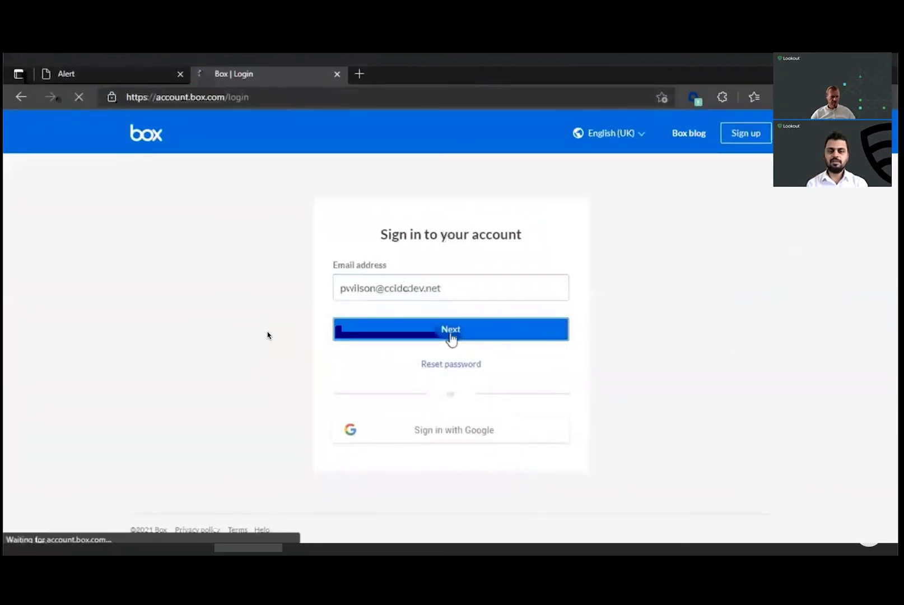
{"action": "left_click", "coordinate": [498, 378]}
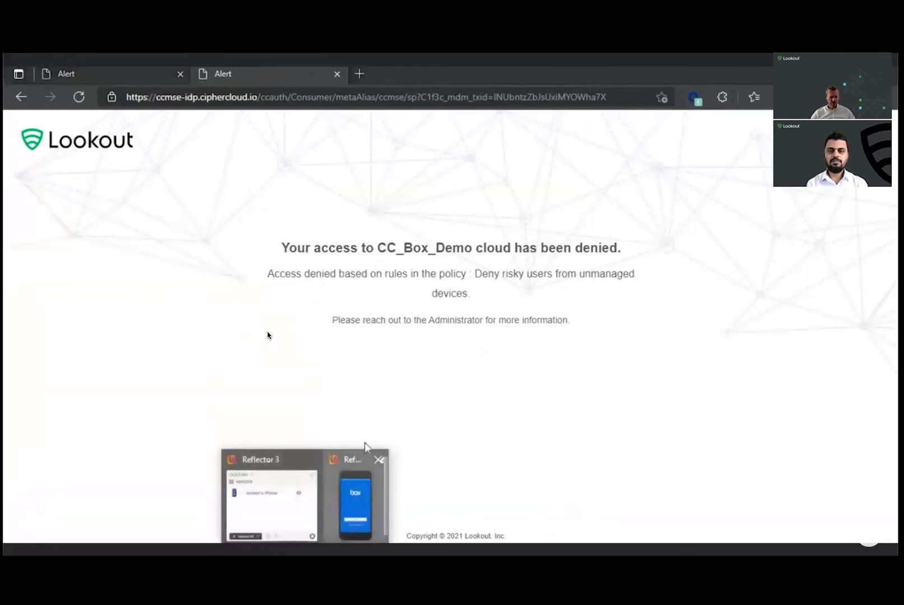
Step: Show the mirrored iPhone's Box login, then return to Box in the managed Chrome session
{"action": "left_click", "coordinate": [365, 448]}
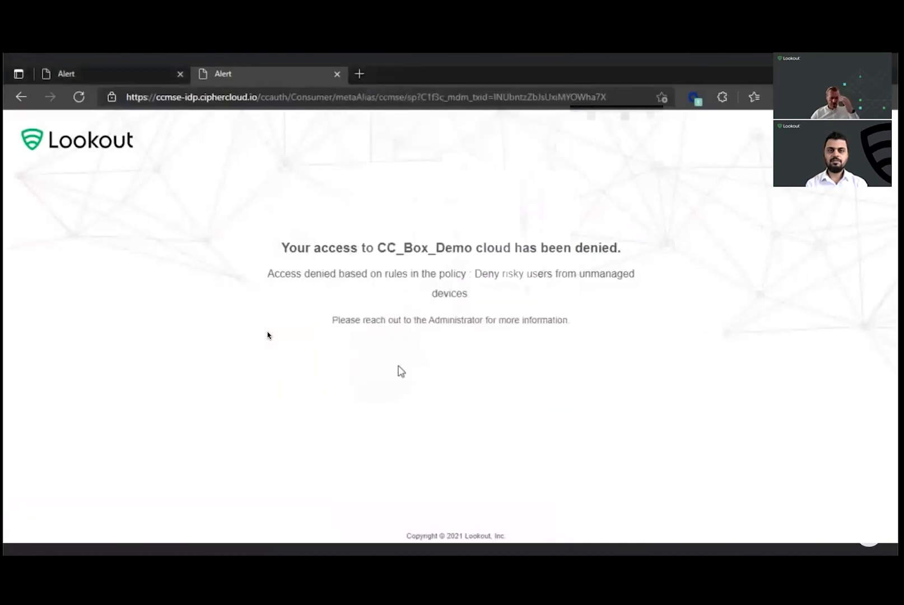
{"action": "key", "text": "alt+Tab"}
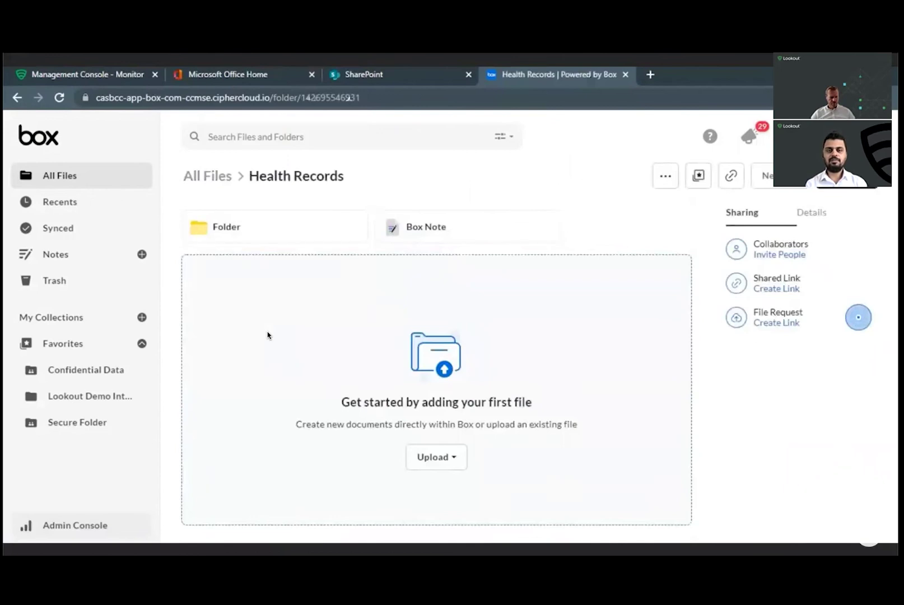
Step: Drag CHP-Medical.docx from the local Data folder into Box's Health Records folder
{"action": "key", "text": "alt+Tab"}
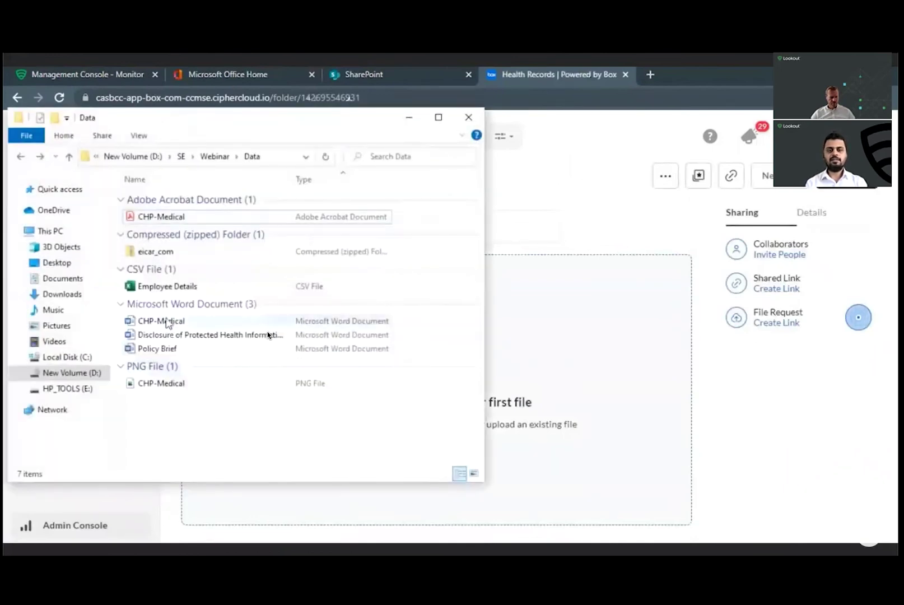
{"action": "left_click_drag", "start_coordinate": [168, 324], "coordinate": [429, 356]}
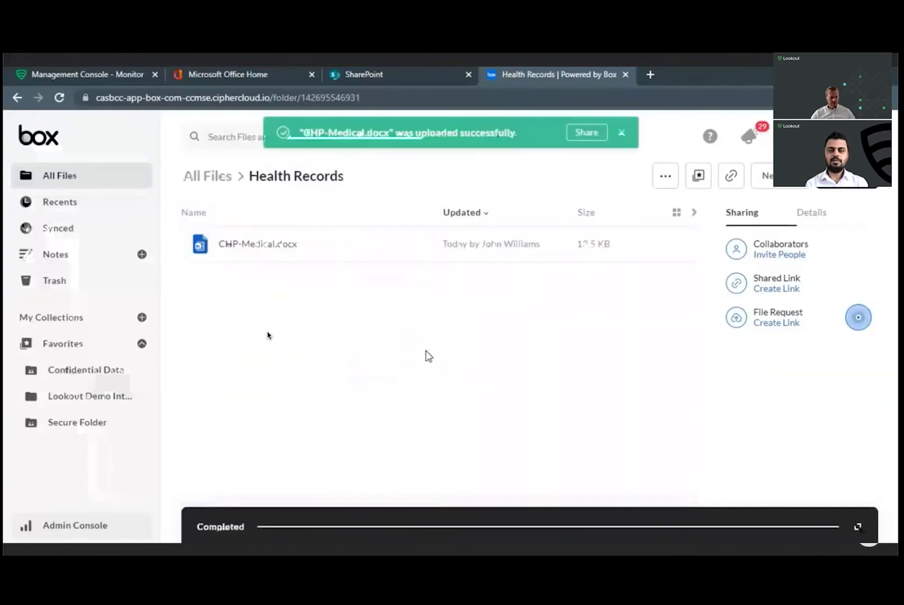
Step: Download CHP-Medical.docx, submitting a 'For audit' justification in Lookout's PII coaching prompt
{"action": "right_click", "coordinate": [385, 248]}
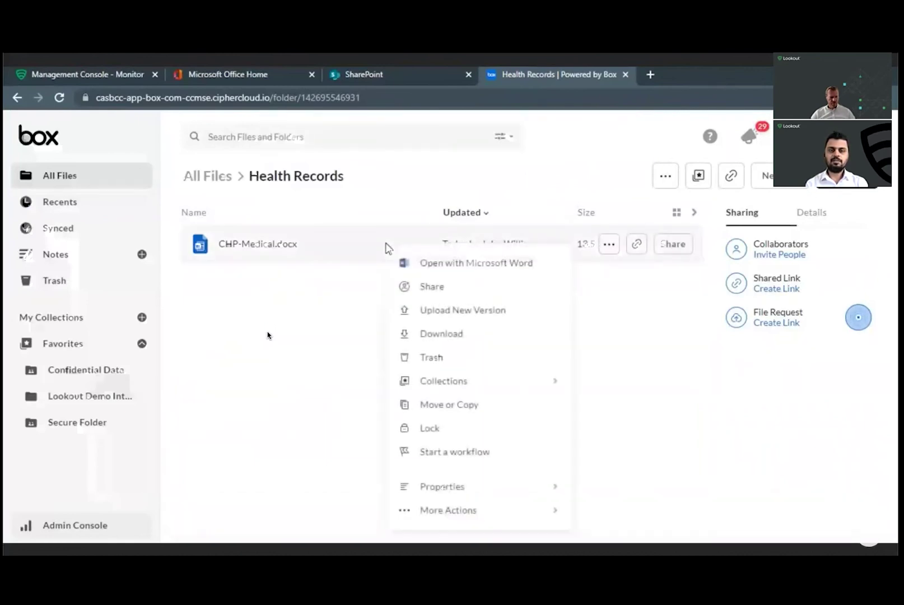
{"action": "left_click", "coordinate": [454, 336]}
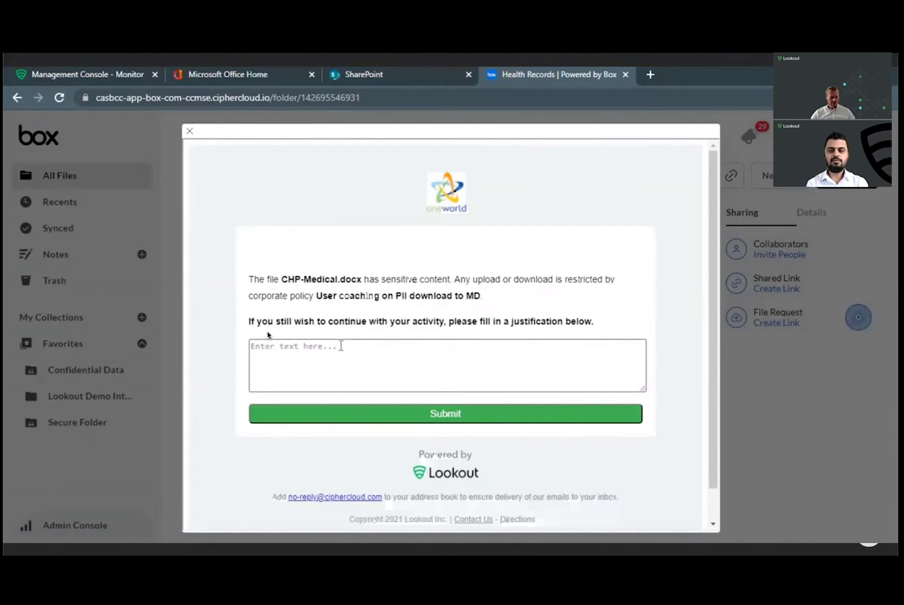
{"action": "left_click", "coordinate": [341, 346]}
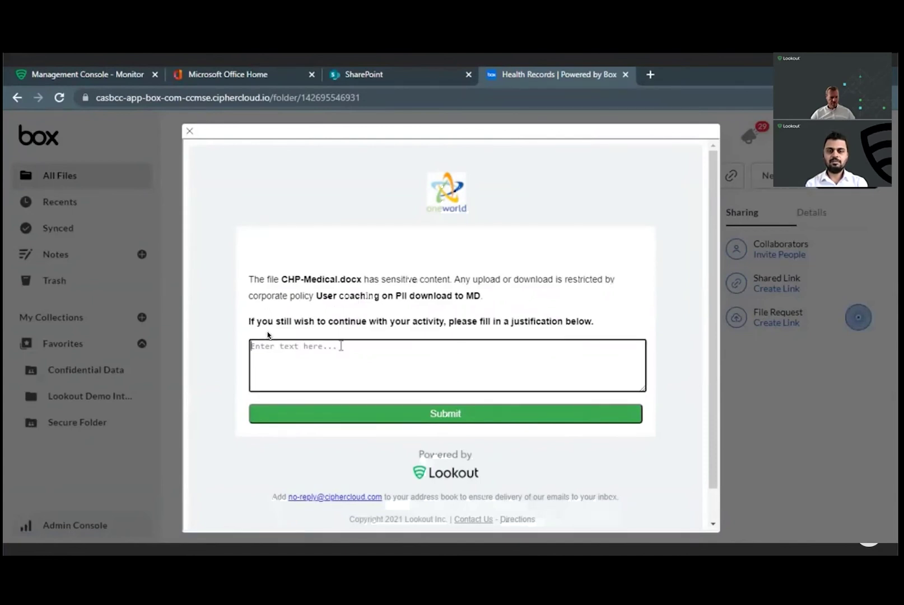
{"action": "type", "text": "For audit"}
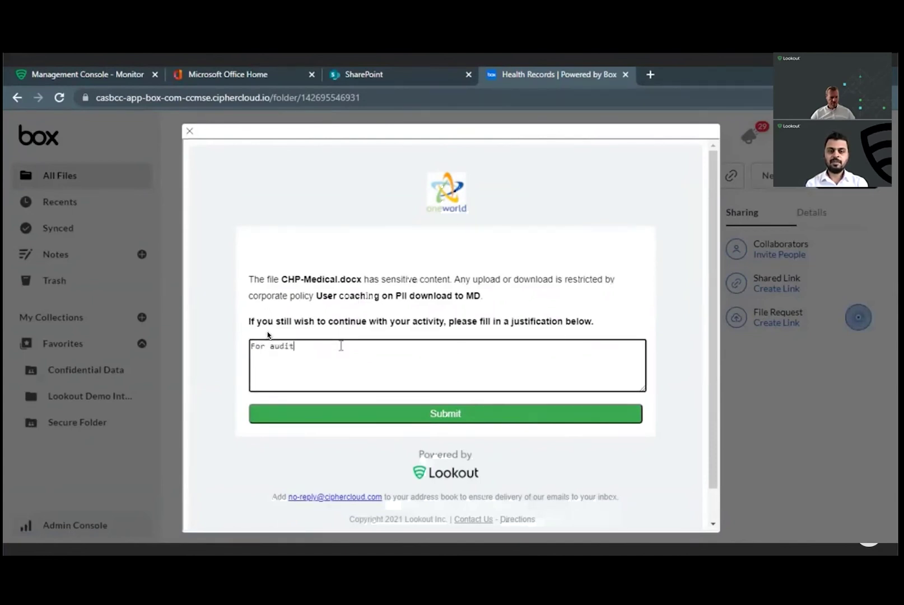
{"action": "left_click", "coordinate": [405, 419]}
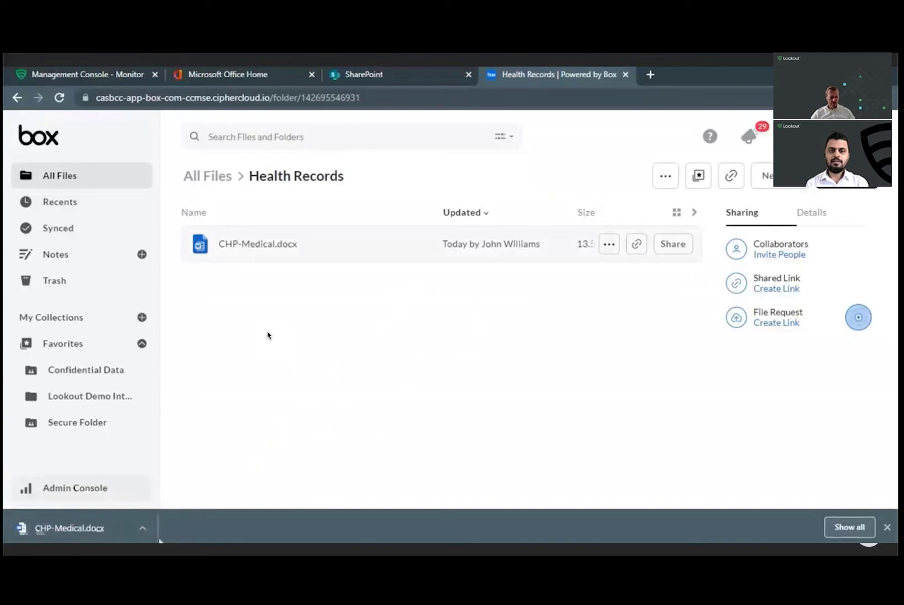
Step: Review the downloaded CHP-Medical document, then close Word and the local Data folder
{"action": "key", "text": "alt+Tab"}
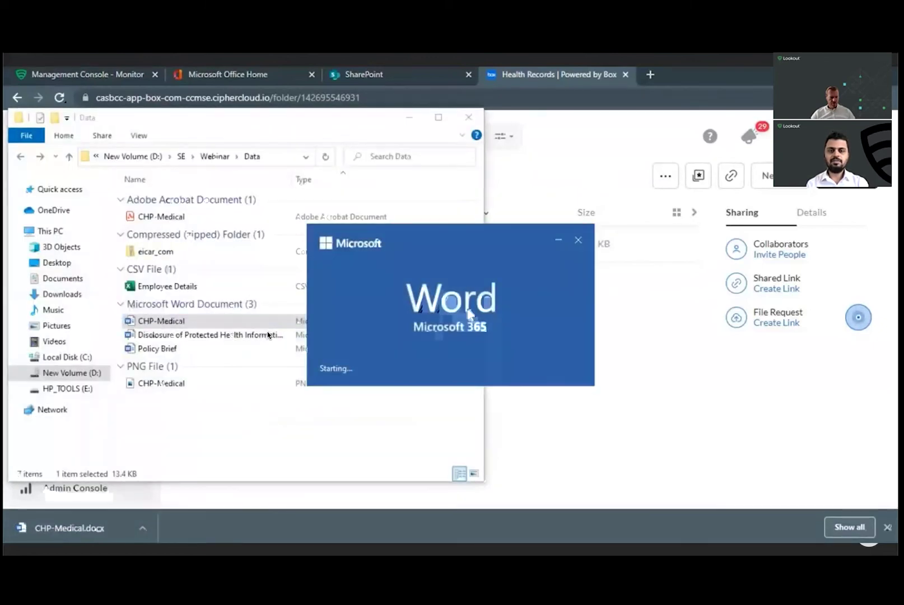
{"action": "scroll", "coordinate": [459, 317], "scroll_direction": "down", "scroll_amount": 3}
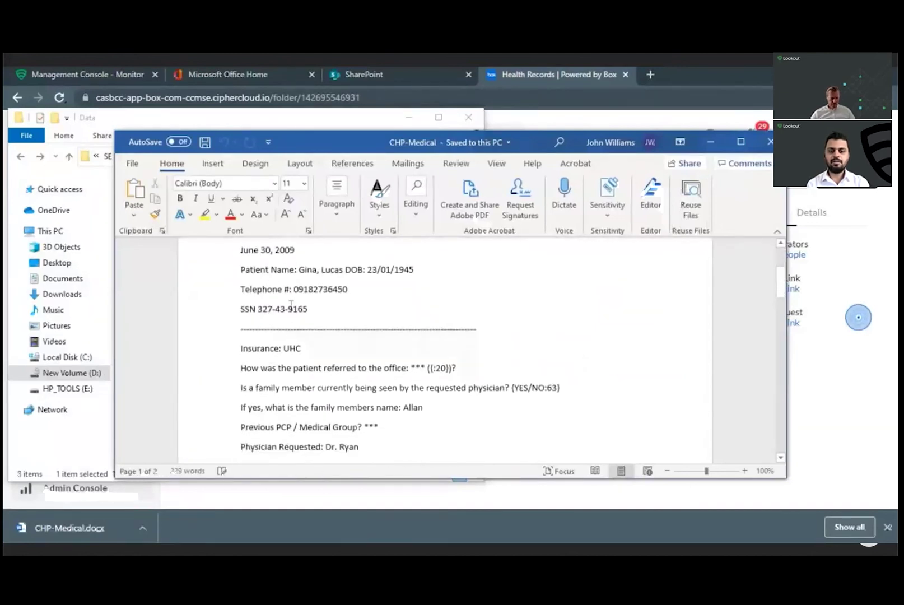
{"action": "scroll", "coordinate": [409, 367], "scroll_direction": "down", "scroll_amount": 2}
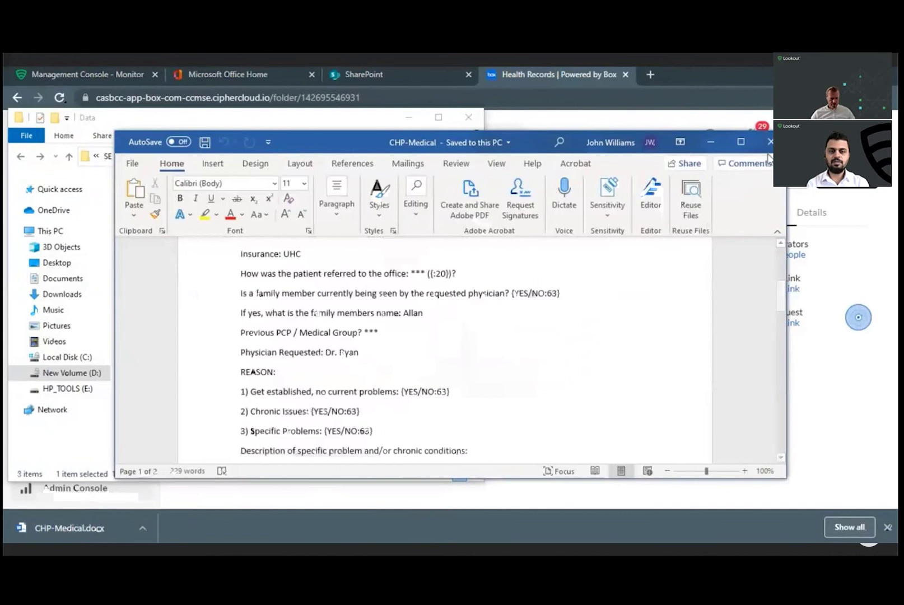
{"action": "left_click", "coordinate": [770, 142]}
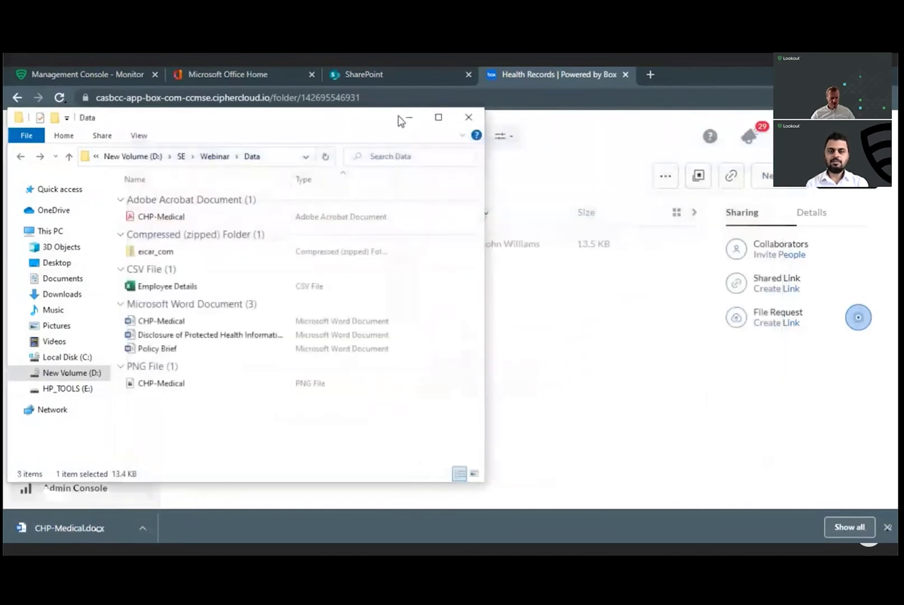
{"action": "left_click", "coordinate": [496, 324]}
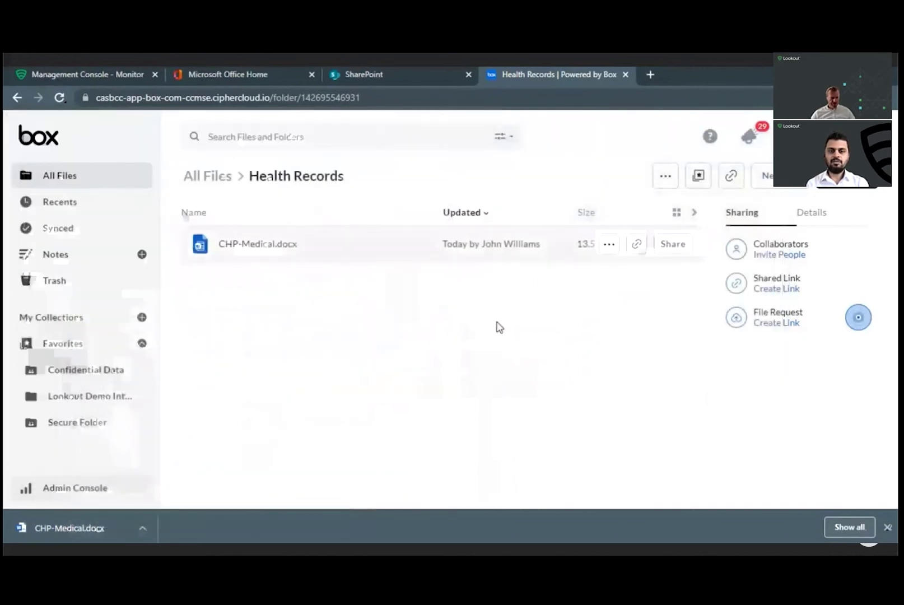
{"action": "left_click", "coordinate": [414, 81]}
Step: Navigate to the Health folder in Product Management's Documents library in SharePoint
{"action": "left_click", "coordinate": [342, 269]}
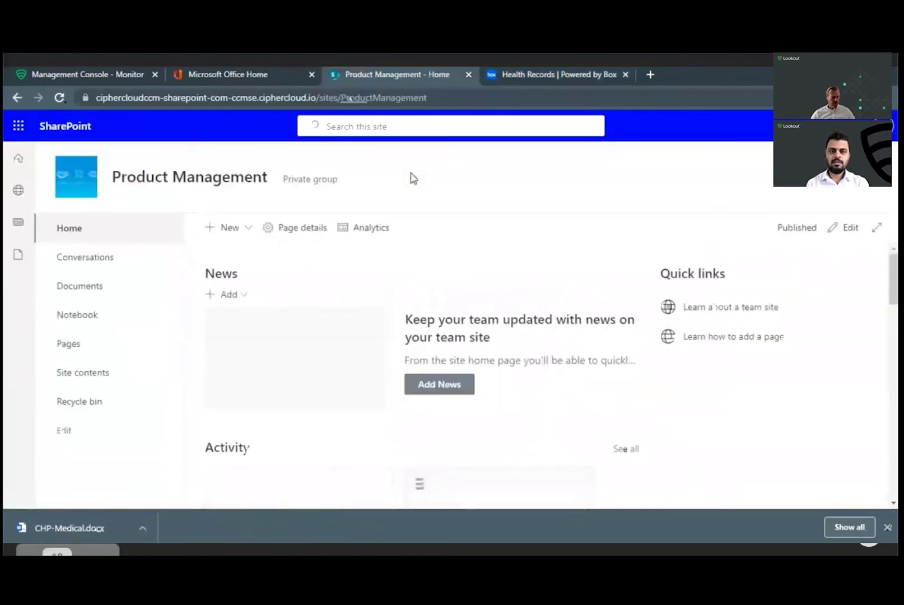
{"action": "left_click", "coordinate": [83, 287]}
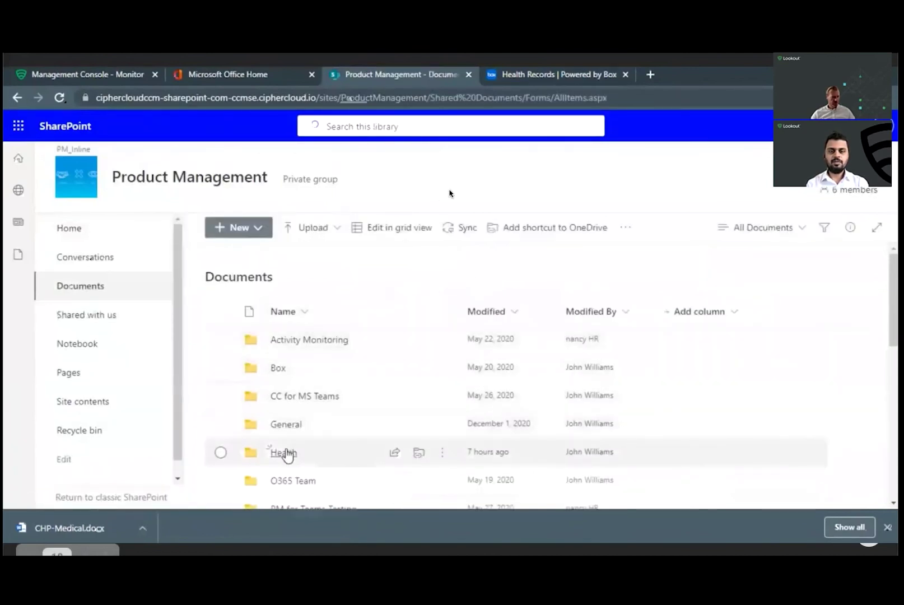
{"action": "left_click", "coordinate": [284, 453]}
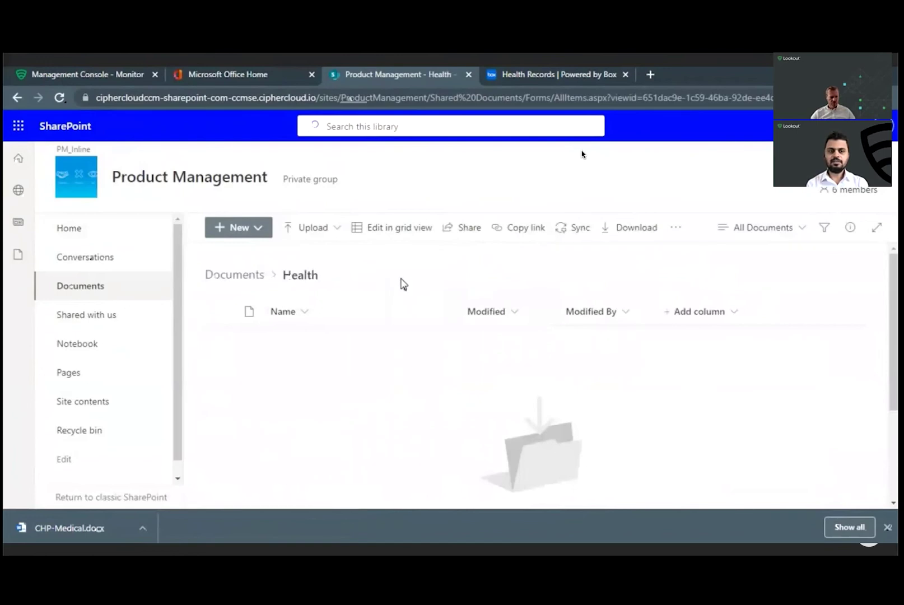
Step: Check Policy Brief's sensitivity label in Word, then drag the file into the SharePoint Health folder
{"action": "key", "text": "alt+Tab"}
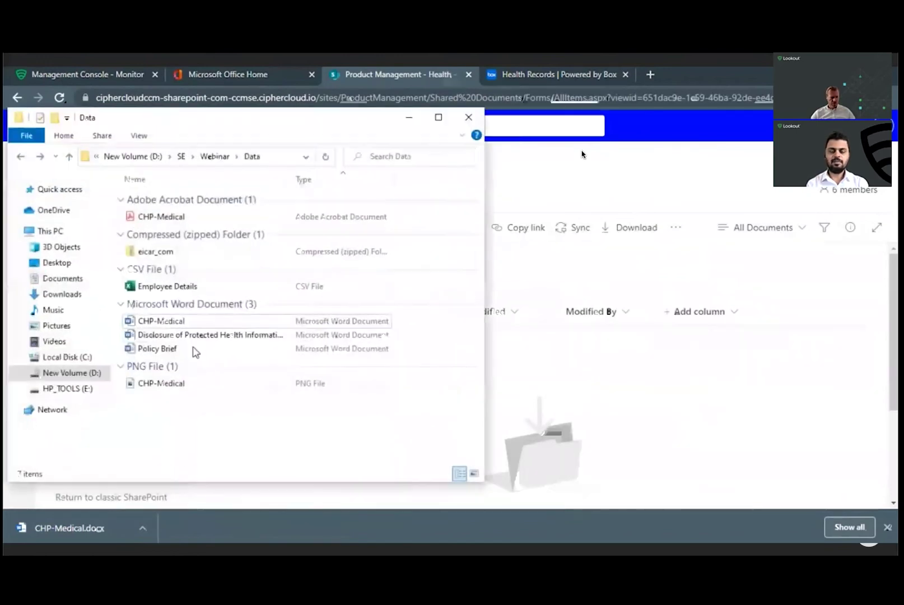
{"action": "left_click", "coordinate": [179, 349]}
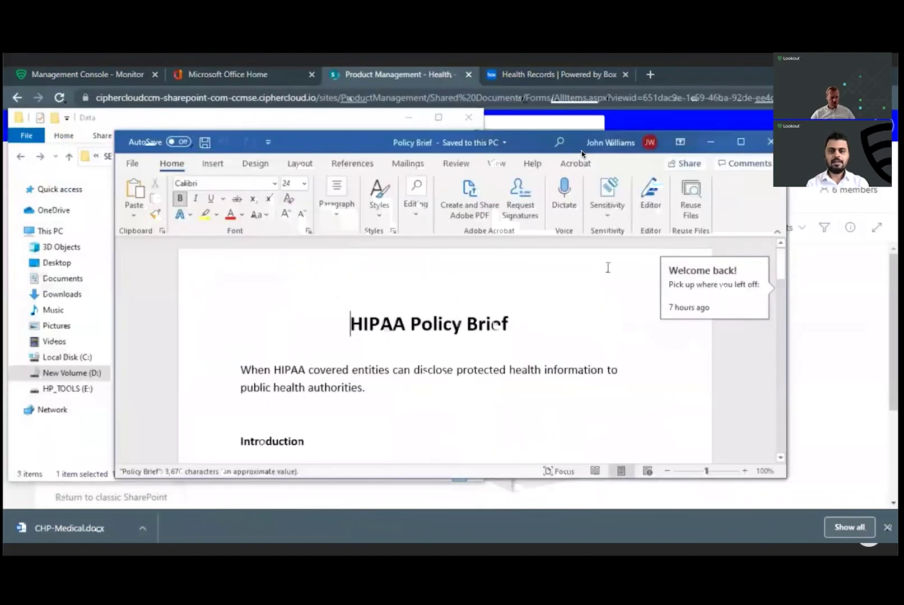
{"action": "left_click", "coordinate": [615, 223]}
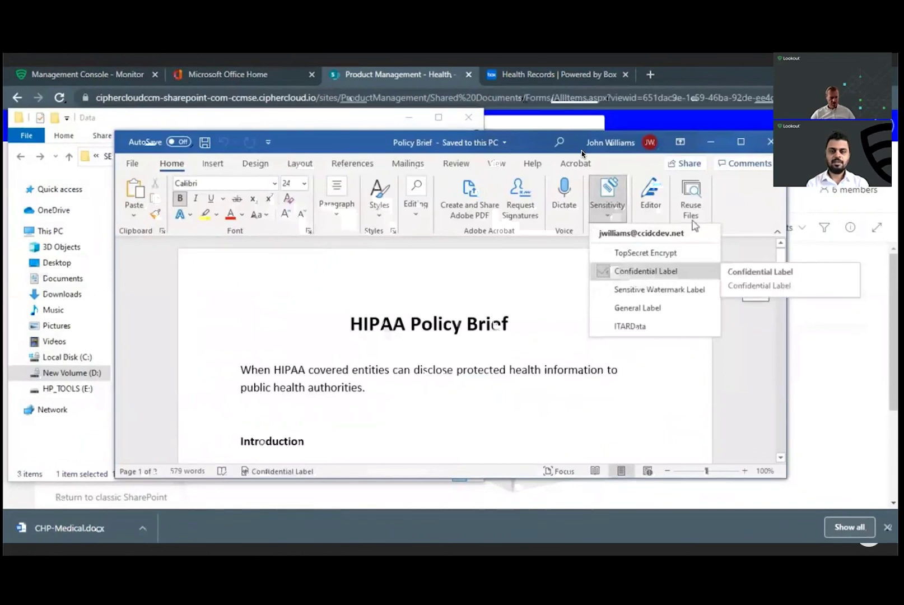
{"action": "left_click", "coordinate": [770, 142]}
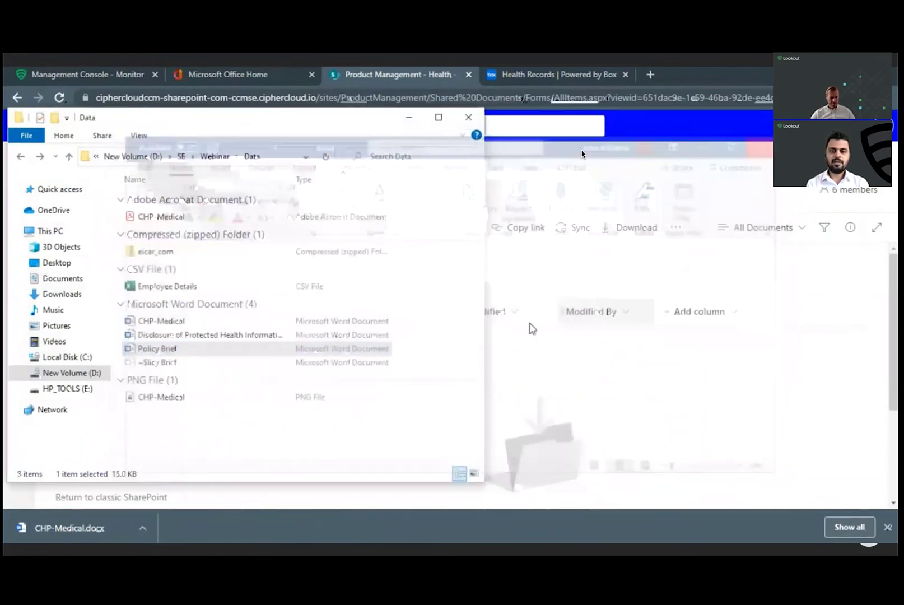
{"action": "left_click", "coordinate": [172, 349]}
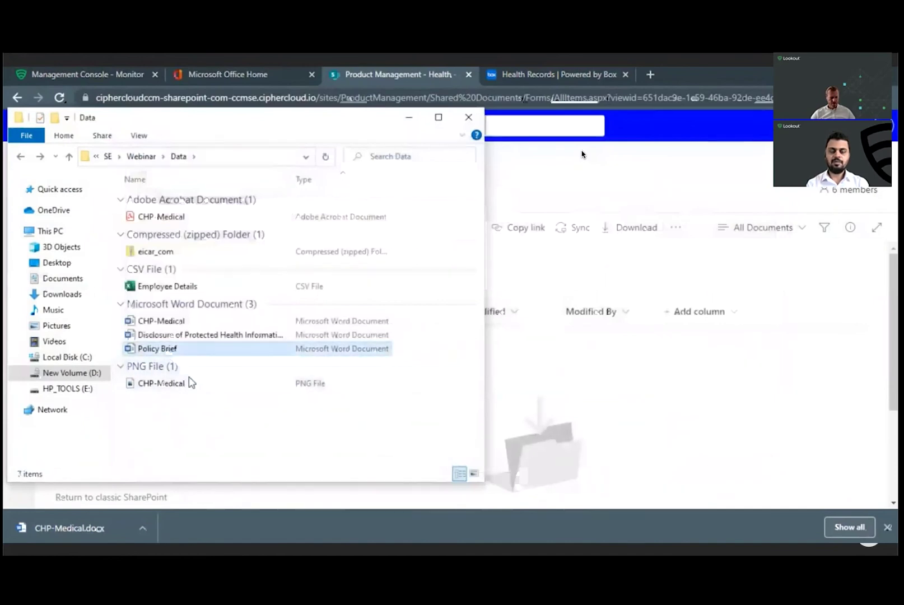
{"action": "left_click_drag", "start_coordinate": [172, 352], "coordinate": [582, 399]}
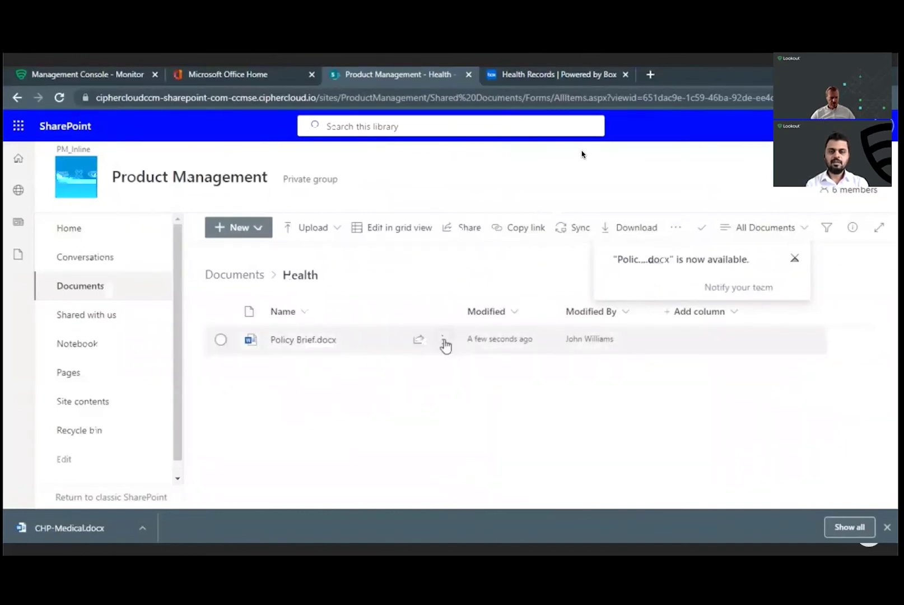
Step: Download Policy Brief.docx as a .ccsecure file and paste the user's e-mail into CipherCloud's prompt
{"action": "left_click", "coordinate": [444, 340]}
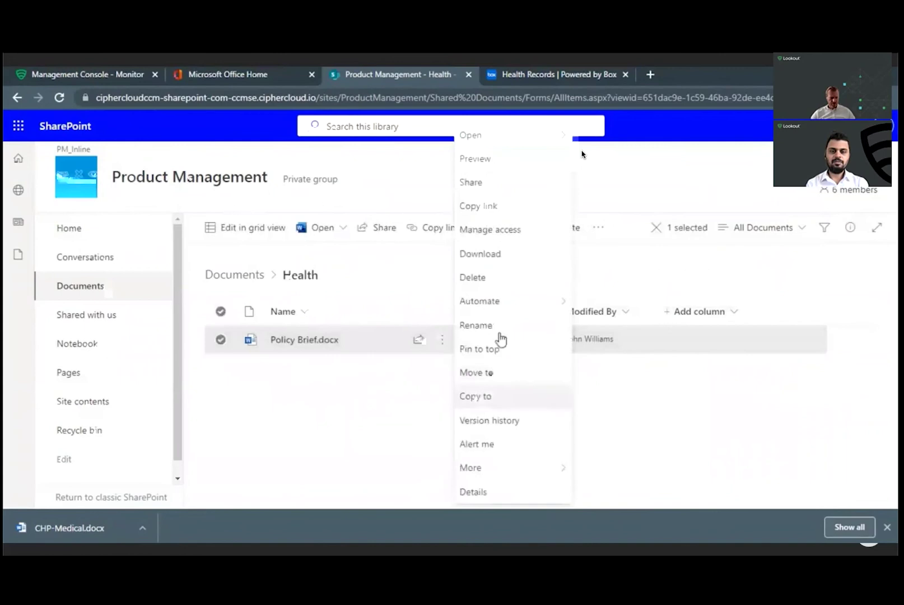
{"action": "left_click", "coordinate": [501, 262]}
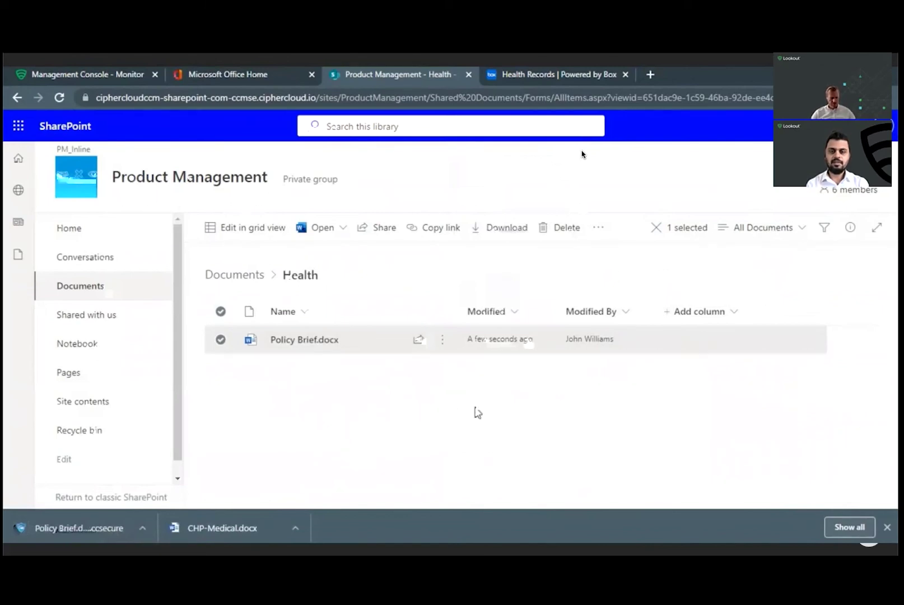
{"action": "left_click", "coordinate": [91, 522]}
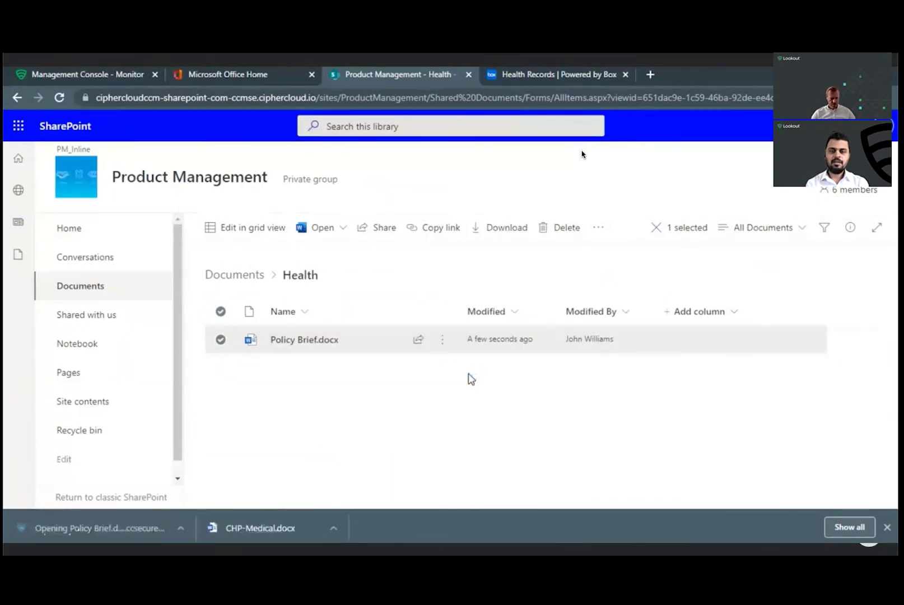
{"action": "left_click", "coordinate": [473, 317]}
{"action": "key", "text": "ctrl+v"}
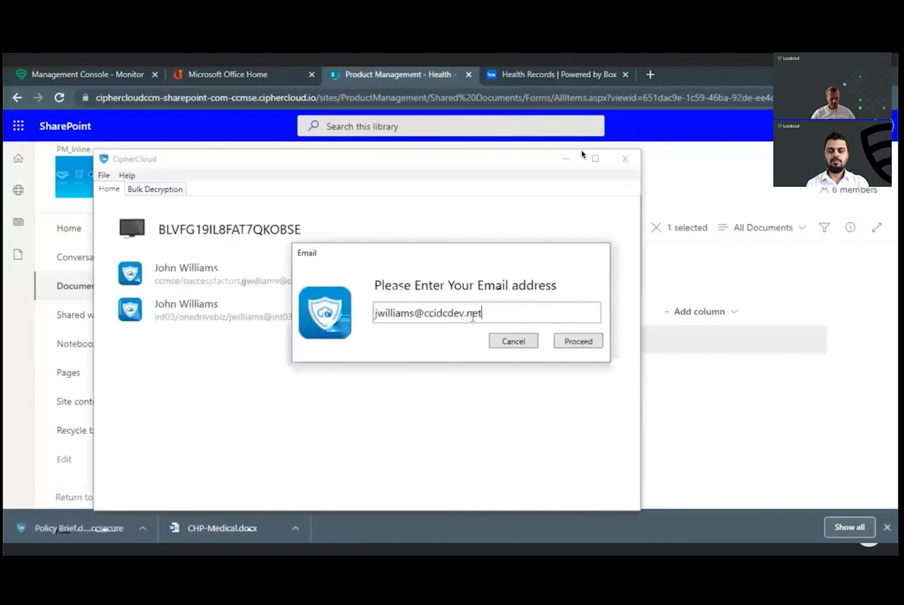
Step: Sign in via Okta with username and password to decrypt Policy Brief, view it, close Word, return to Box
{"action": "left_click", "coordinate": [571, 342]}
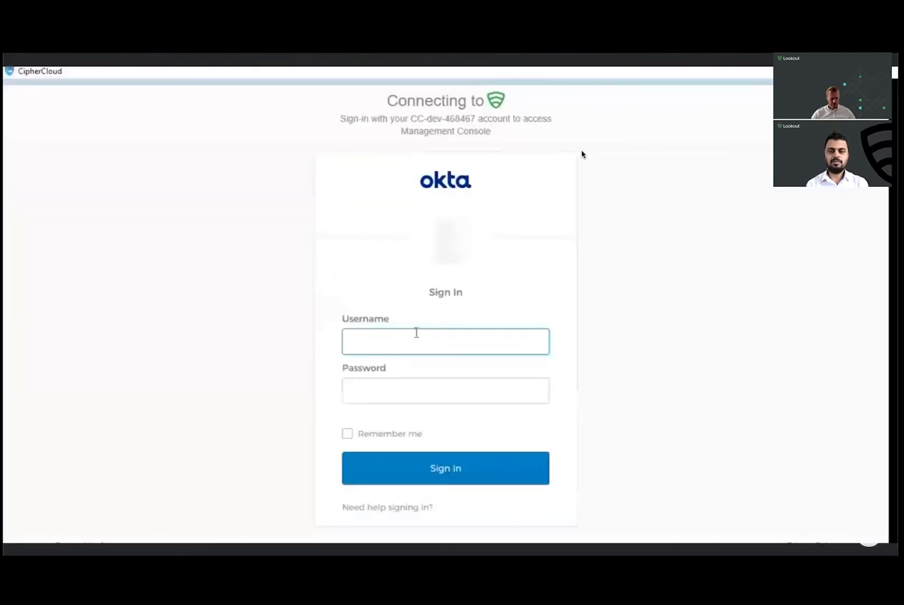
{"action": "key", "text": "ctrl+v"}
{"action": "key", "text": "Tab"}
{"action": "type", "text": "•••"}
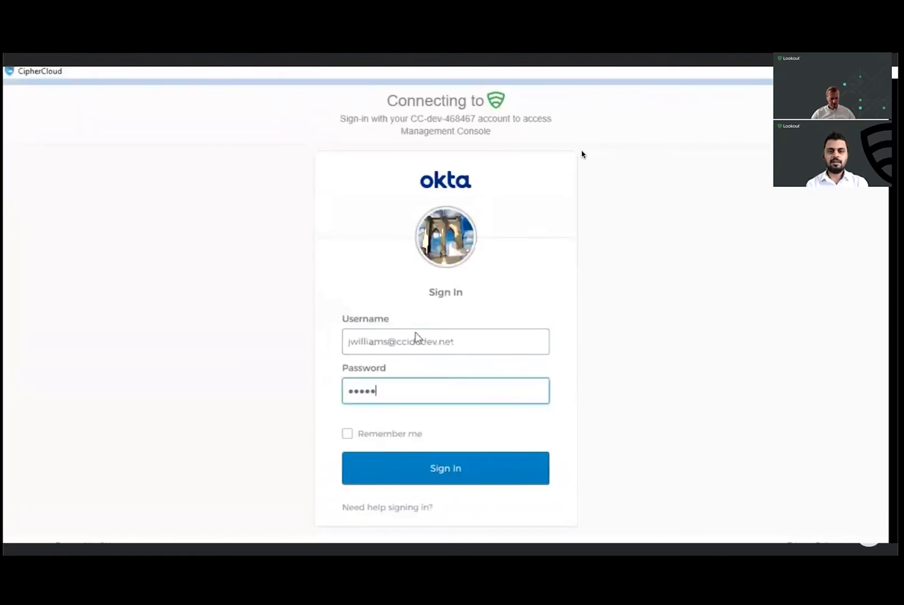
{"action": "type", "text": "•"}
{"action": "left_click", "coordinate": [432, 474]}
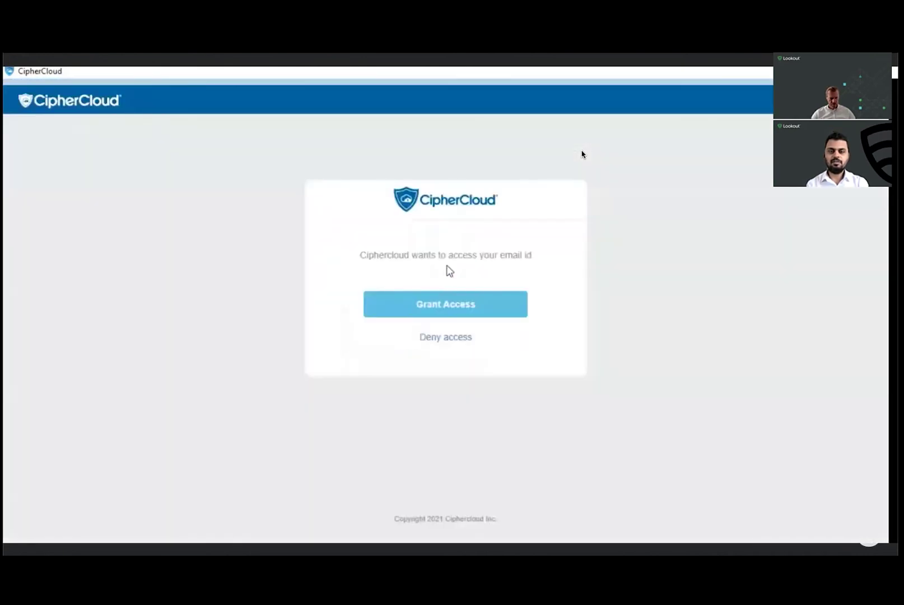
{"action": "left_click", "coordinate": [444, 309]}
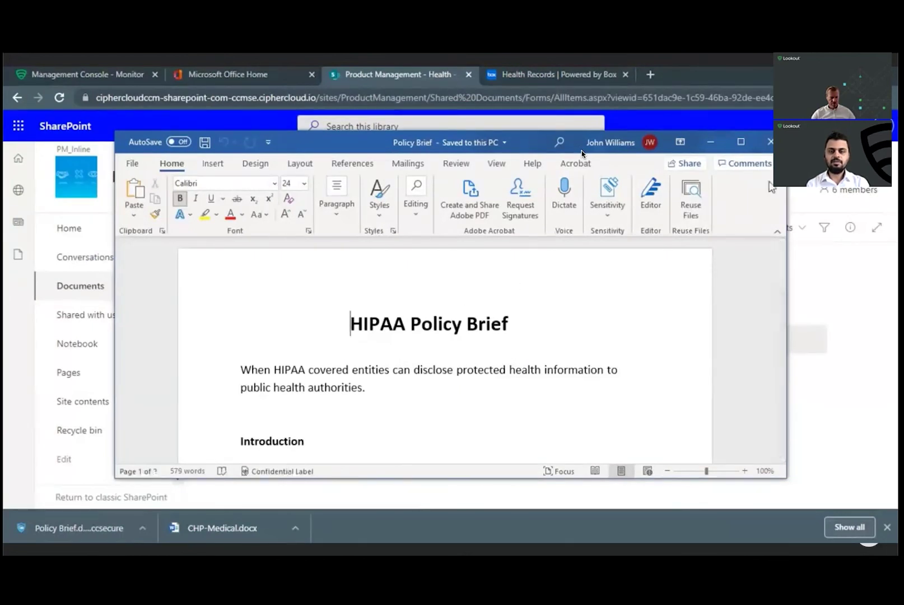
{"action": "left_click", "coordinate": [770, 142]}
{"action": "key", "text": "alt+Tab"}
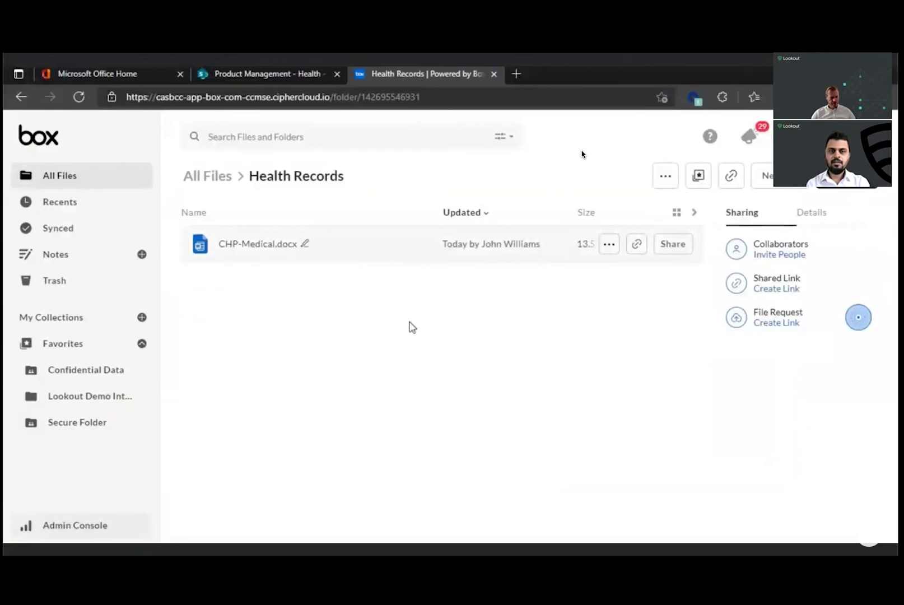
Step: Download CHP-Medical.docx as an encrypted file after answering the Okta security question
{"action": "right_click", "coordinate": [396, 257]}
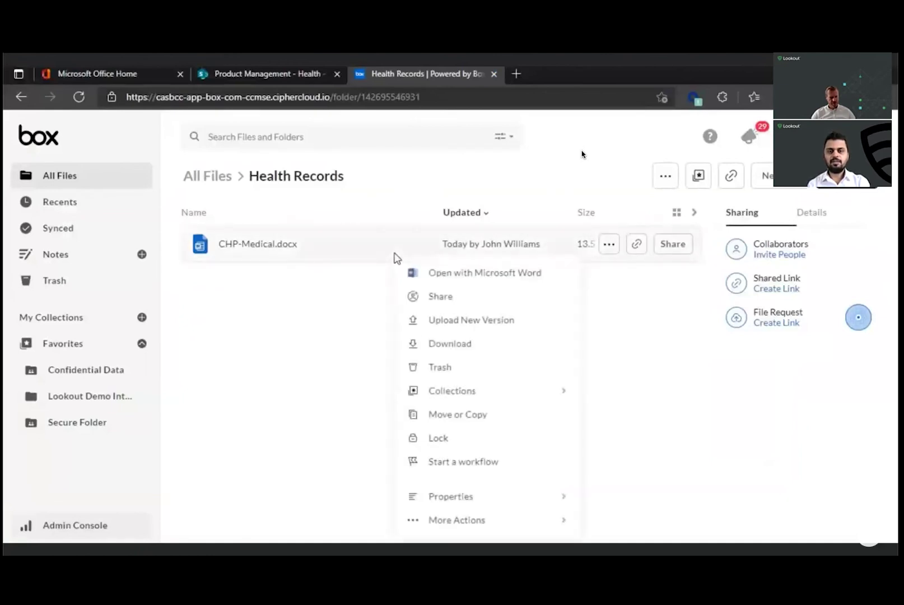
{"action": "left_click", "coordinate": [451, 344]}
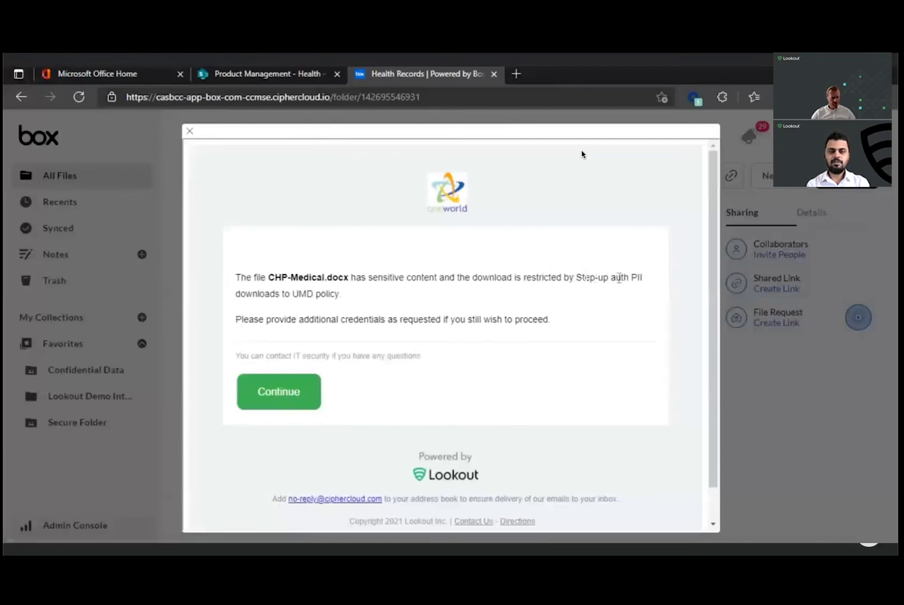
{"action": "left_click", "coordinate": [290, 392]}
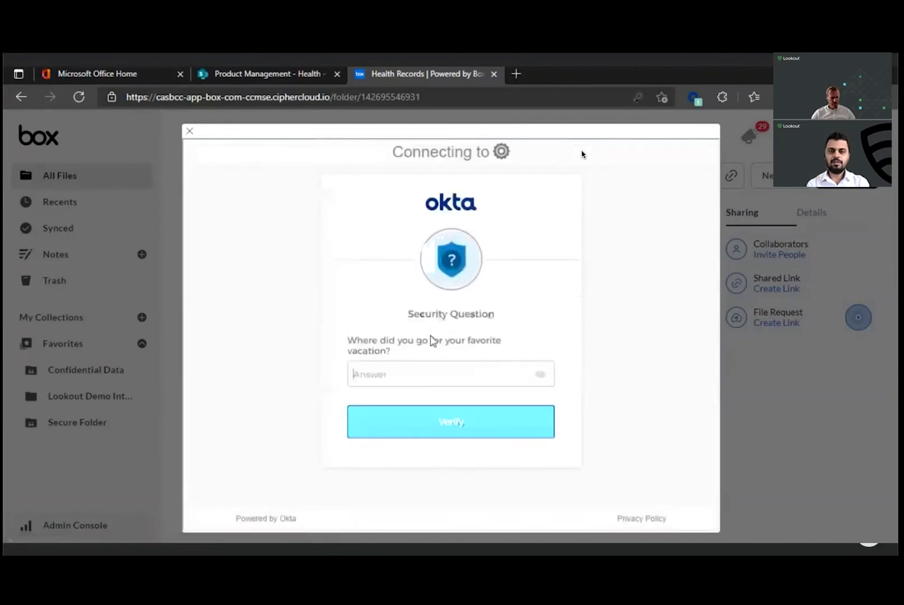
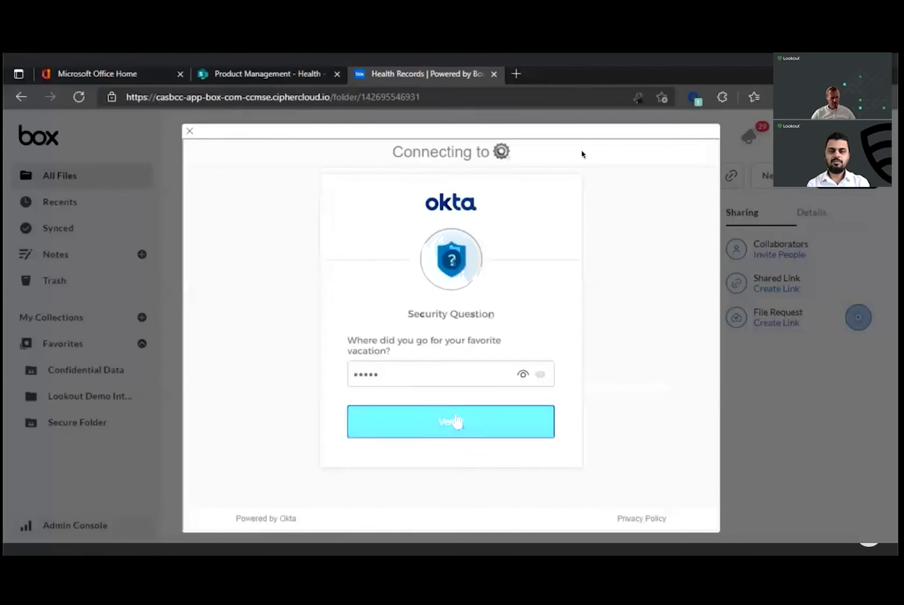
{"action": "left_click", "coordinate": [448, 419]}
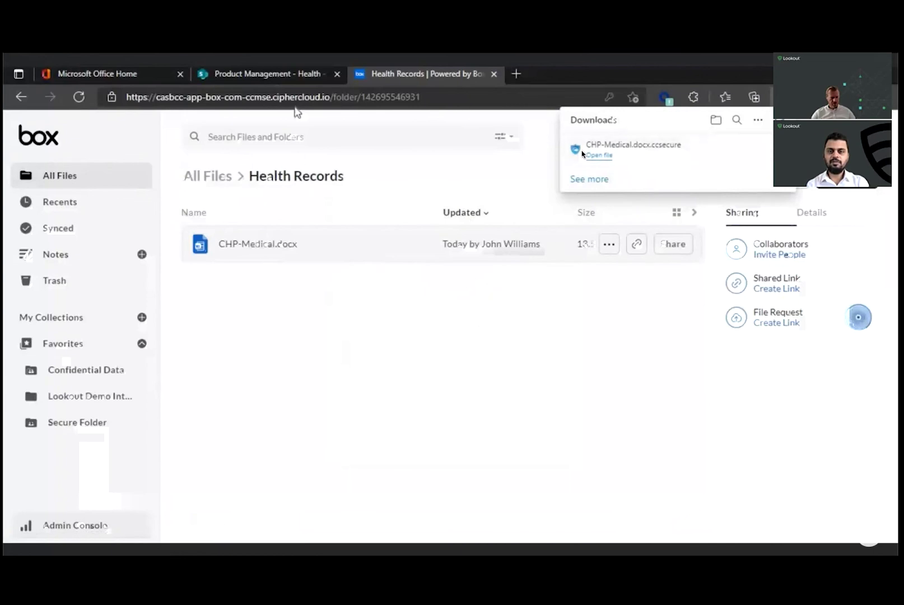
{"action": "left_click", "coordinate": [298, 78]}
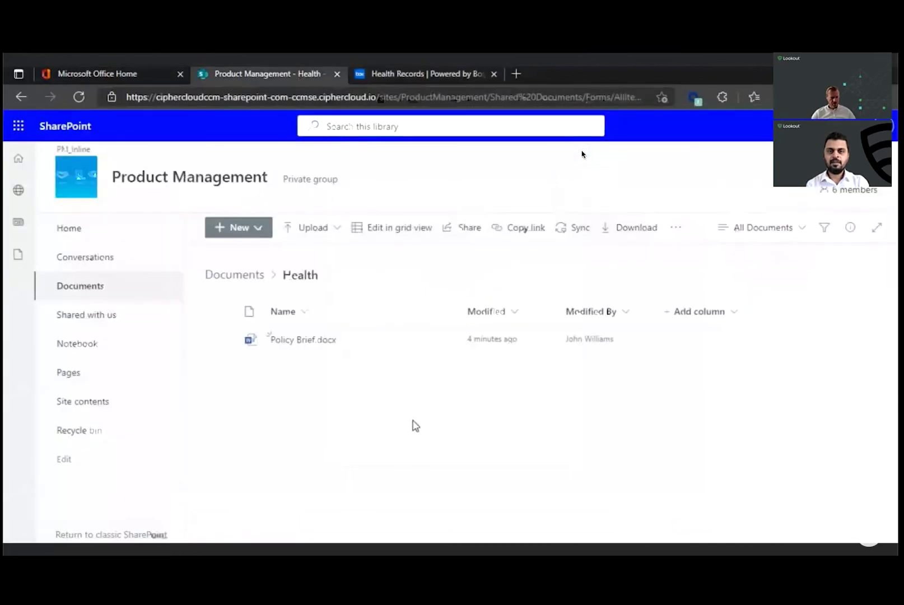
Step: Retry downloading Policy Brief.docx, see the confidential-content denial, and dismiss the downloads list
{"action": "left_click", "coordinate": [442, 343]}
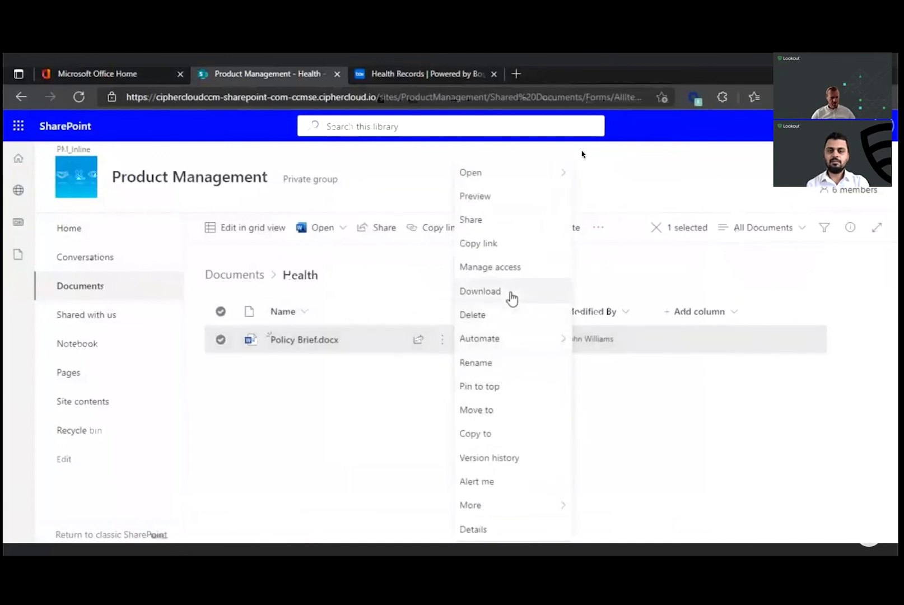
{"action": "left_click", "coordinate": [511, 296]}
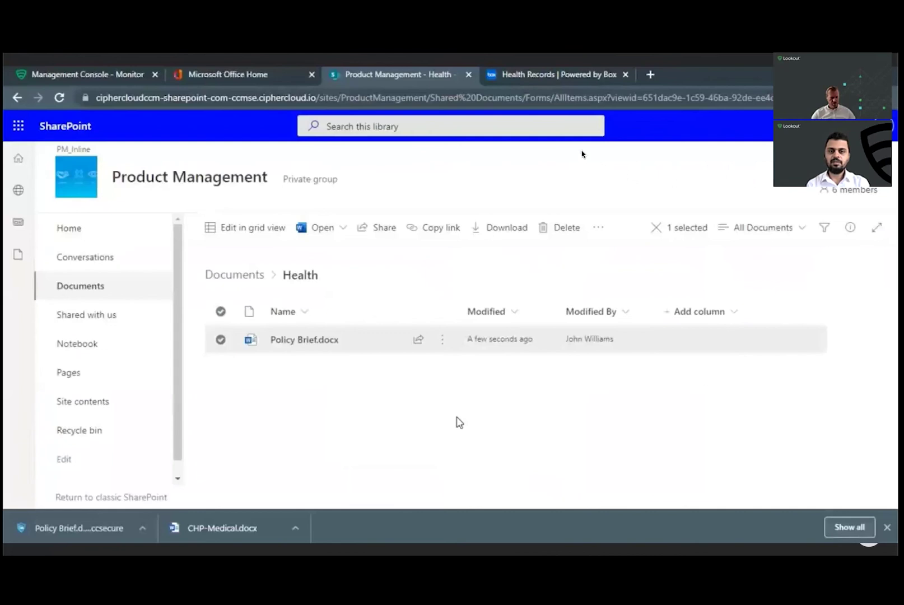
{"action": "left_click", "coordinate": [887, 527]}
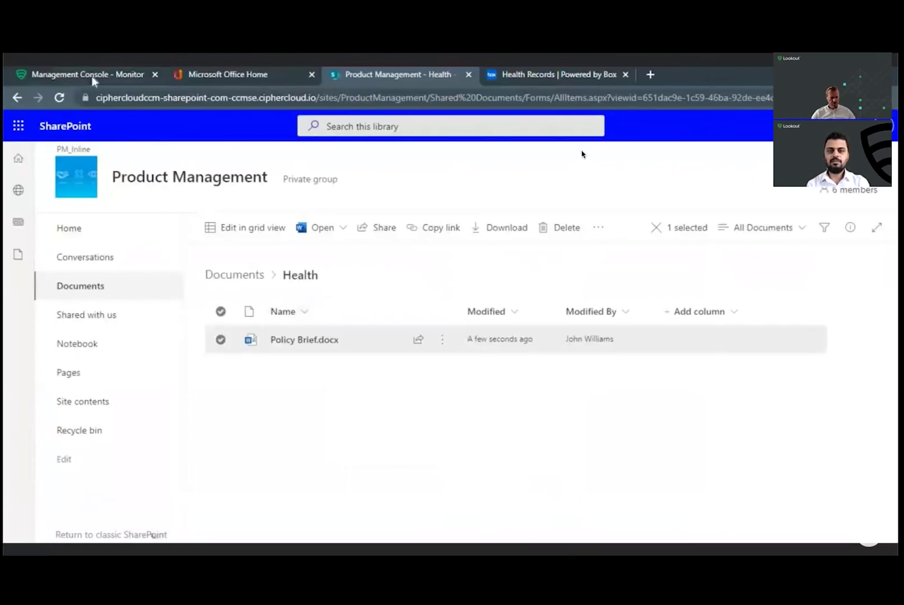
{"action": "left_click", "coordinate": [92, 78]}
Step: Filter the Content Digital Rights list by 'cc dr' to show CC DRM Encryption and Redact
{"action": "mouse_move", "coordinate": [336, 132]}
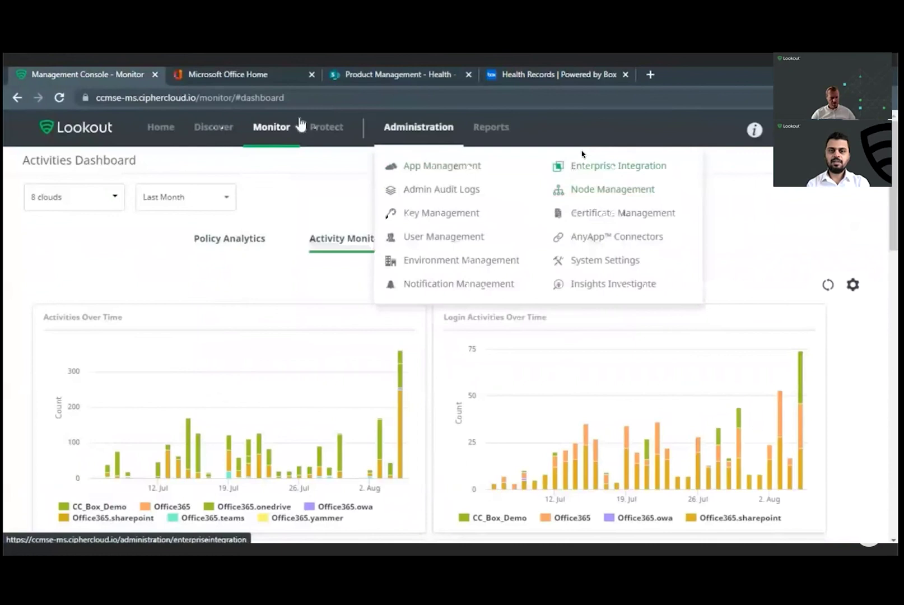
{"action": "left_click", "coordinate": [537, 166]}
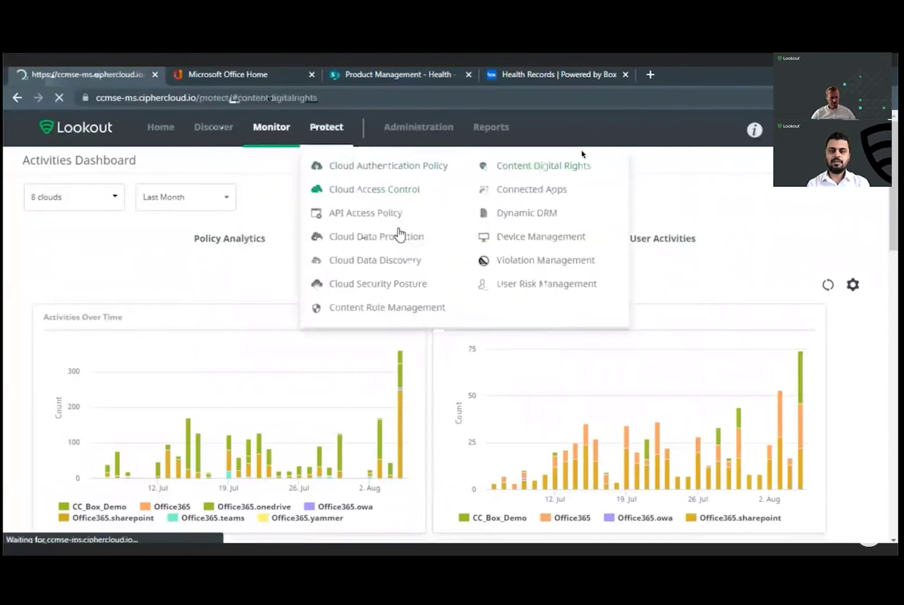
{"action": "left_click", "coordinate": [408, 198]}
{"action": "type", "text": "cc d"}
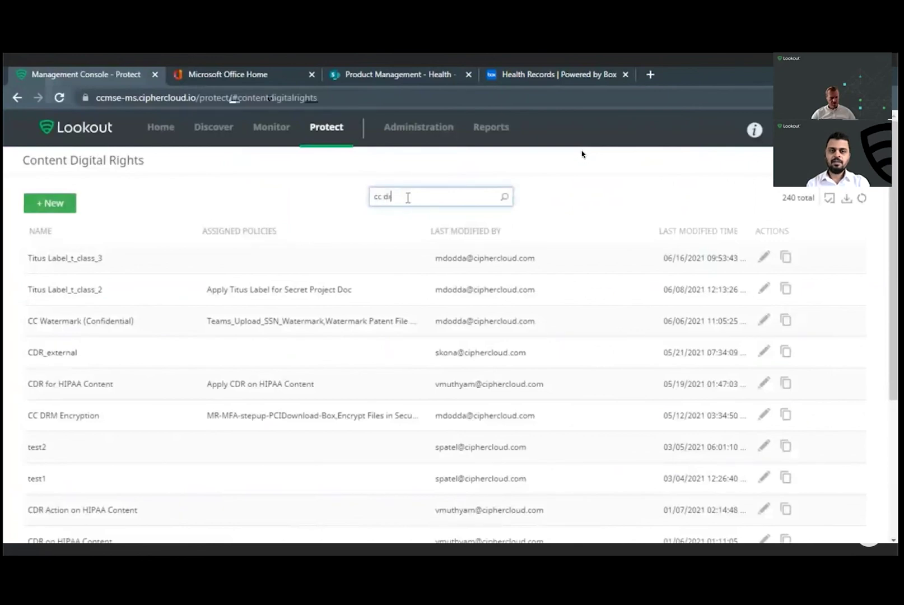
{"action": "type", "text": "r"}
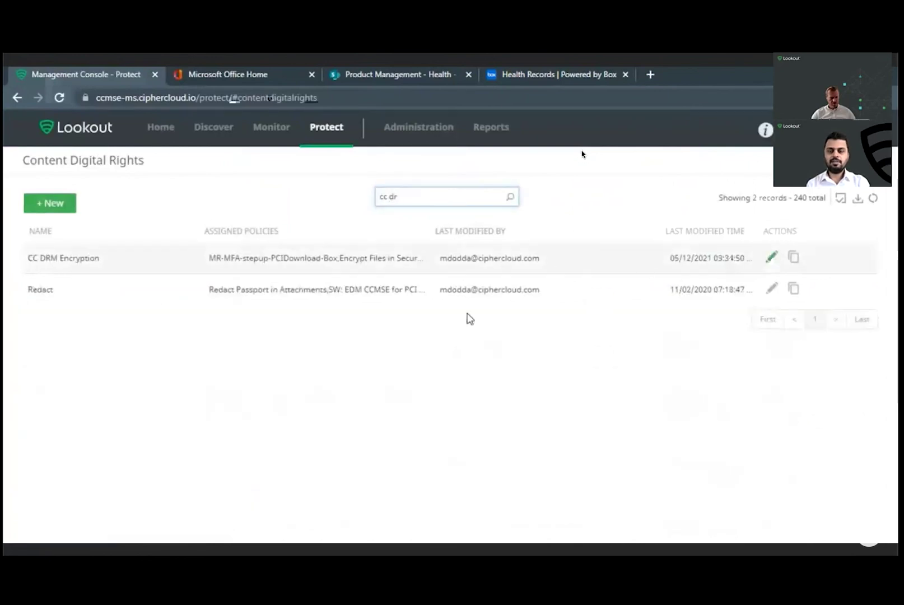
Step: Open CC DRM Encryption for editing and confirm Content Expiration stays Never
{"action": "left_click", "coordinate": [402, 528]}
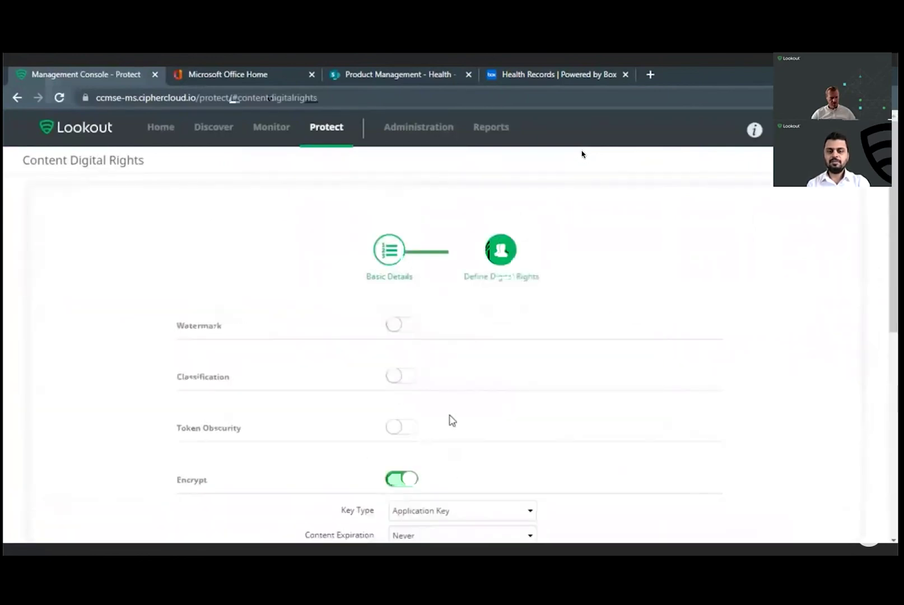
{"action": "scroll", "coordinate": [478, 396], "scroll_direction": "down", "scroll_amount": 3}
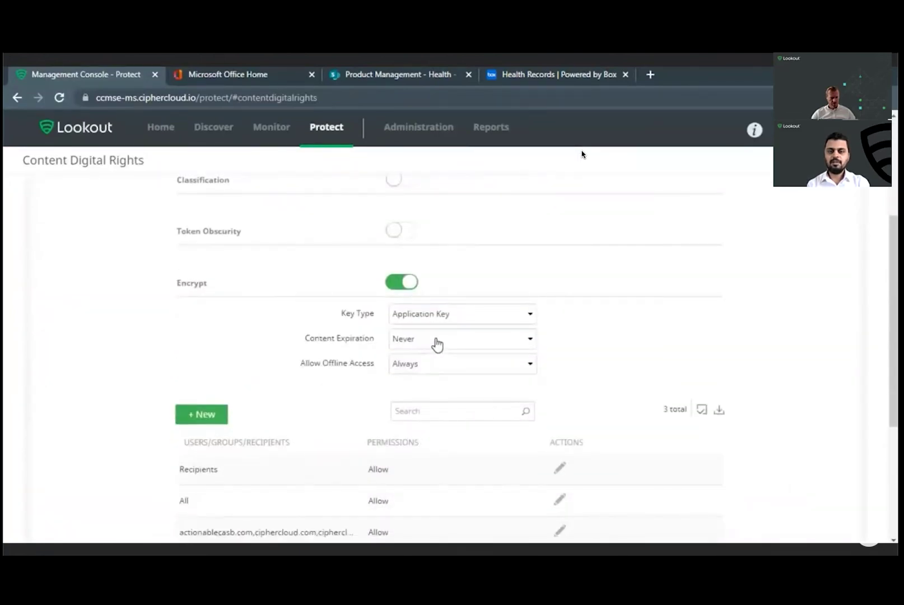
{"action": "left_click", "coordinate": [437, 343]}
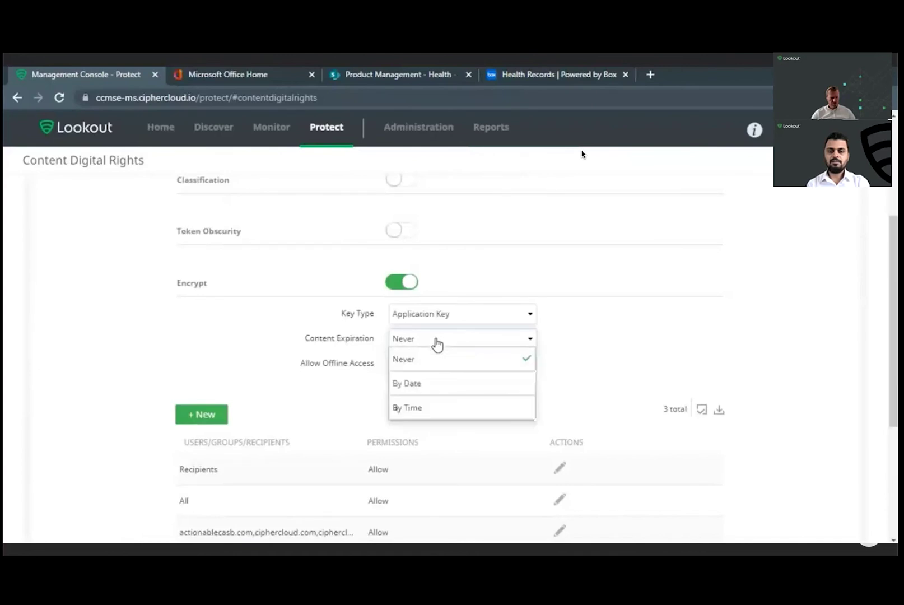
{"action": "left_click", "coordinate": [609, 349]}
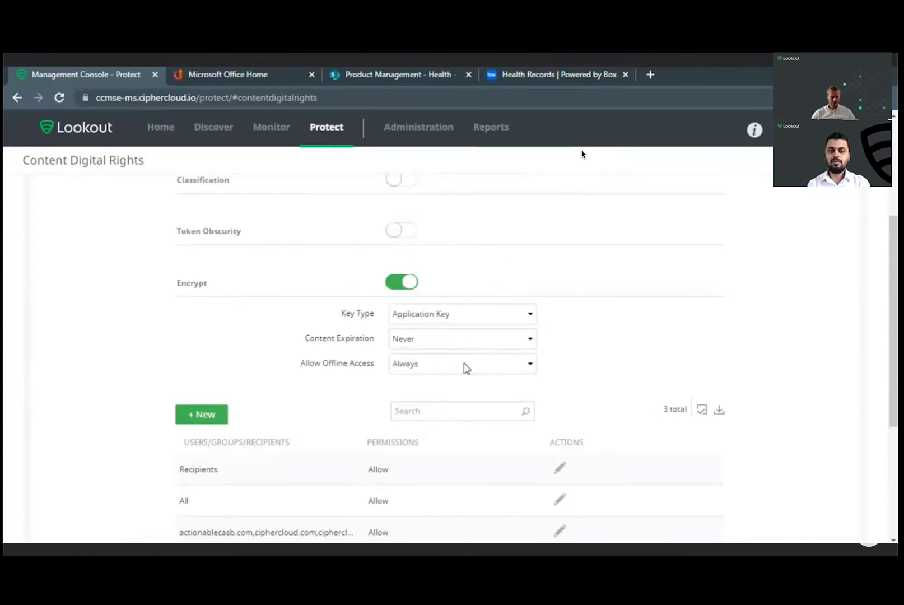
{"action": "scroll", "coordinate": [462, 375], "scroll_direction": "down", "scroll_amount": 3}
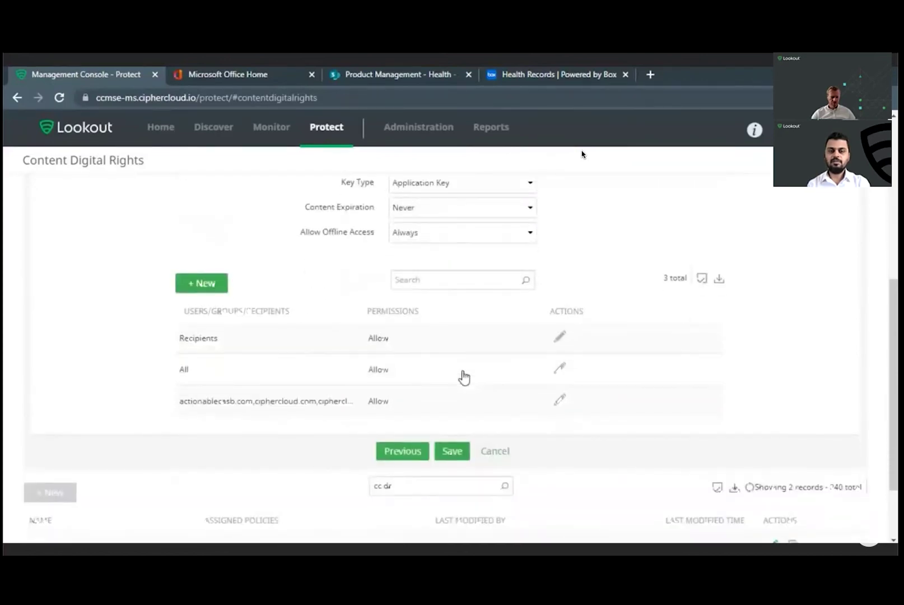
{"action": "left_click", "coordinate": [559, 399]}
{"action": "scroll", "coordinate": [601, 437], "scroll_direction": "down", "scroll_amount": 2}
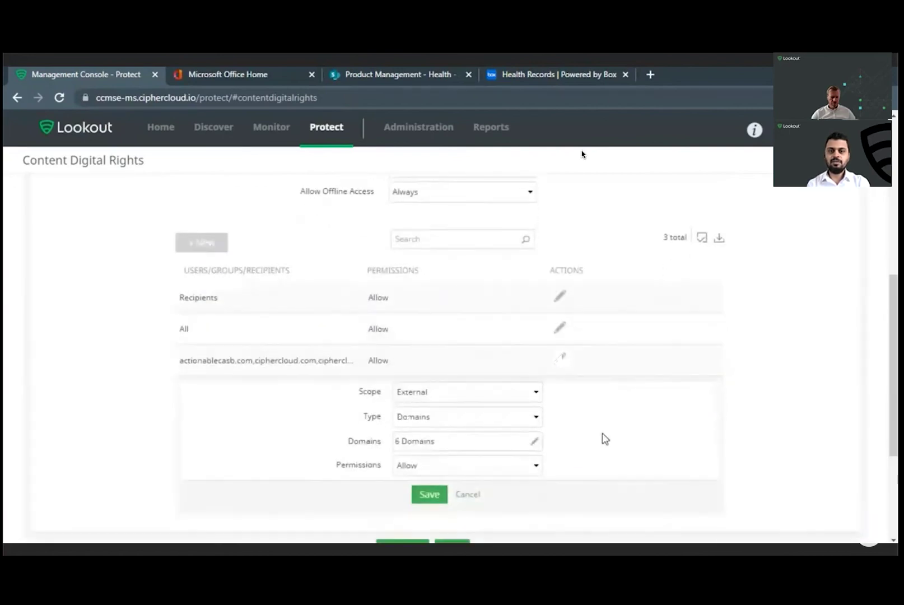
{"action": "left_click", "coordinate": [498, 370]}
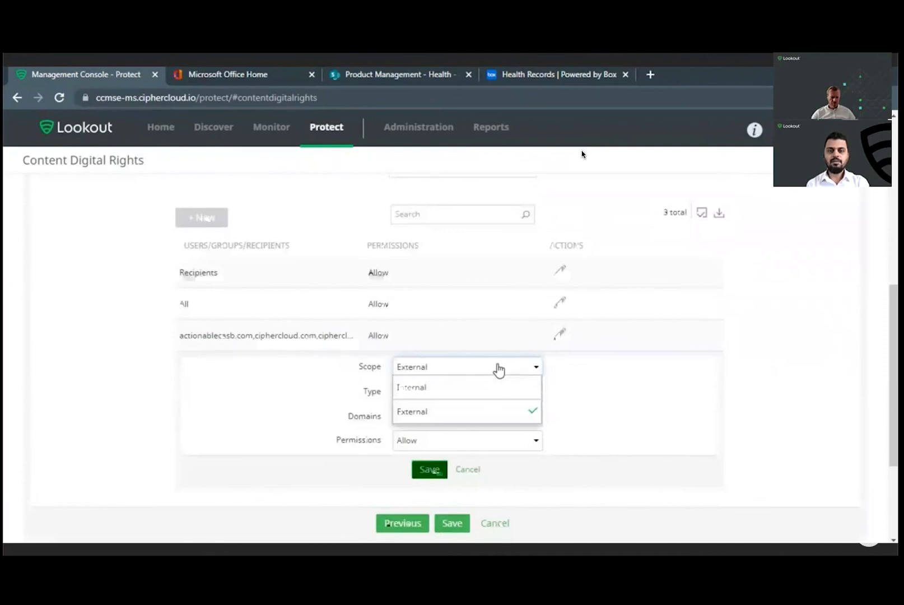
{"action": "left_click", "coordinate": [577, 394]}
{"action": "left_click", "coordinate": [480, 401]}
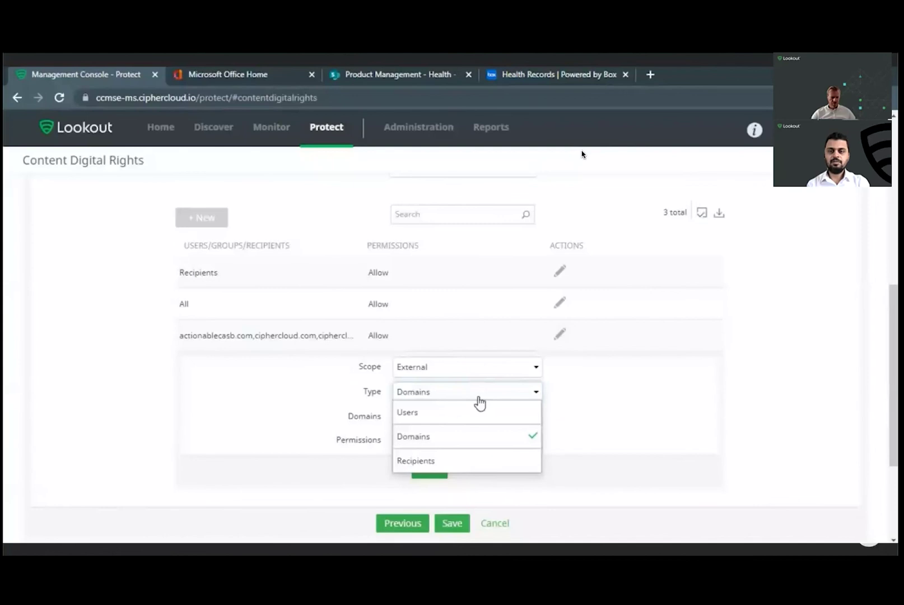
{"action": "left_click", "coordinate": [588, 395]}
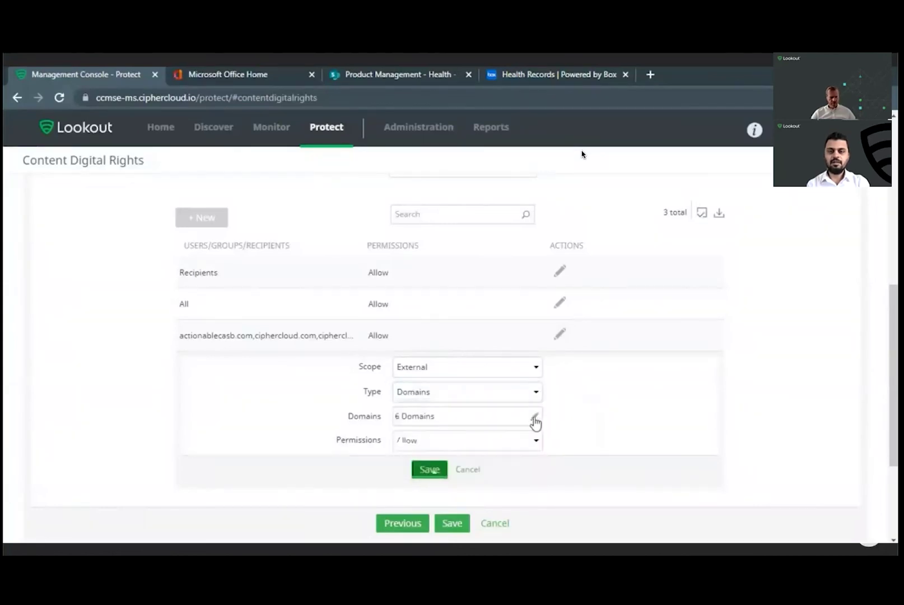
{"action": "scroll", "coordinate": [533, 424], "scroll_direction": "down", "scroll_amount": 1}
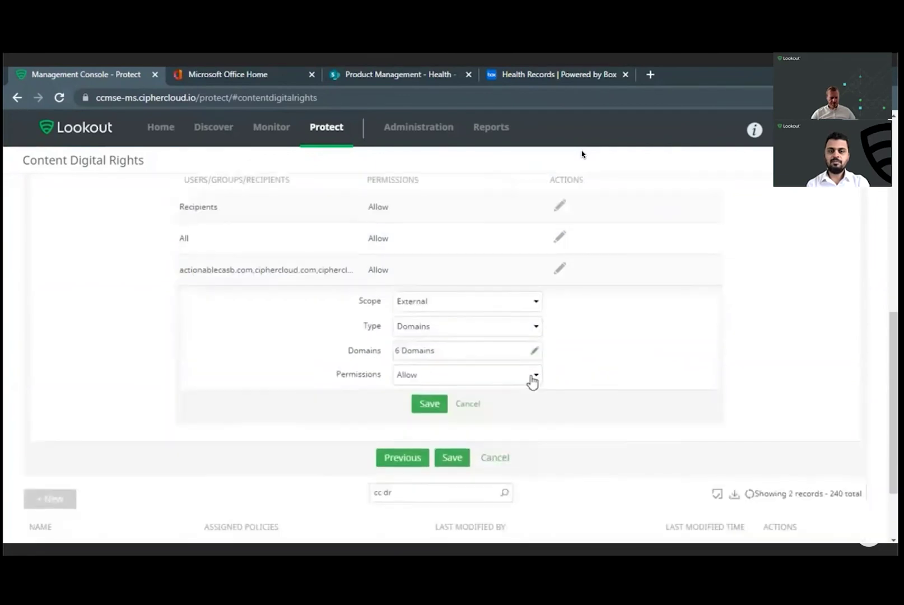
{"action": "left_click", "coordinate": [533, 378]}
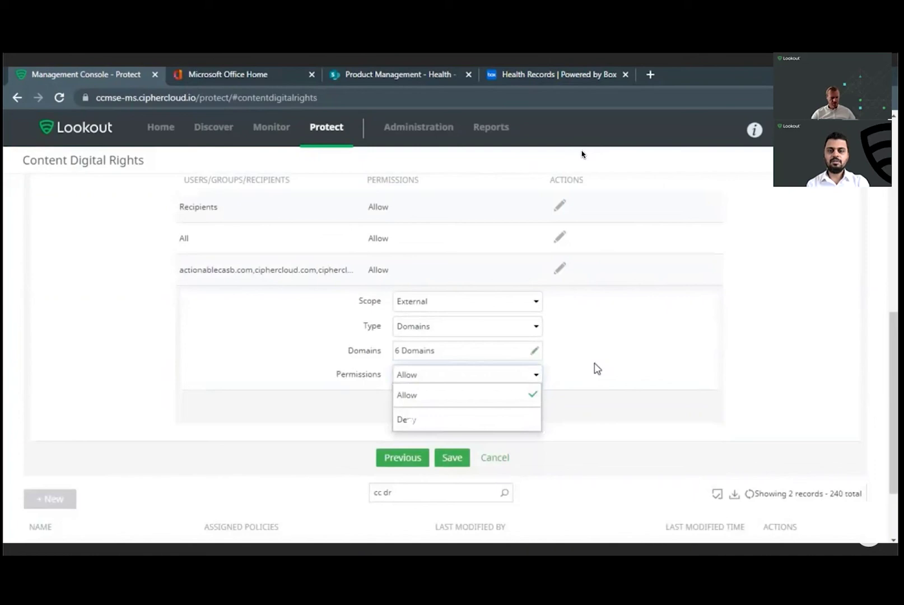
{"action": "left_click", "coordinate": [598, 368]}
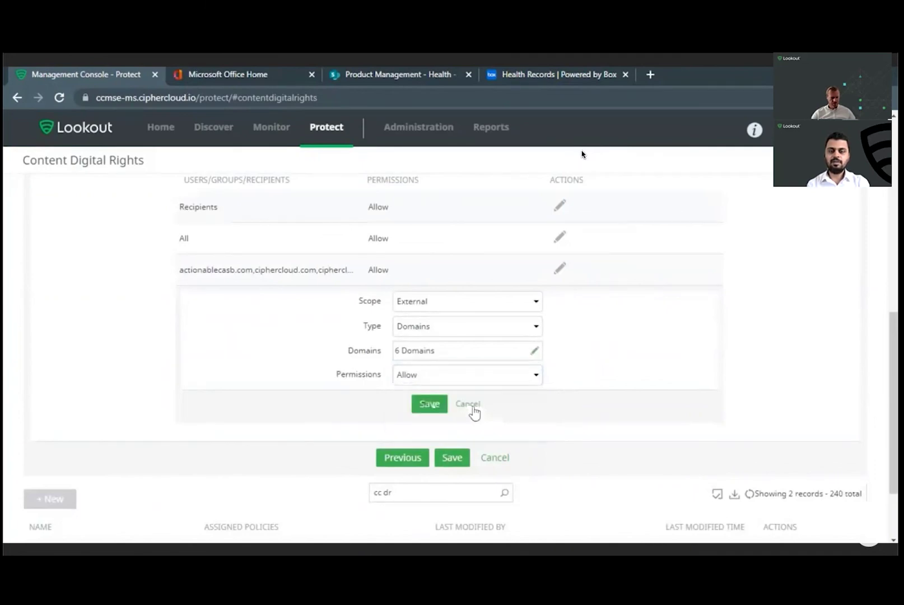
{"action": "scroll", "coordinate": [475, 413], "scroll_direction": "up", "scroll_amount": 4}
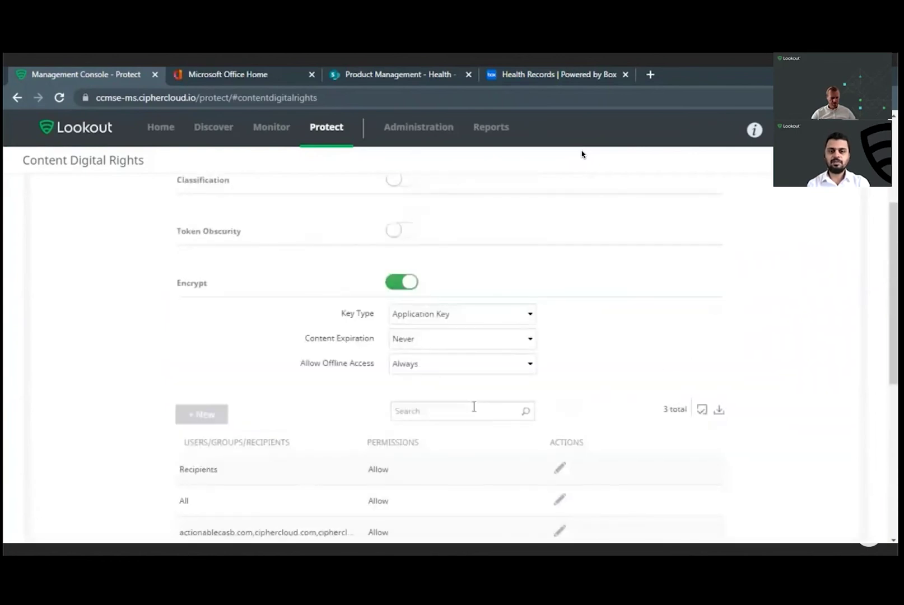
{"action": "scroll", "coordinate": [475, 412], "scroll_direction": "down", "scroll_amount": 4}
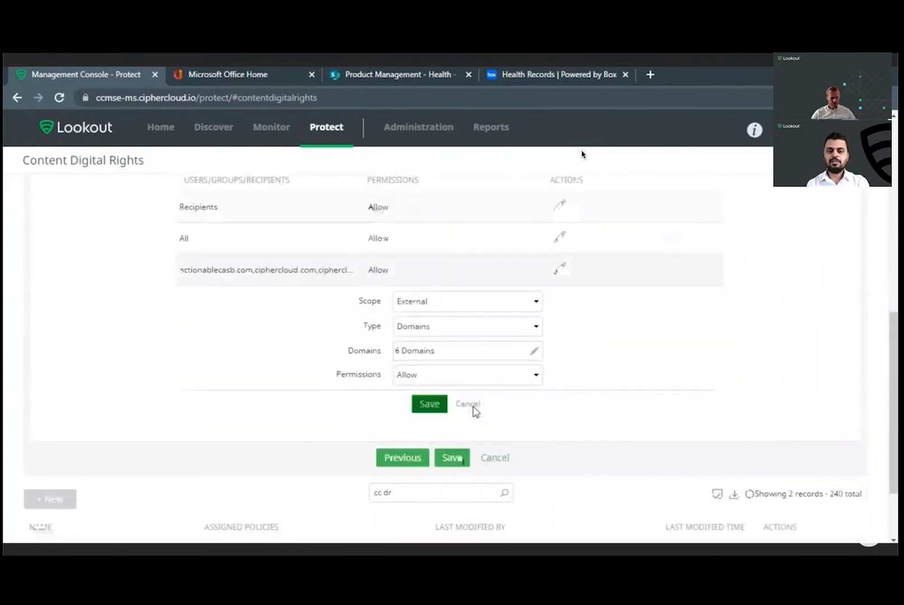
{"action": "left_click", "coordinate": [472, 408]}
{"action": "scroll", "coordinate": [479, 298], "scroll_direction": "up", "scroll_amount": 2}
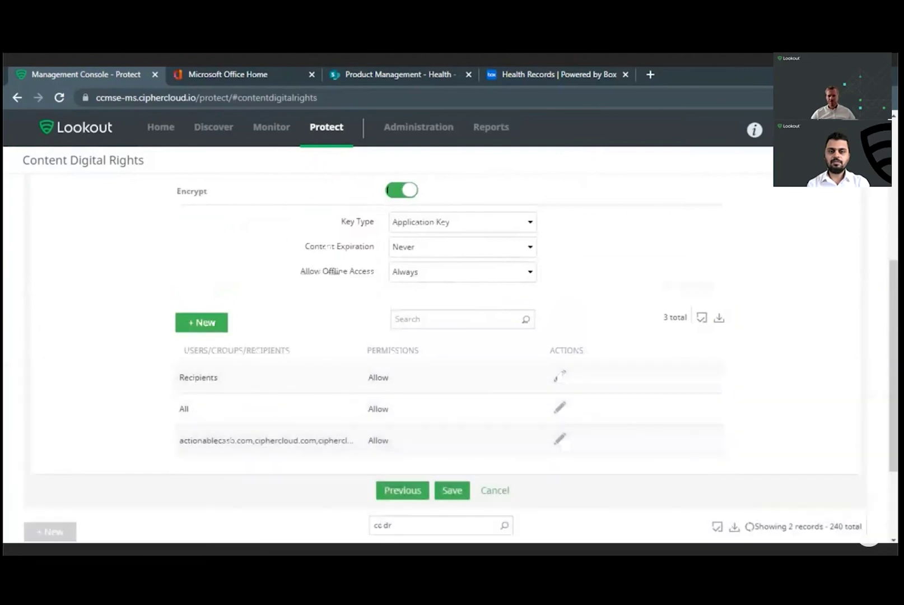
Step: Start a new Outlook email addressed to the suggested colleague
{"action": "key", "text": "alt+Tab"}
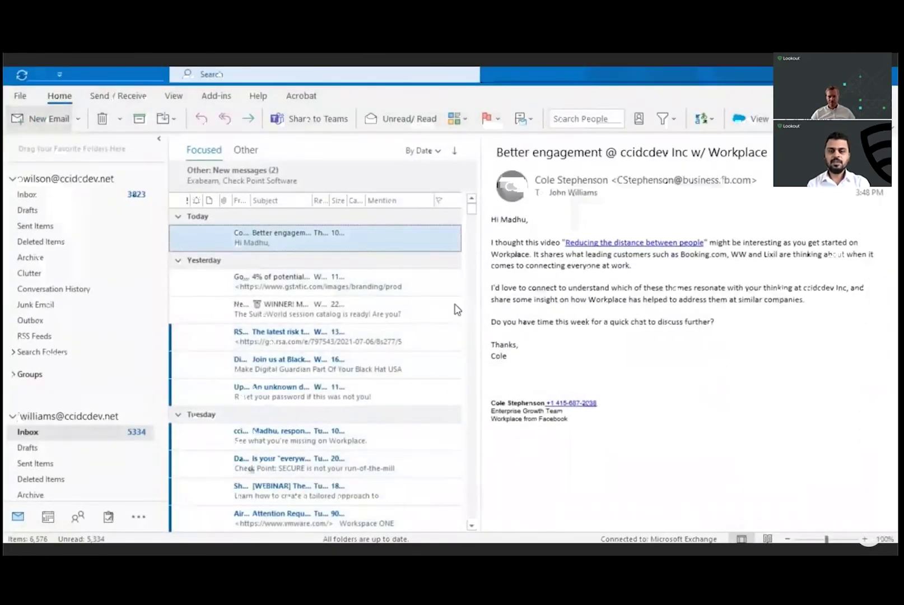
{"action": "key", "text": "ctrl+n"}
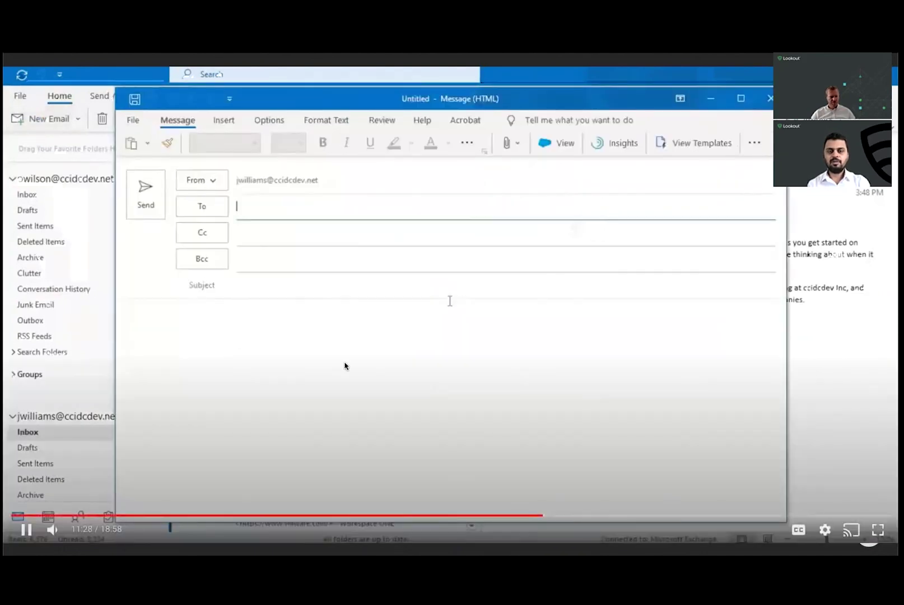
{"action": "left_click", "coordinate": [355, 210]}
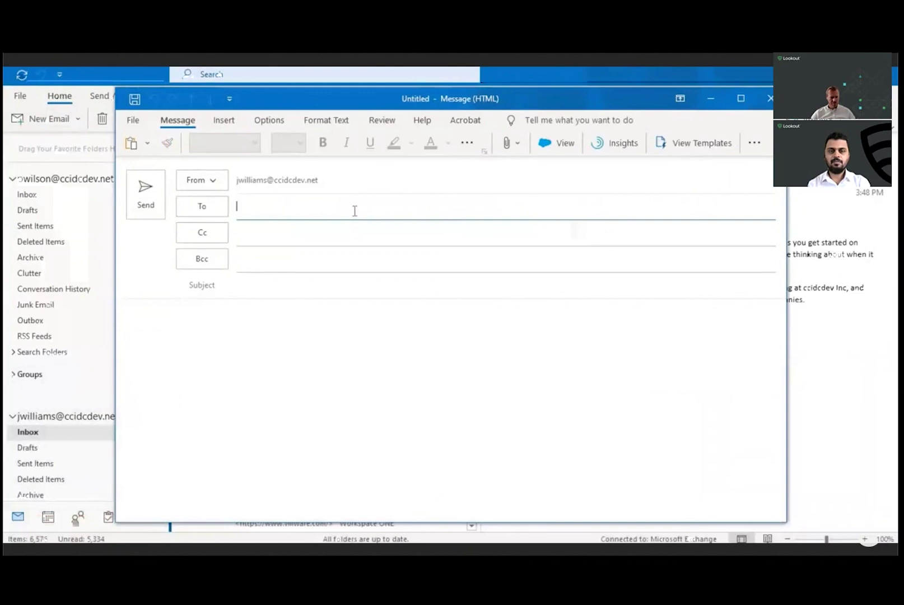
{"action": "type", "text": "pwi"}
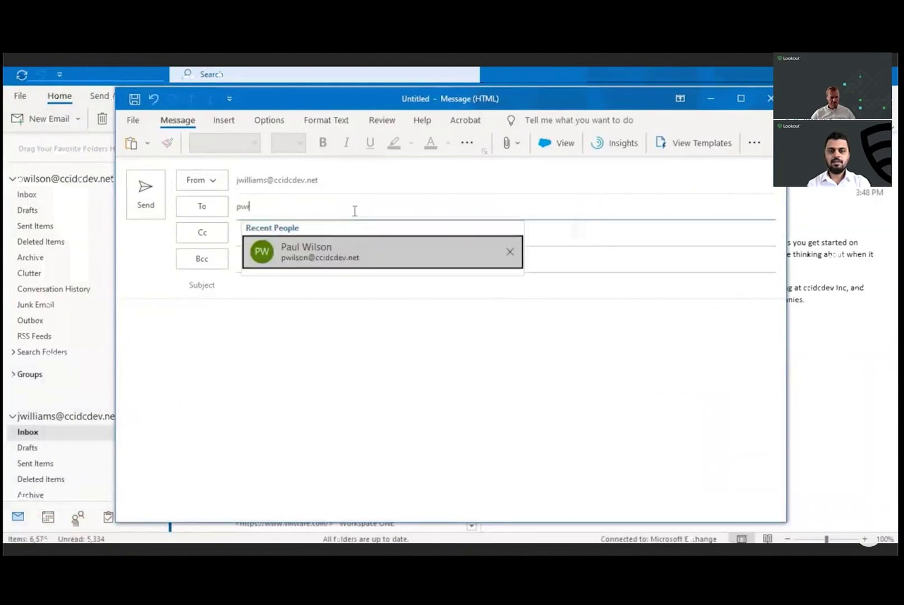
{"action": "left_click", "coordinate": [347, 250]}
Step: Add two suggested Cc recipients and enter the subject 'Medical record copy'
{"action": "left_click", "coordinate": [348, 238]}
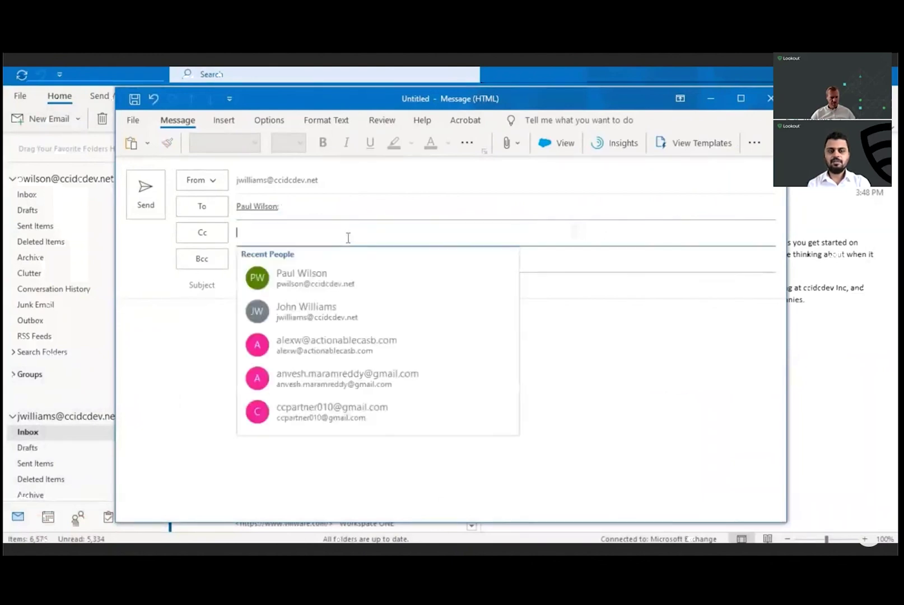
{"action": "type", "text": "ale"}
{"action": "left_click", "coordinate": [346, 274]}
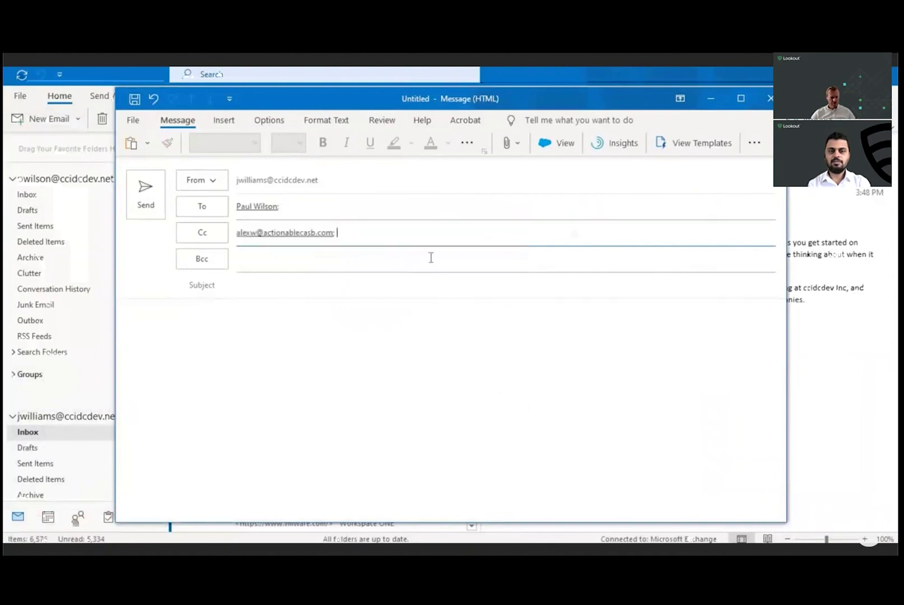
{"action": "type", "text": "ccpa"}
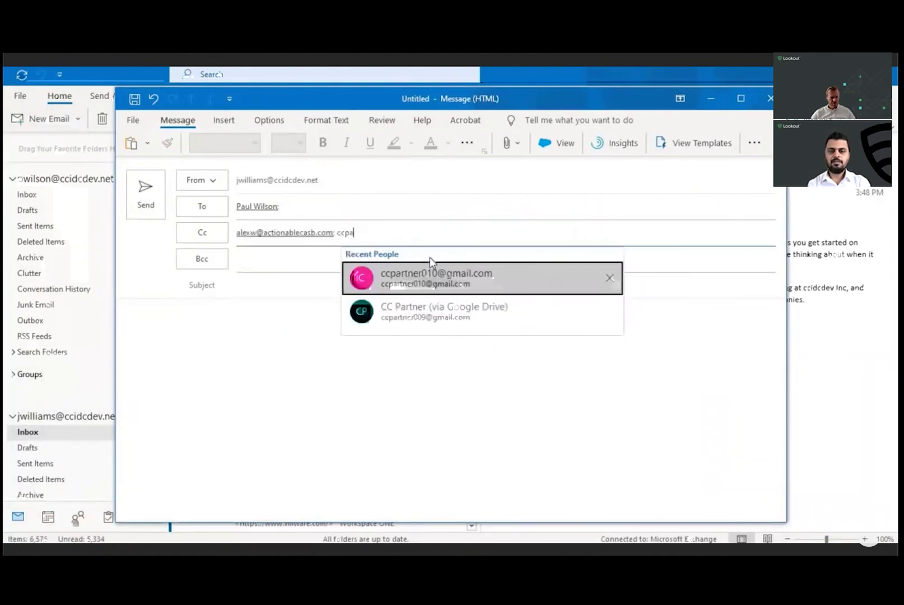
{"action": "left_click", "coordinate": [427, 274]}
{"action": "left_click", "coordinate": [294, 283]}
{"action": "type", "text": "Medical record copy"}
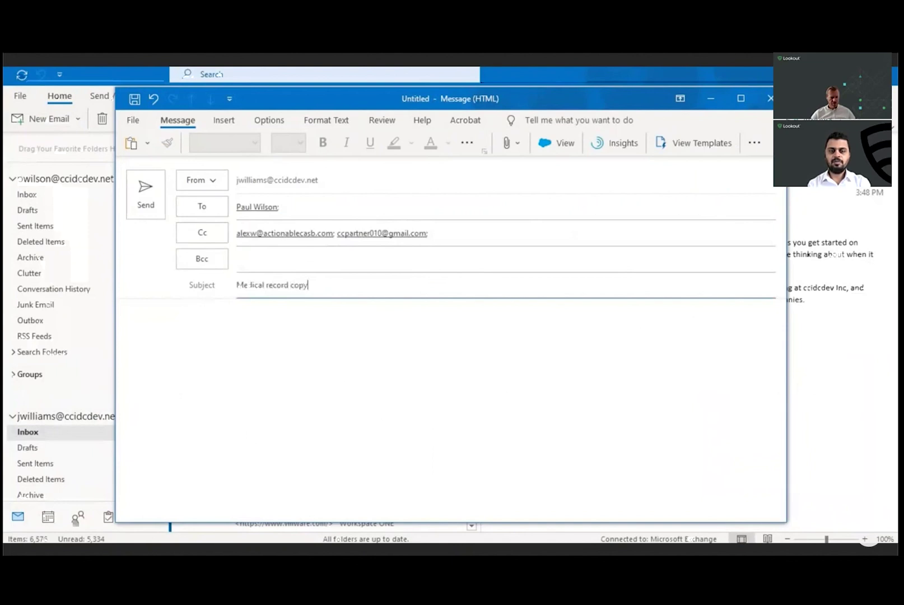
{"action": "key", "text": "alt+Tab"}
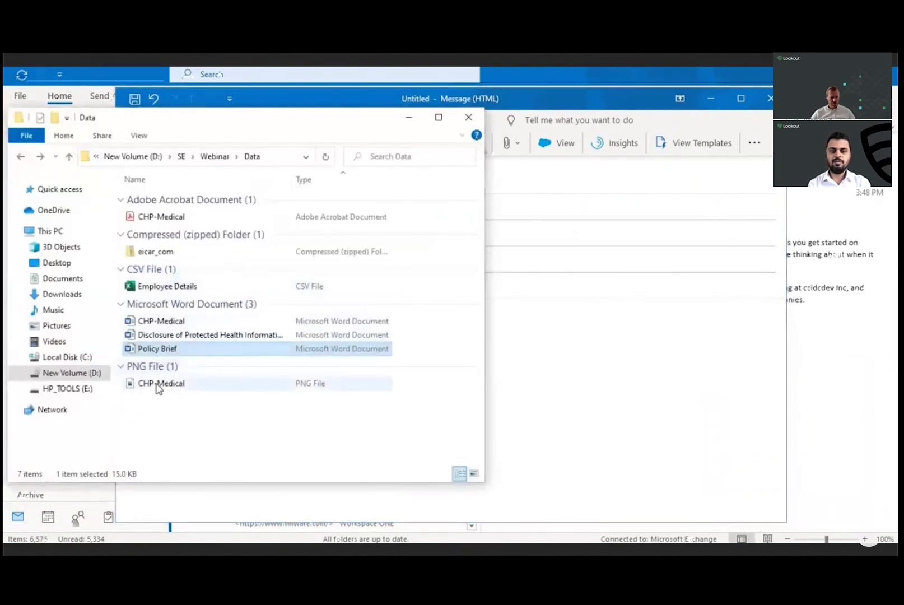
Step: Attach CHP-Medical.PNG to the 'Medical record copy' email and send it
{"action": "left_click", "coordinate": [159, 384]}
{"action": "left_click_drag", "start_coordinate": [161, 383], "coordinate": [571, 385]}
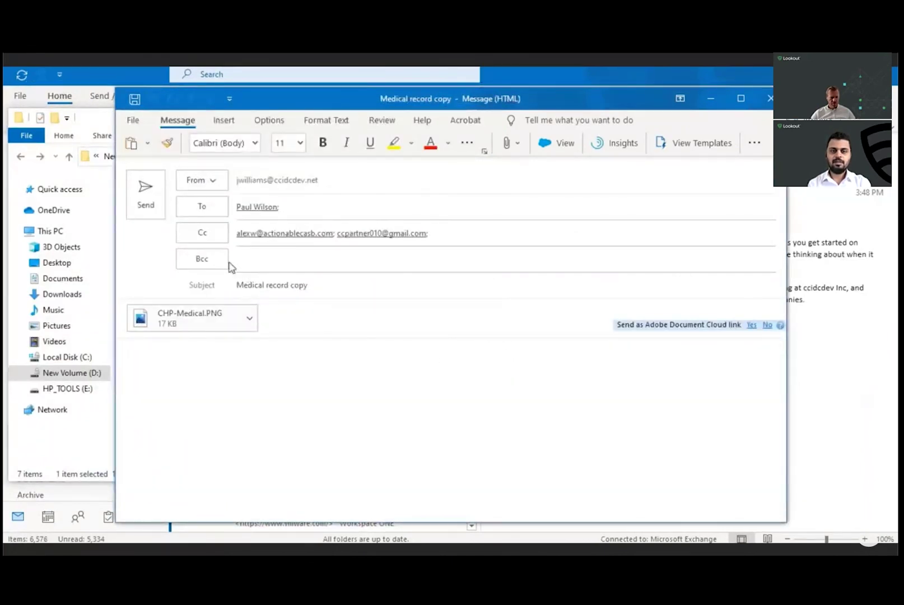
{"action": "left_click", "coordinate": [145, 200]}
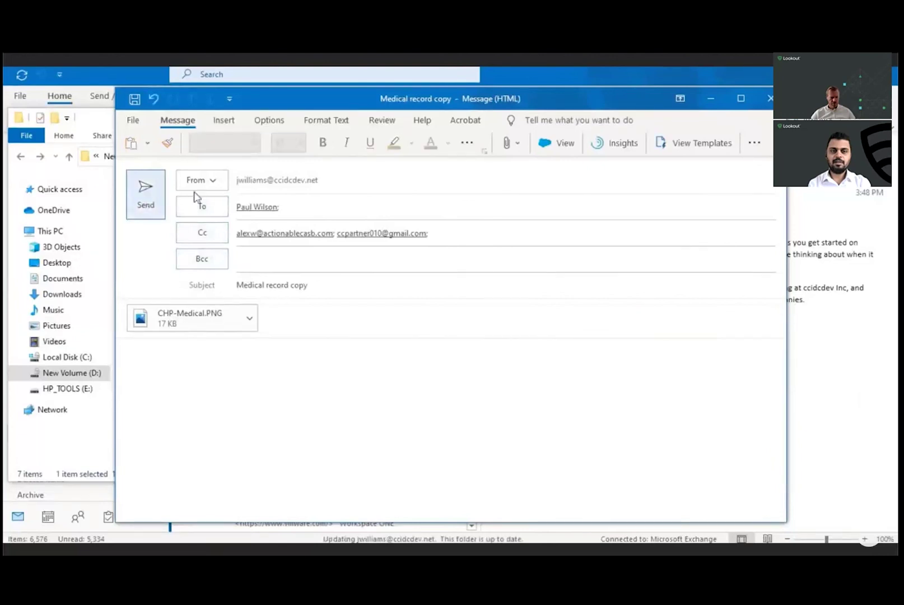
{"action": "left_click", "coordinate": [410, 118]}
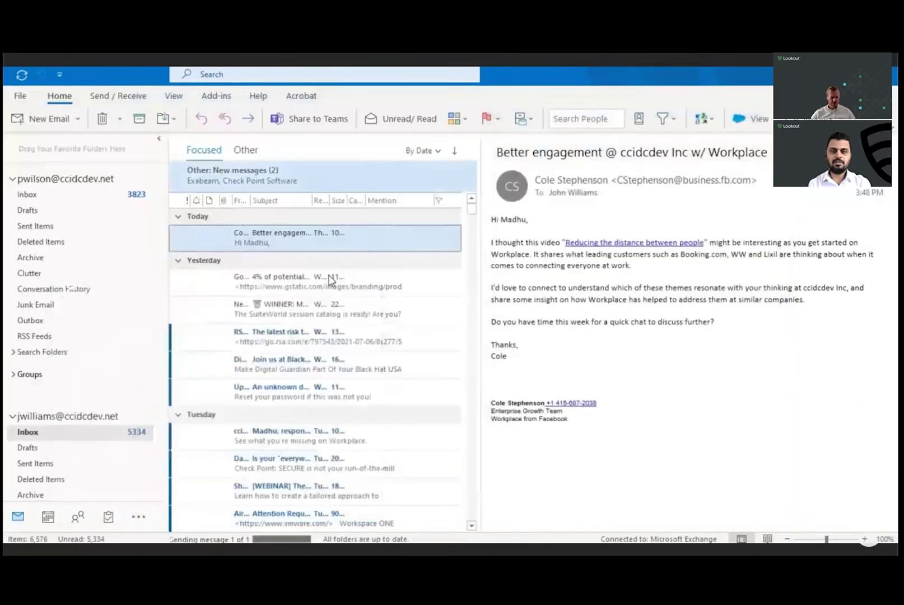
Step: View the received 'Medical record copy' email in the second inbox, then return to Lookout
{"action": "left_click", "coordinate": [77, 196]}
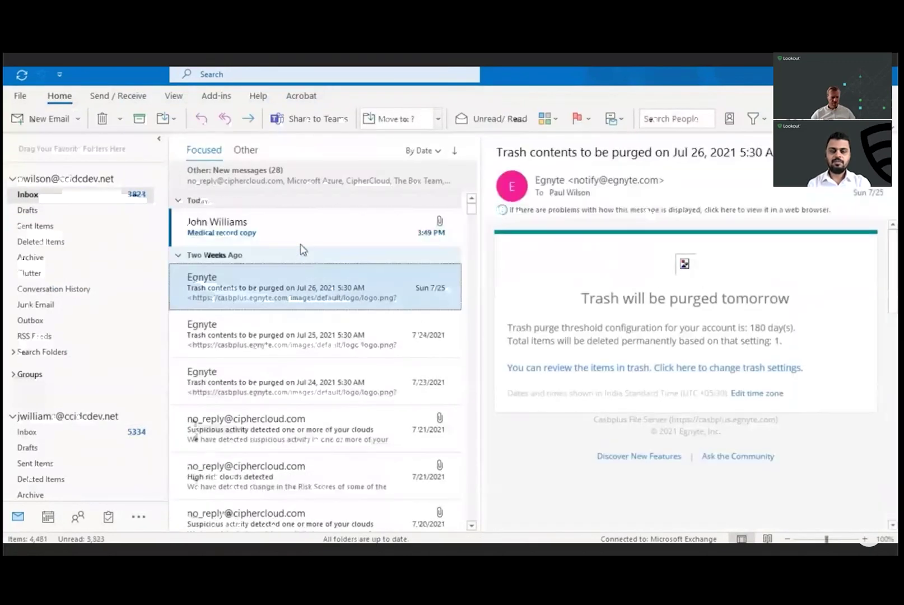
{"action": "left_click", "coordinate": [303, 240]}
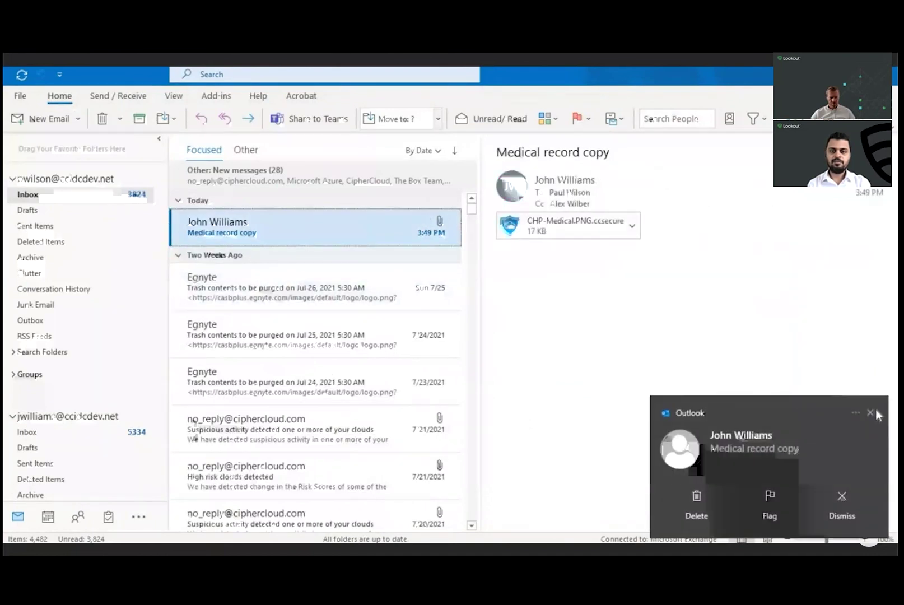
{"action": "left_click", "coordinate": [871, 412]}
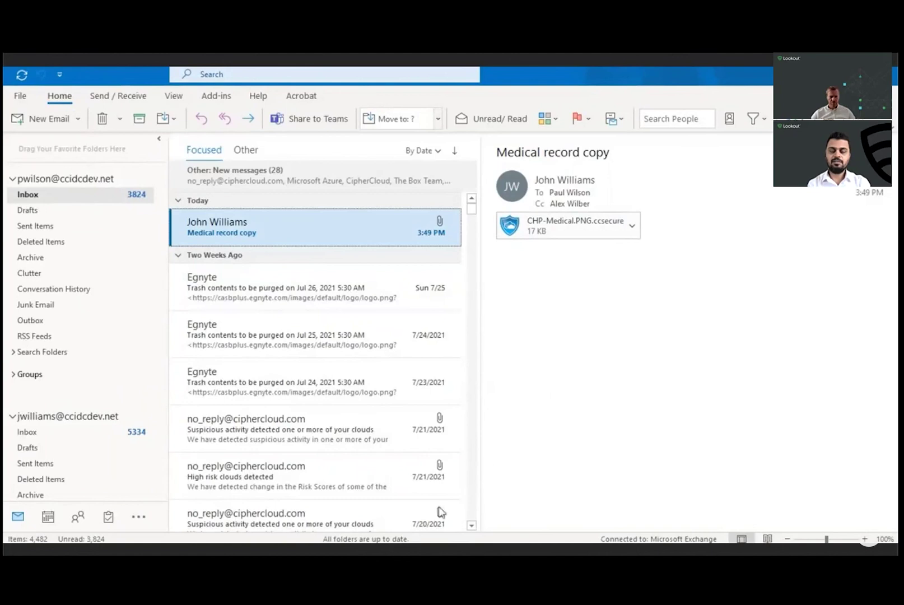
{"action": "key", "text": "alt+Tab"}
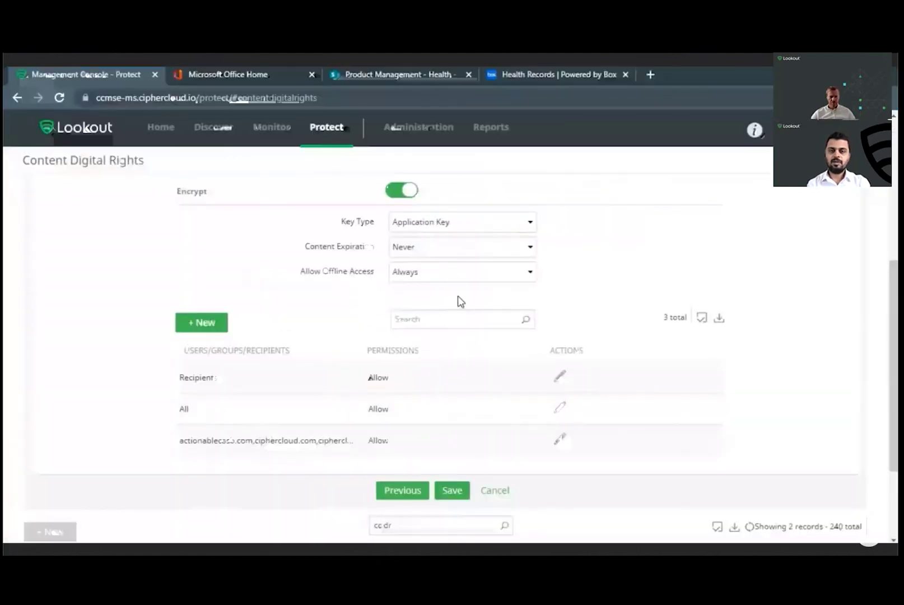
Step: Upload CHP-Medical.docx from the Data folder into the SharePoint Health folder
{"action": "left_click", "coordinate": [387, 77]}
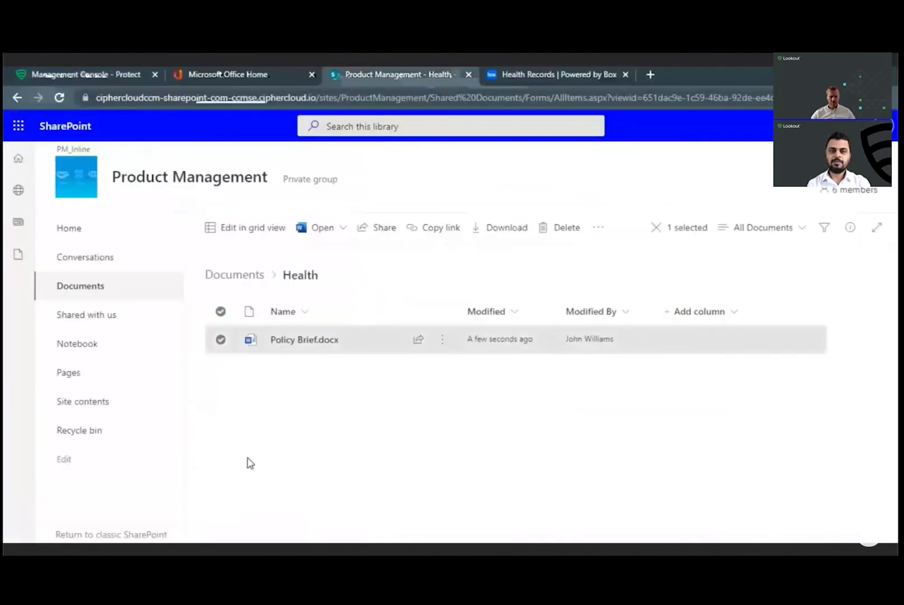
{"action": "key", "text": "alt+Tab"}
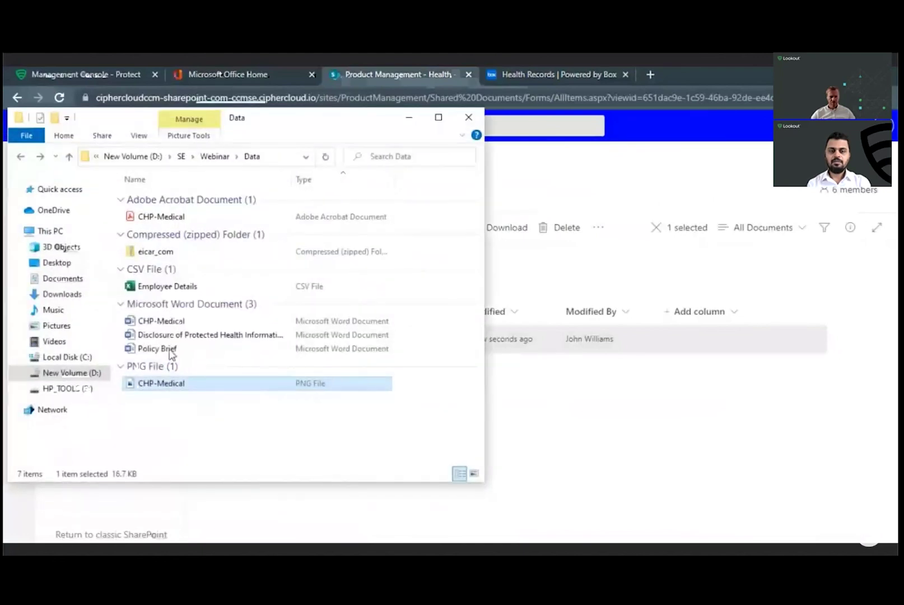
{"action": "left_click", "coordinate": [168, 321]}
{"action": "left_click_drag", "start_coordinate": [183, 321], "coordinate": [479, 417]}
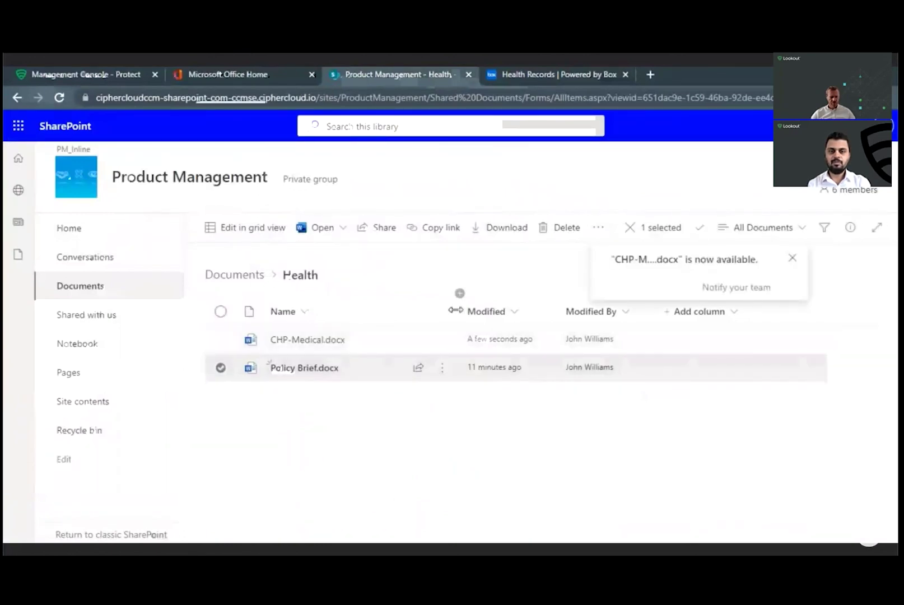
Step: Share CHP-Medical.docx with a Specific people link sent to two external recipients
{"action": "left_click", "coordinate": [444, 341]}
{"action": "left_click", "coordinate": [491, 224]}
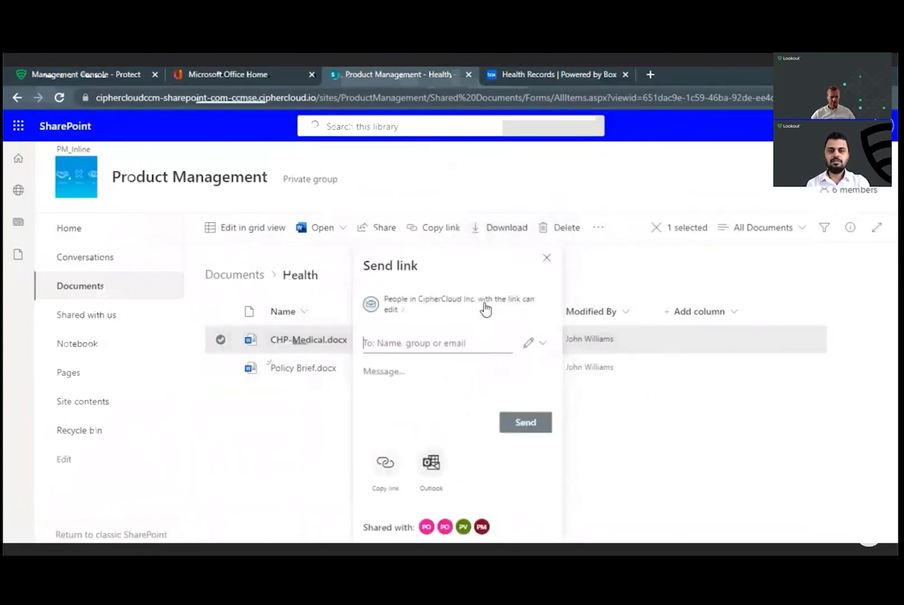
{"action": "left_click", "coordinate": [485, 308]}
{"action": "left_click", "coordinate": [424, 408]}
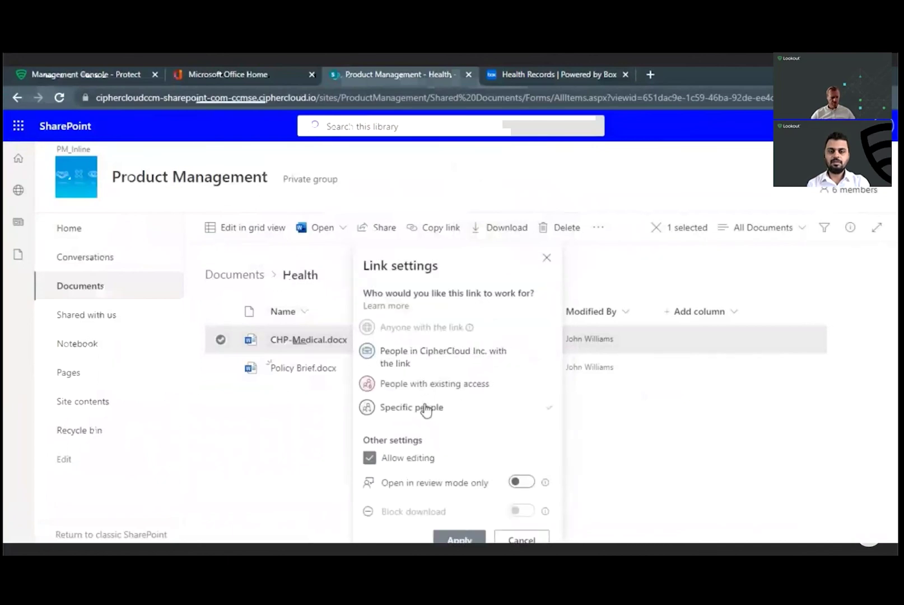
{"action": "left_click", "coordinate": [458, 536]}
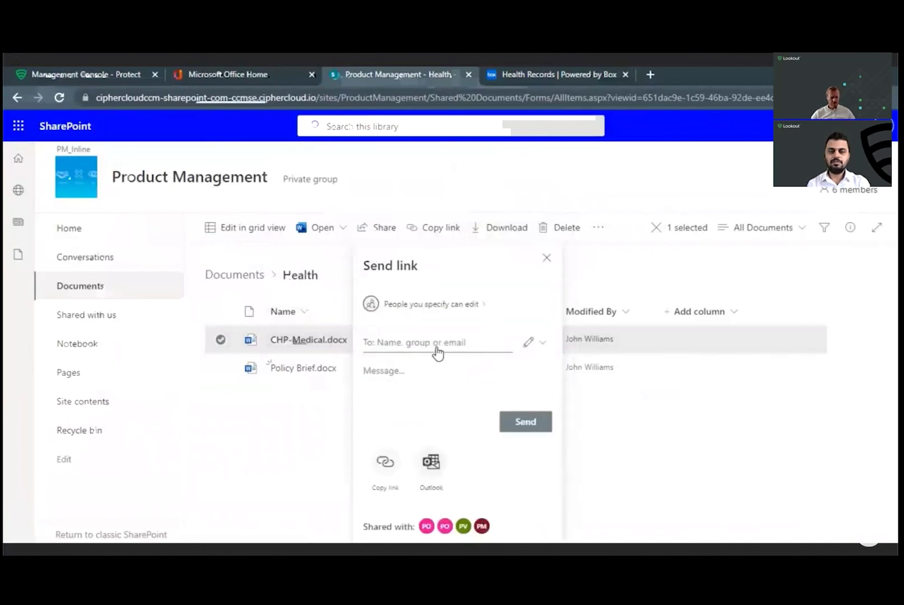
{"action": "type", "text": "alex"}
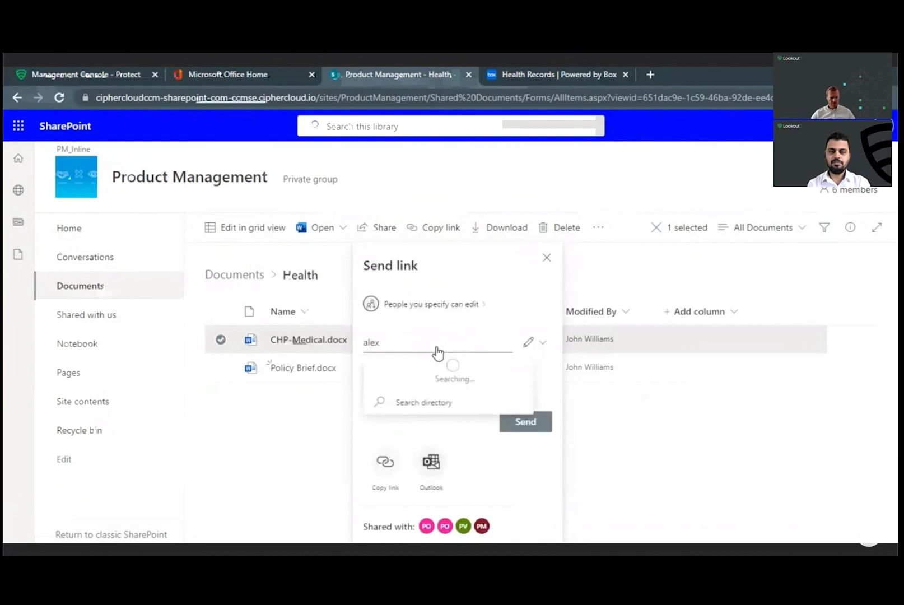
{"action": "left_click", "coordinate": [438, 376]}
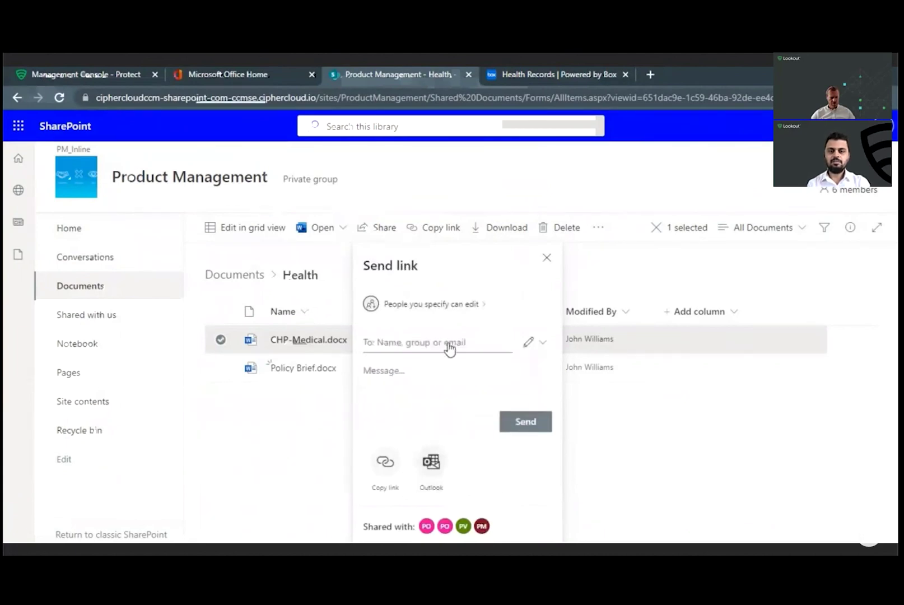
{"action": "type", "text": "anvesh"}
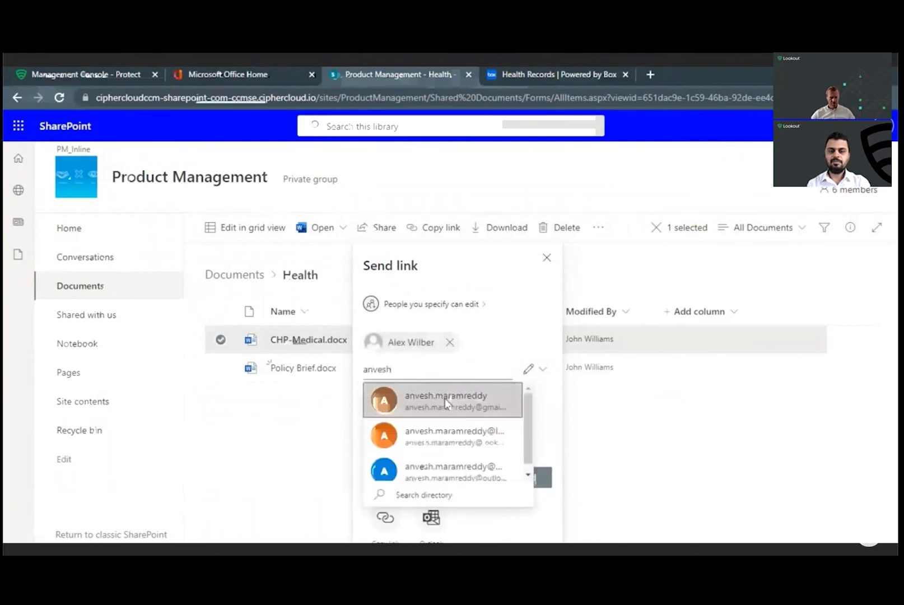
{"action": "left_click", "coordinate": [446, 401]}
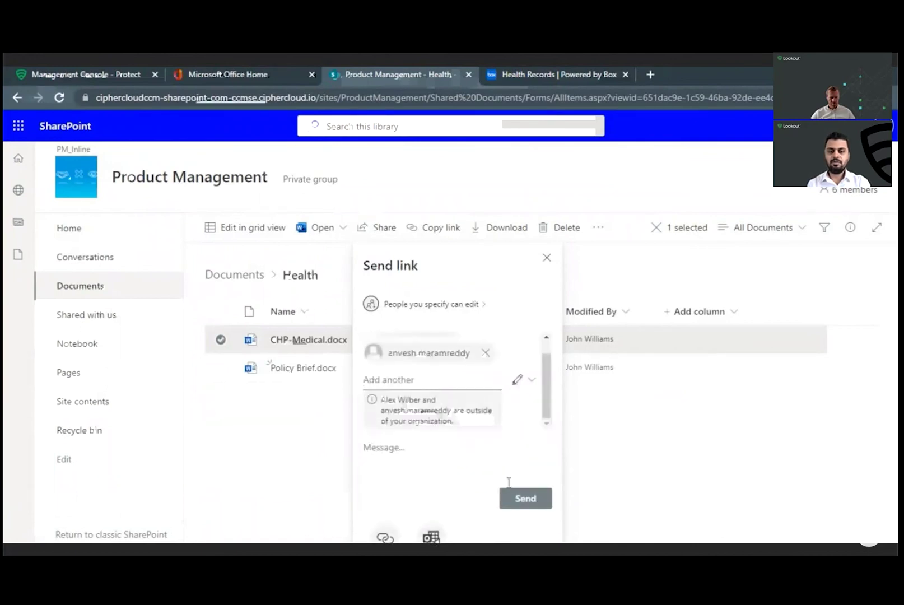
{"action": "left_click", "coordinate": [526, 498]}
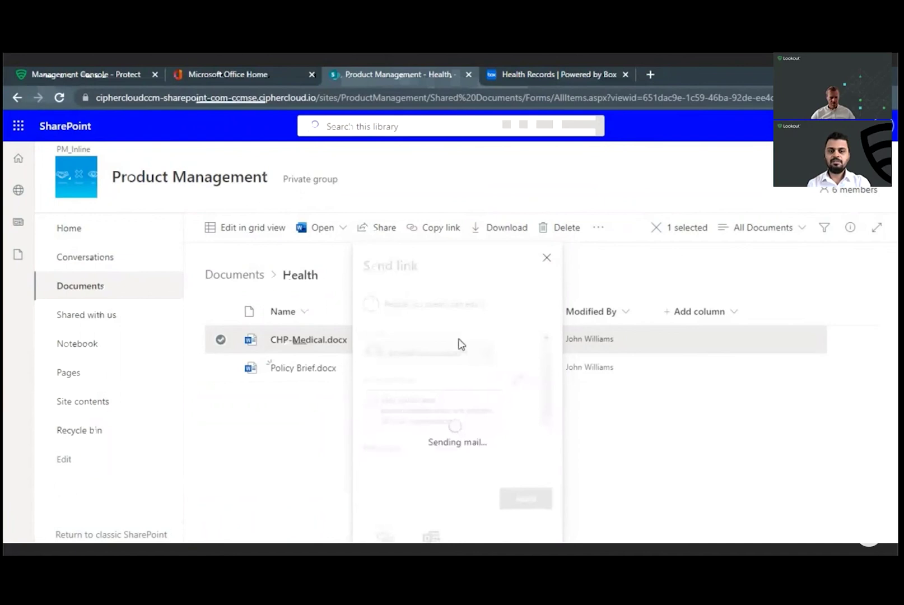
{"action": "mouse_move", "coordinate": [403, 338]}
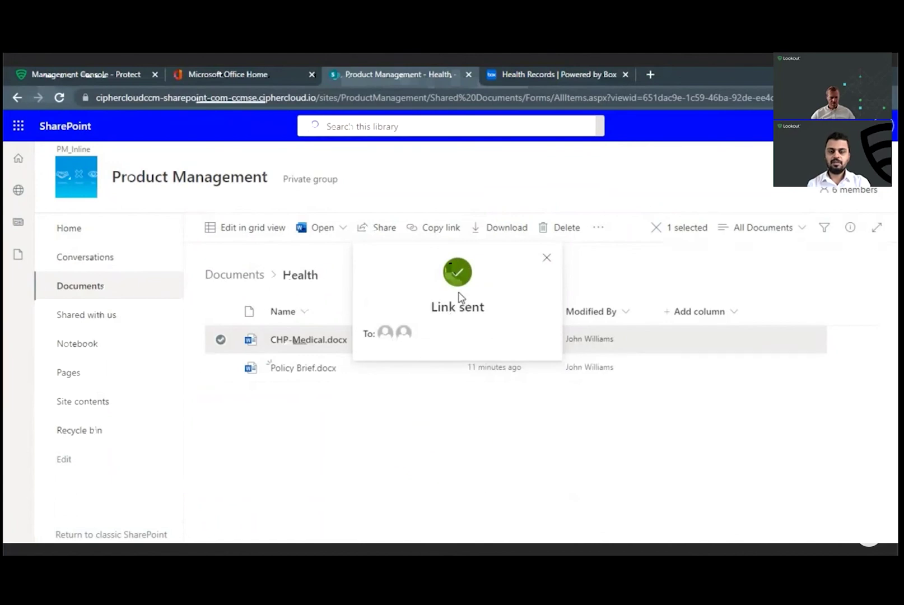
{"action": "left_click", "coordinate": [132, 75]}
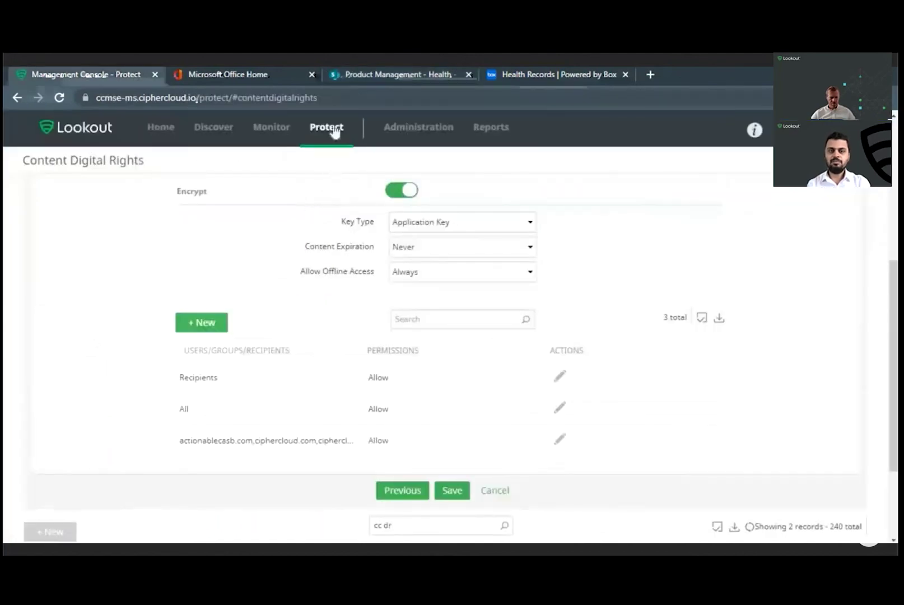
Step: Review the API Access Policy's whitelisted domains and its Allow & Log, Remove Collaborator action
{"action": "mouse_move", "coordinate": [335, 131]}
{"action": "left_click", "coordinate": [367, 213]}
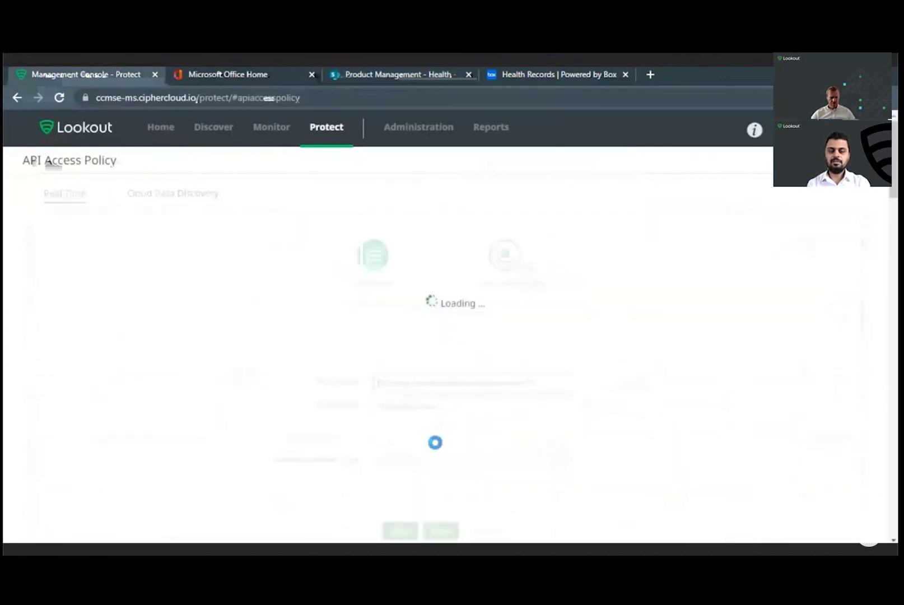
{"action": "left_click", "coordinate": [440, 467]}
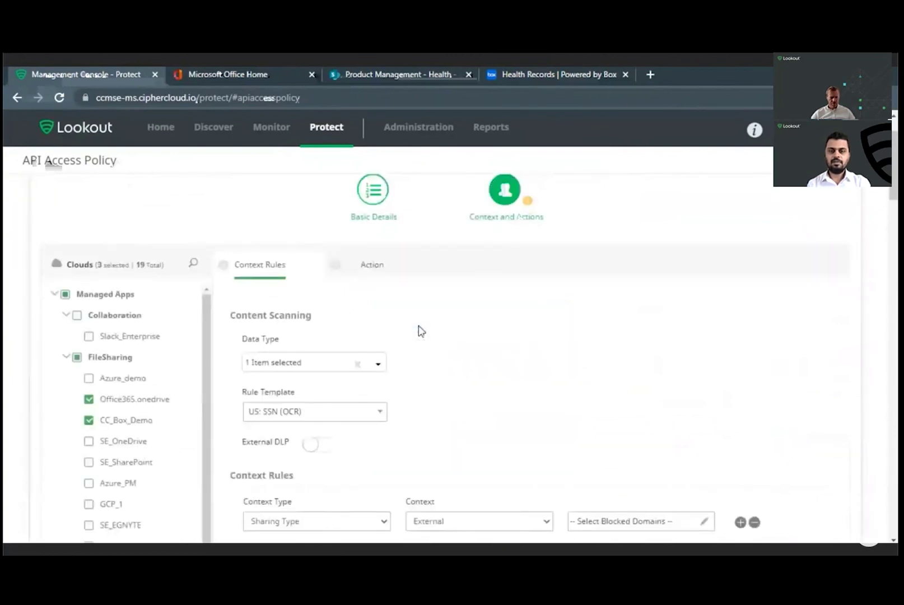
{"action": "scroll", "coordinate": [422, 331], "scroll_direction": "down", "scroll_amount": 4}
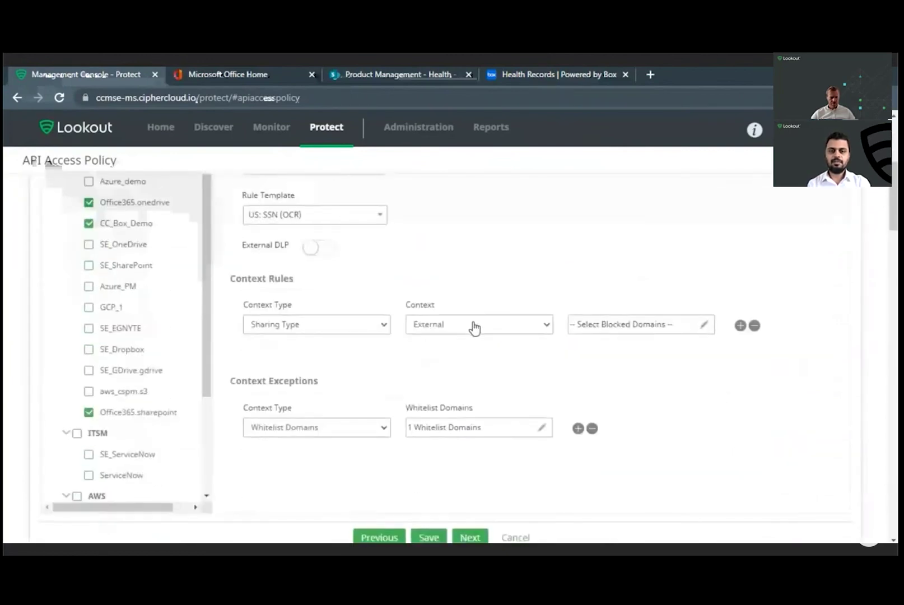
{"action": "scroll", "coordinate": [518, 390], "scroll_direction": "down", "scroll_amount": 1}
{"action": "left_click", "coordinate": [542, 364]}
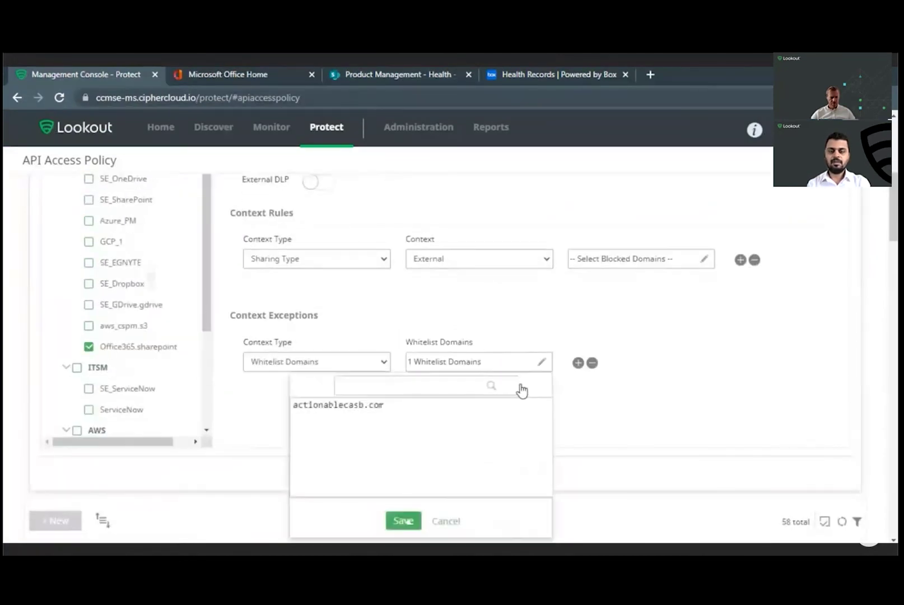
{"action": "left_click", "coordinate": [403, 521]}
{"action": "left_click", "coordinate": [468, 473]}
{"action": "scroll", "coordinate": [443, 376], "scroll_direction": "down", "scroll_amount": 2}
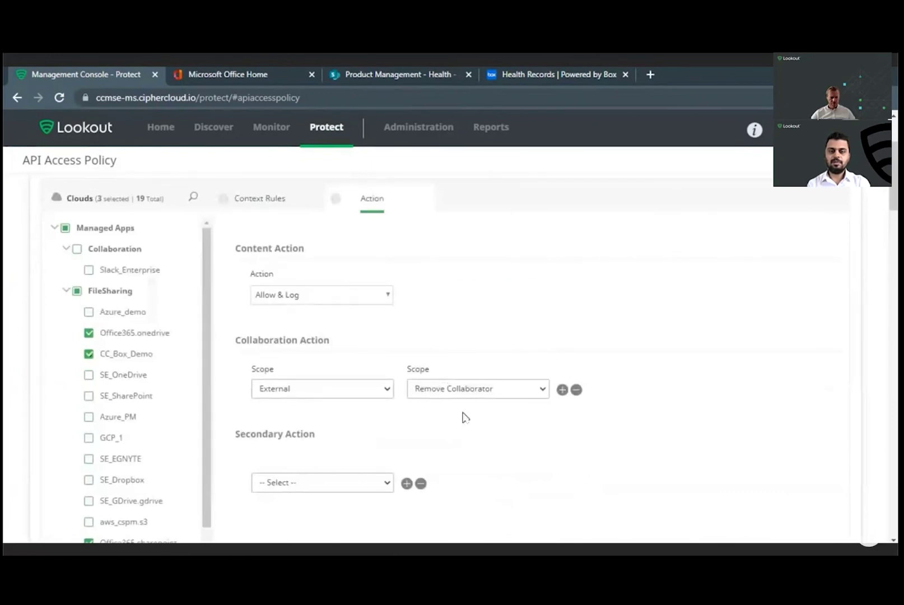
{"action": "left_click", "coordinate": [406, 78]}
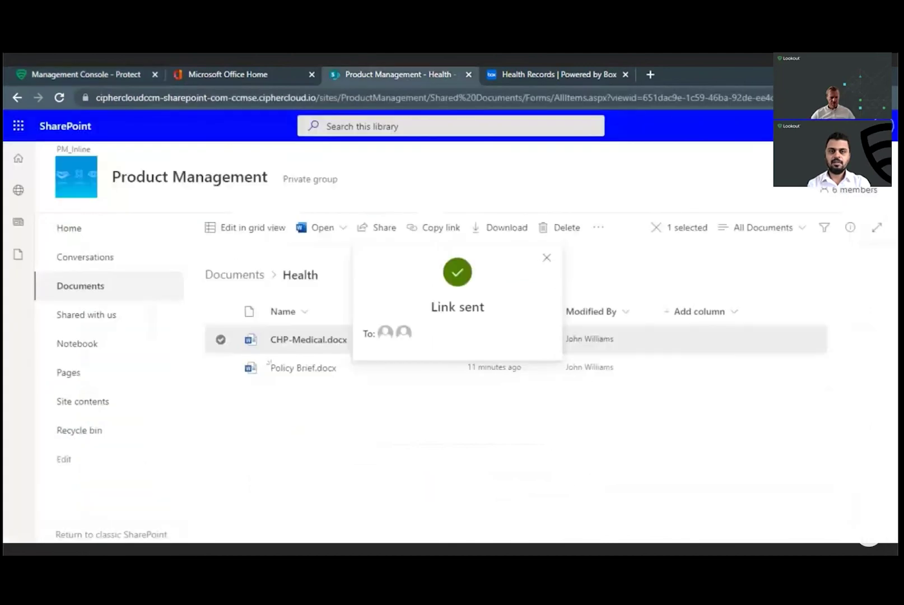
Step: Check Manage access on CHP-Medical.docx, then switch to the Box Health Records tab
{"action": "left_click", "coordinate": [545, 261]}
{"action": "left_click", "coordinate": [443, 340]}
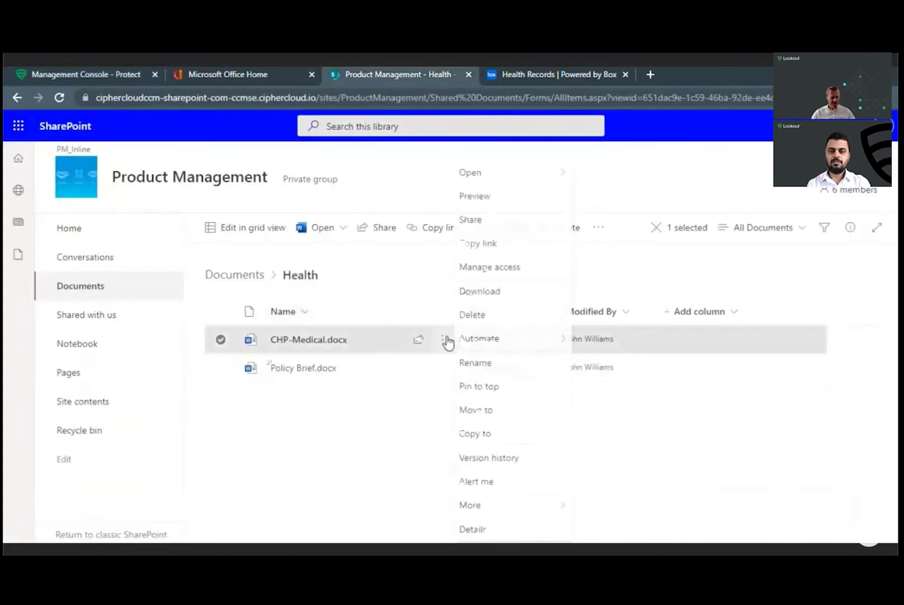
{"action": "left_click", "coordinate": [497, 271]}
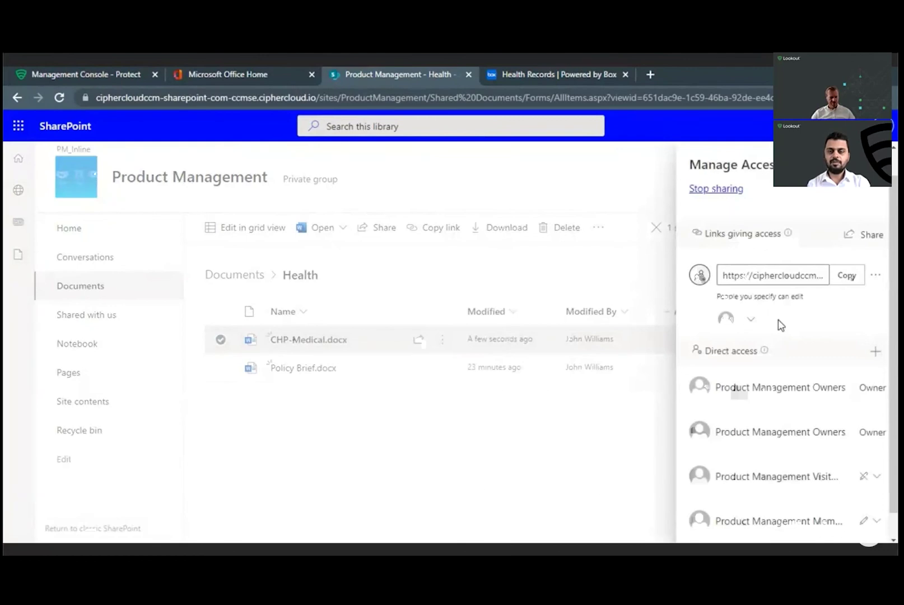
{"action": "left_click", "coordinate": [110, 76]}
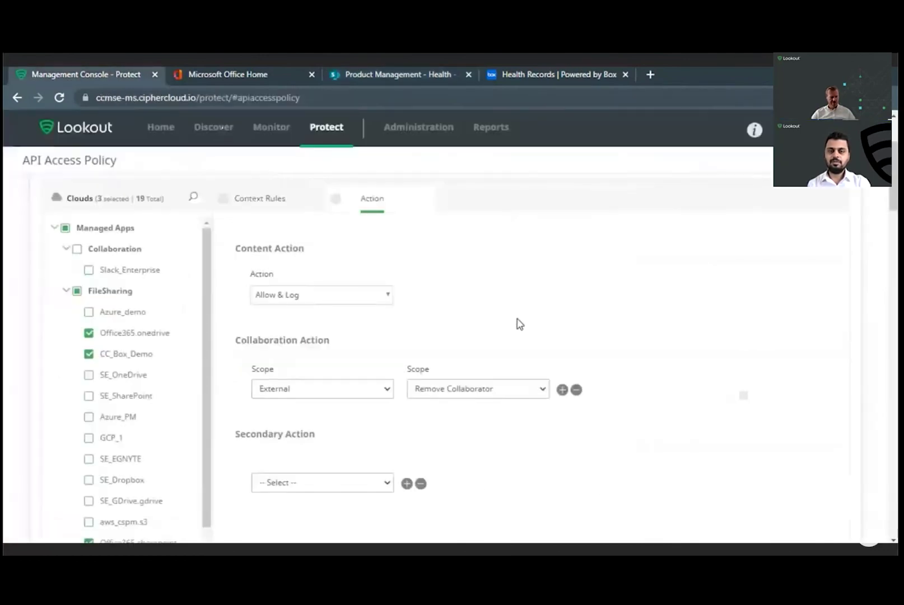
{"action": "left_click", "coordinate": [558, 79]}
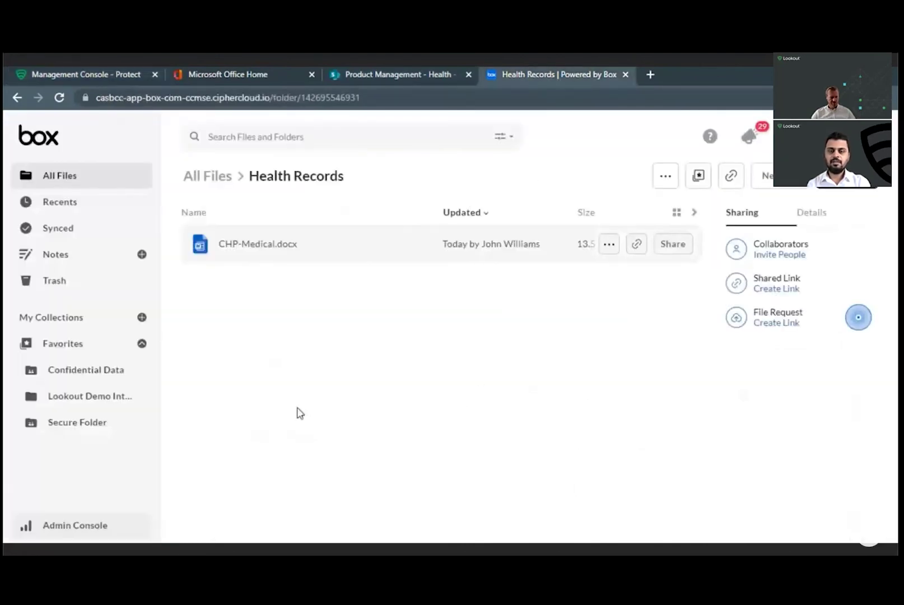
Step: Drag eicar_com.zip into Box Health Records and confirm the upload is denied as malware
{"action": "key", "text": "alt+Tab"}
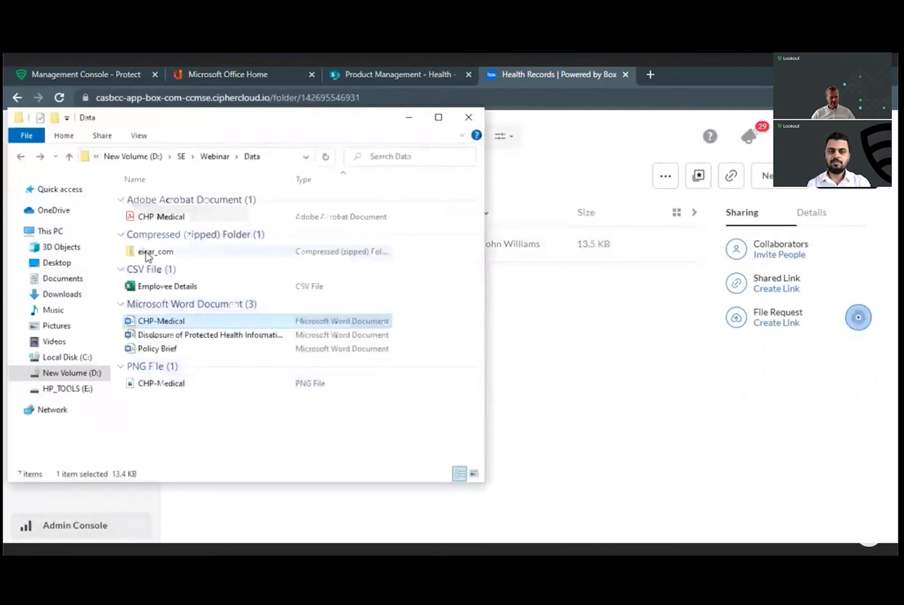
{"action": "left_click", "coordinate": [161, 253]}
{"action": "left_click_drag", "start_coordinate": [163, 257], "coordinate": [607, 380]}
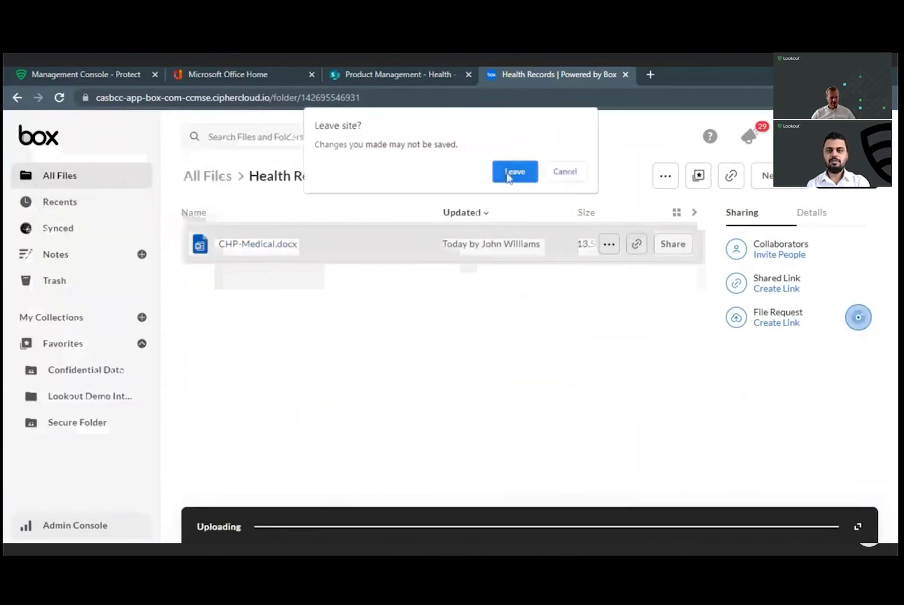
{"action": "left_click", "coordinate": [509, 173]}
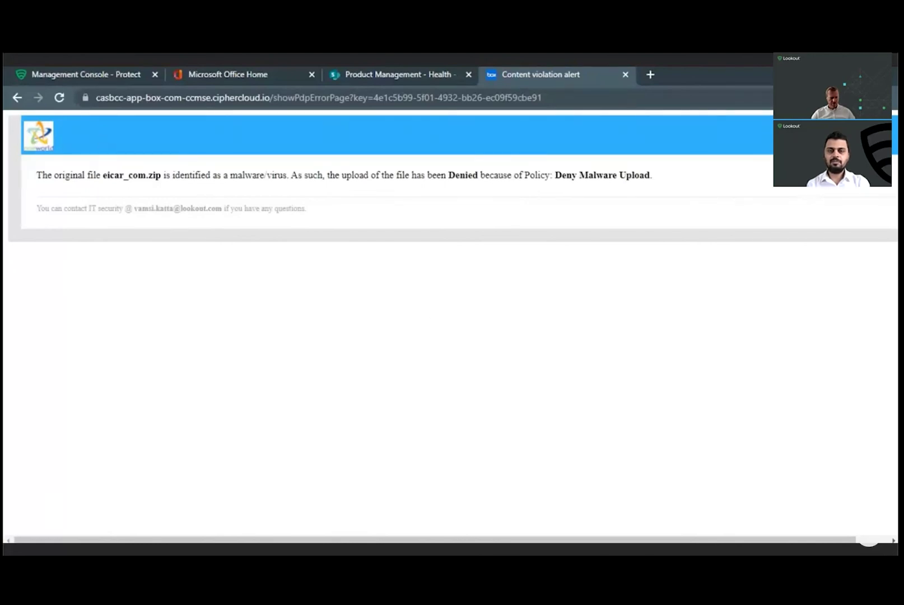
{"action": "left_click", "coordinate": [102, 75]}
{"action": "mouse_move", "coordinate": [424, 148]}
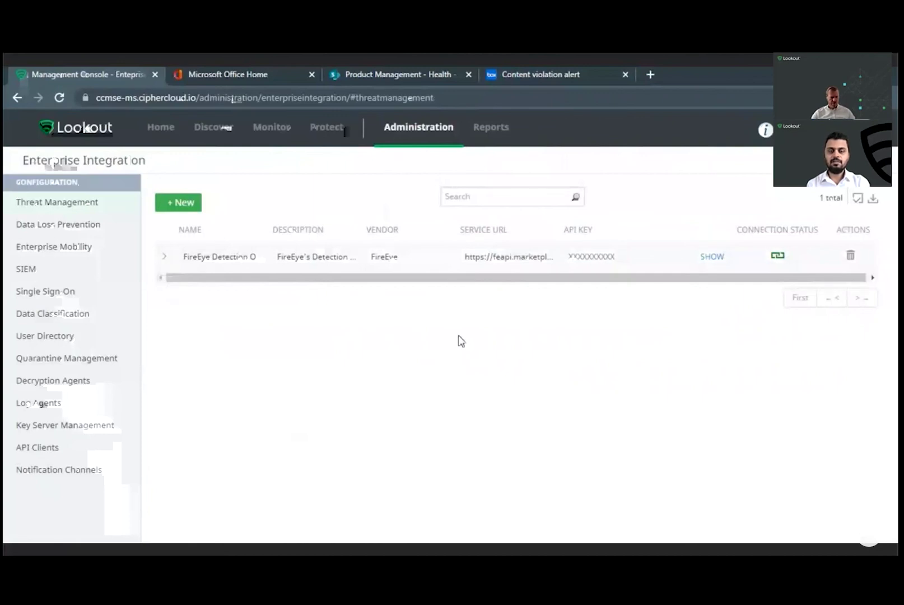
Step: On the Anomalous Activities map, zoom to the San Jose pin and view its login anomaly details
{"action": "mouse_move", "coordinate": [272, 128]}
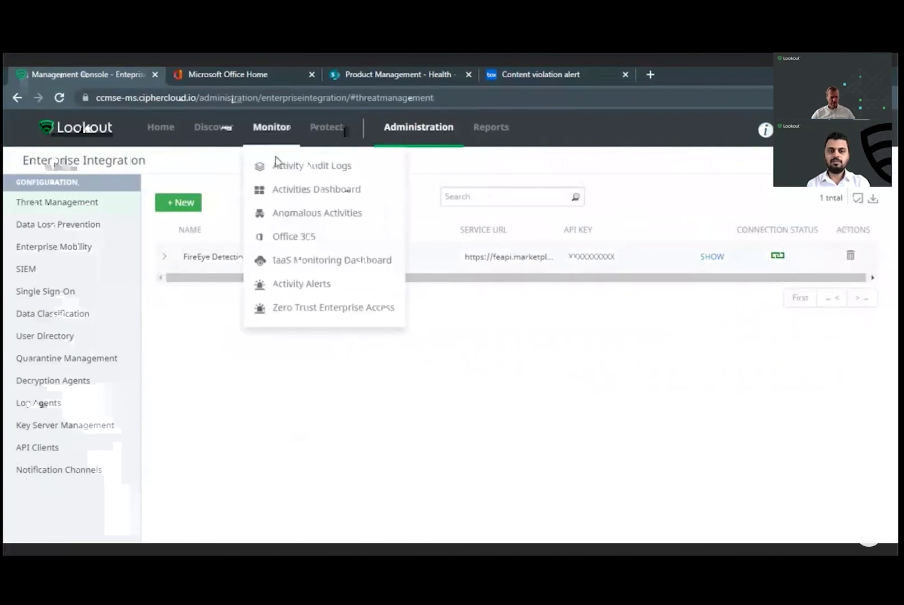
{"action": "left_click", "coordinate": [298, 213]}
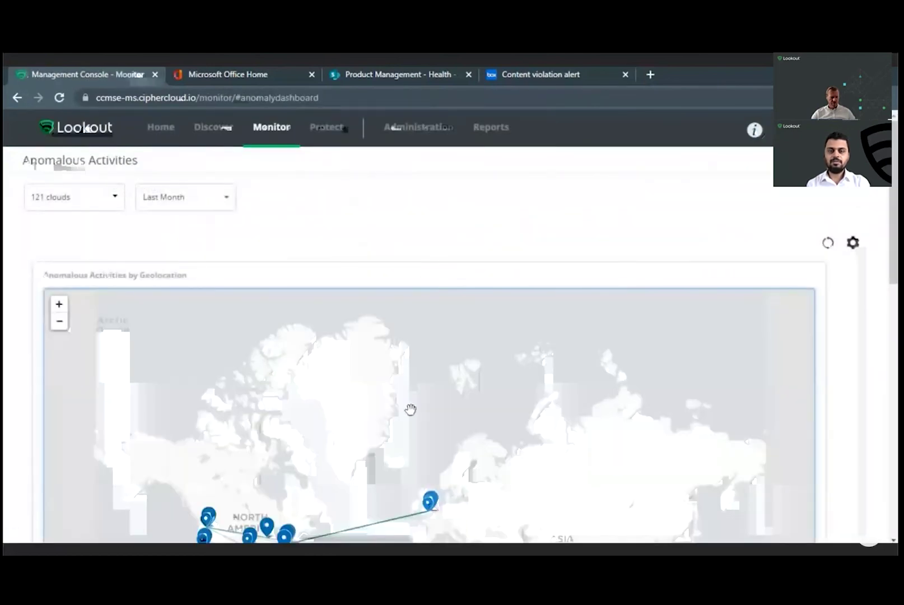
{"action": "scroll", "coordinate": [396, 455], "scroll_direction": "down", "scroll_amount": 3}
{"action": "left_click_drag", "start_coordinate": [335, 448], "coordinate": [264, 456]}
{"action": "scroll", "coordinate": [317, 468], "scroll_direction": "up", "scroll_amount": 1}
{"action": "scroll", "coordinate": [265, 456], "scroll_direction": "up", "scroll_amount": 2}
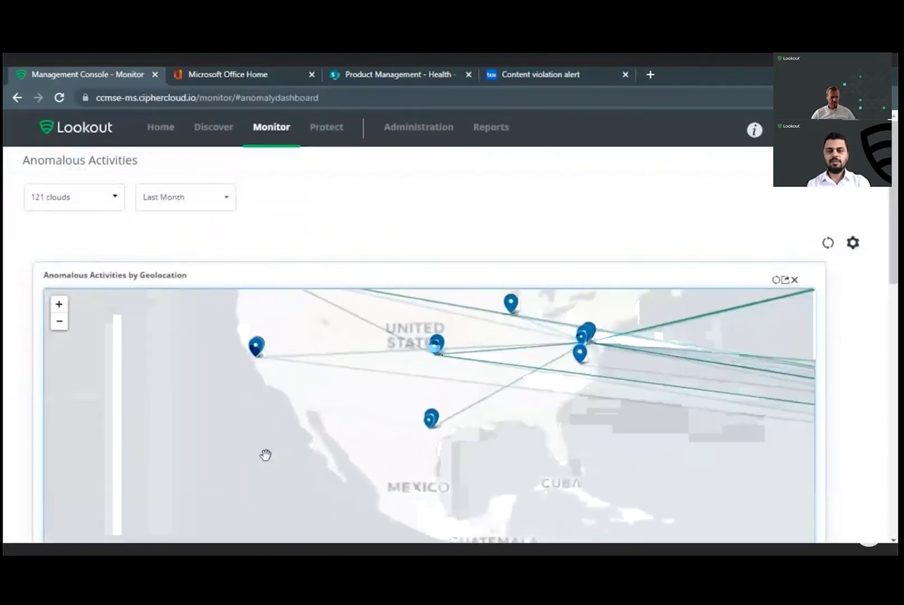
{"action": "scroll", "coordinate": [200, 481], "scroll_direction": "down", "scroll_amount": 2}
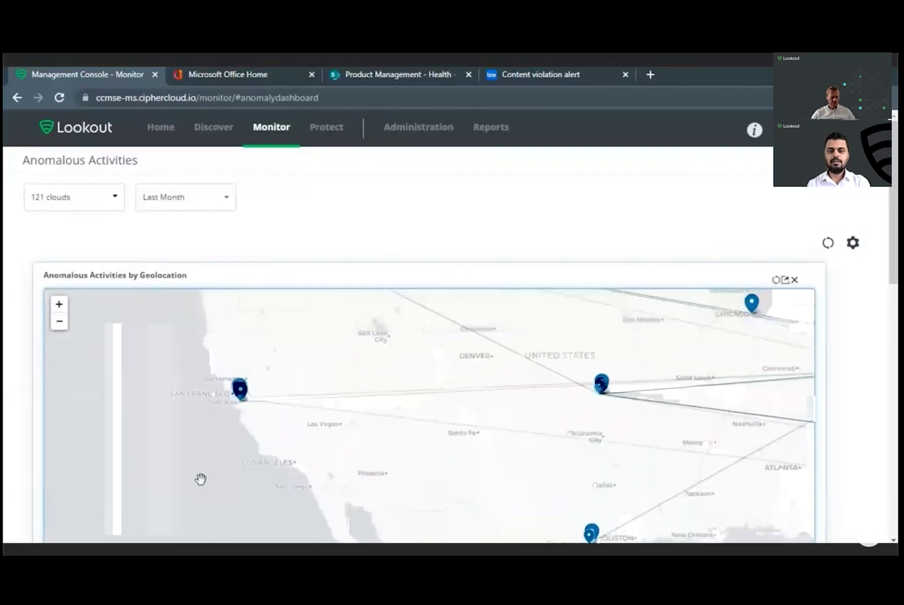
{"action": "scroll", "coordinate": [200, 480], "scroll_direction": "up", "scroll_amount": 1}
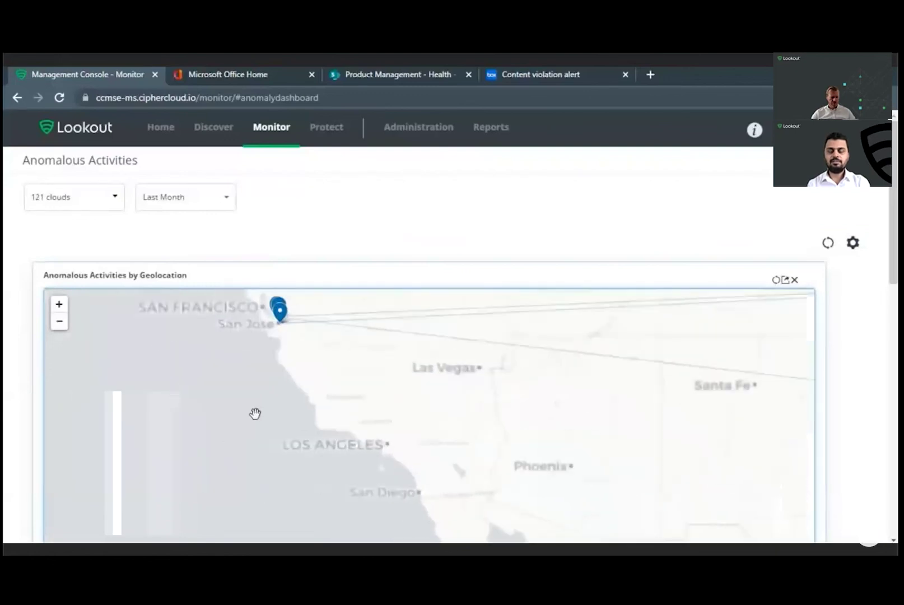
{"action": "left_click", "coordinate": [279, 310]}
{"action": "left_click", "coordinate": [298, 348]}
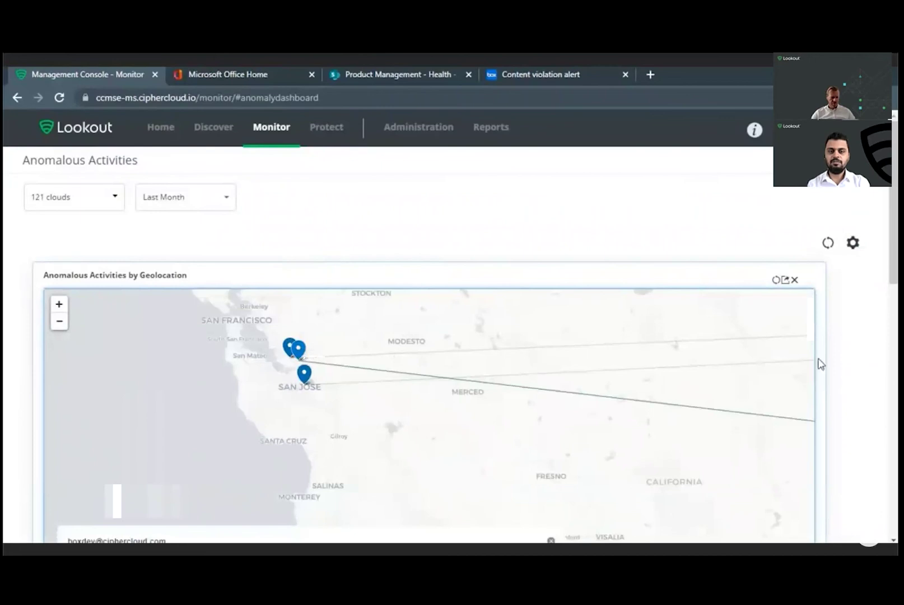
Step: Scroll through the anomaly charts, then go to Protect > User Risk Management
{"action": "scroll", "coordinate": [843, 364], "scroll_direction": "down", "scroll_amount": 3}
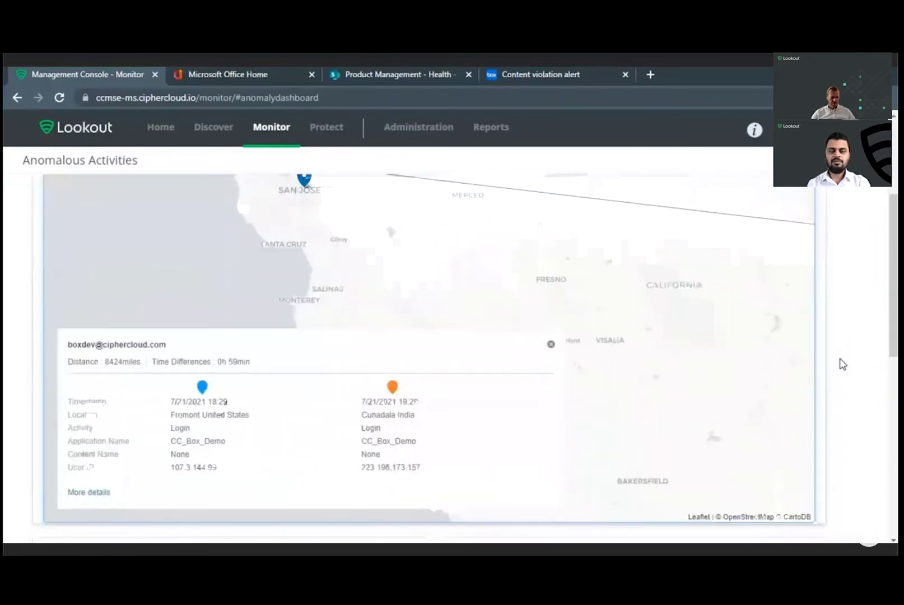
{"action": "scroll", "coordinate": [843, 365], "scroll_direction": "down", "scroll_amount": 1}
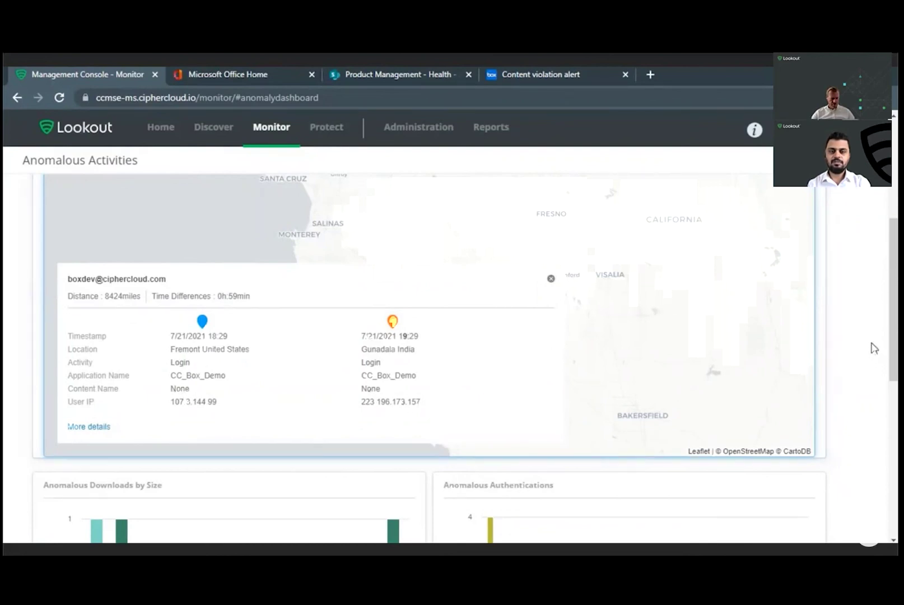
{"action": "scroll", "coordinate": [873, 347], "scroll_direction": "down", "scroll_amount": 3}
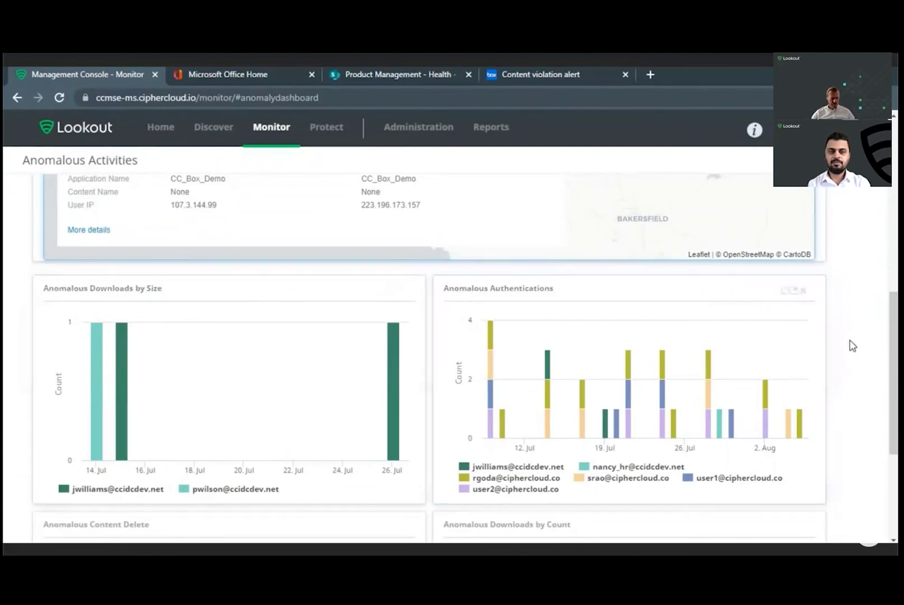
{"action": "scroll", "coordinate": [853, 345], "scroll_direction": "down", "scroll_amount": 4}
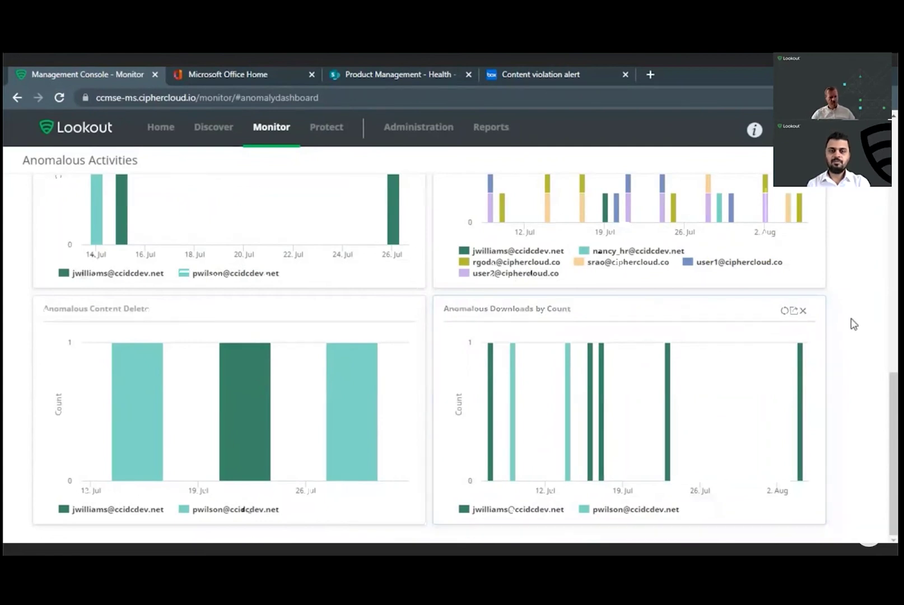
{"action": "scroll", "coordinate": [848, 325], "scroll_direction": "up", "scroll_amount": 10}
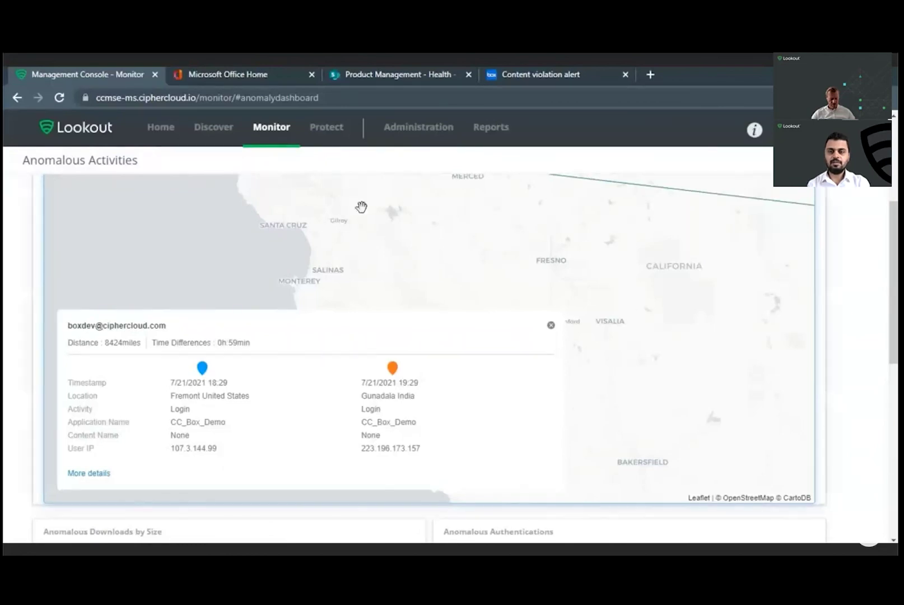
{"action": "mouse_move", "coordinate": [336, 138]}
{"action": "left_click", "coordinate": [542, 286]}
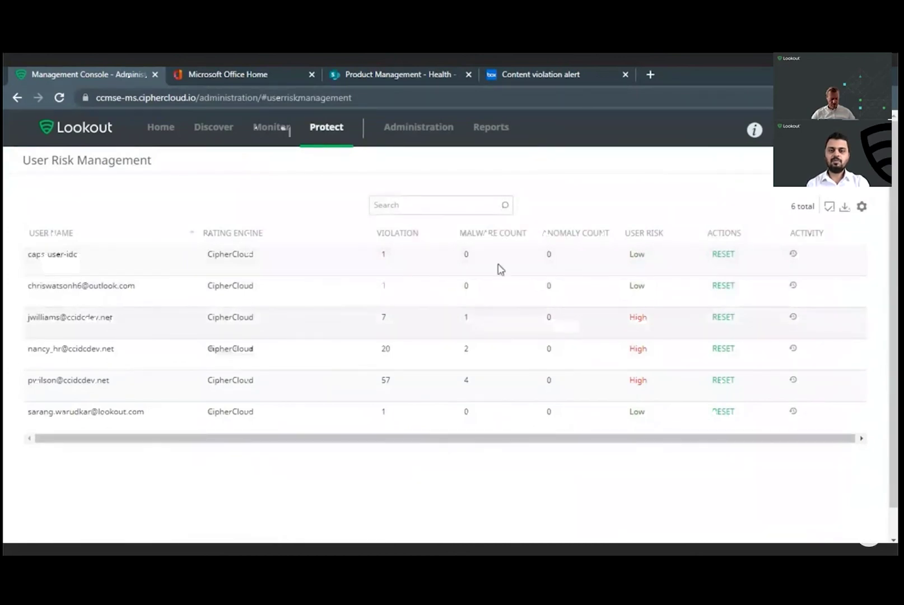
Step: Go to Administration > Insights Investigate and switch to Entity Insights
{"action": "left_click", "coordinate": [436, 139]}
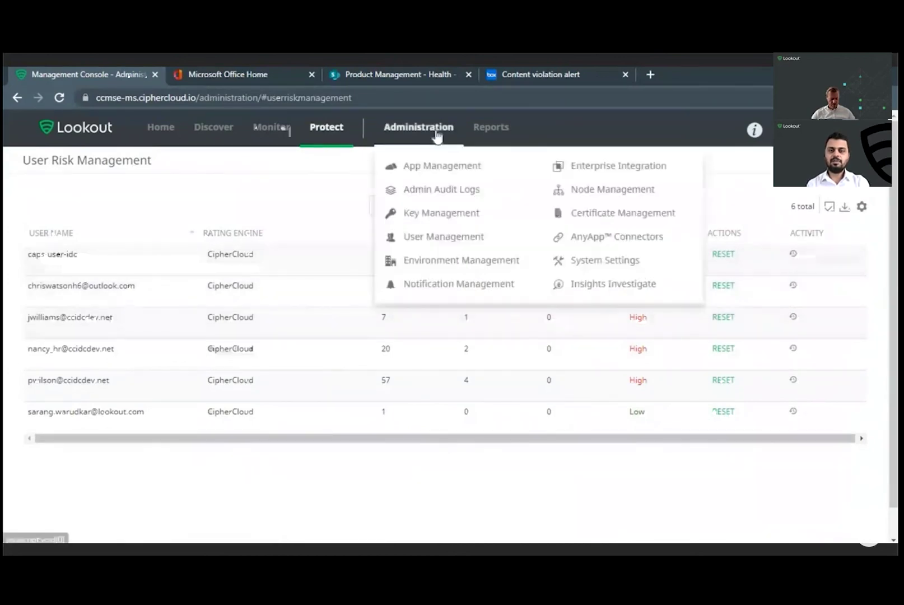
{"action": "left_click", "coordinate": [595, 294]}
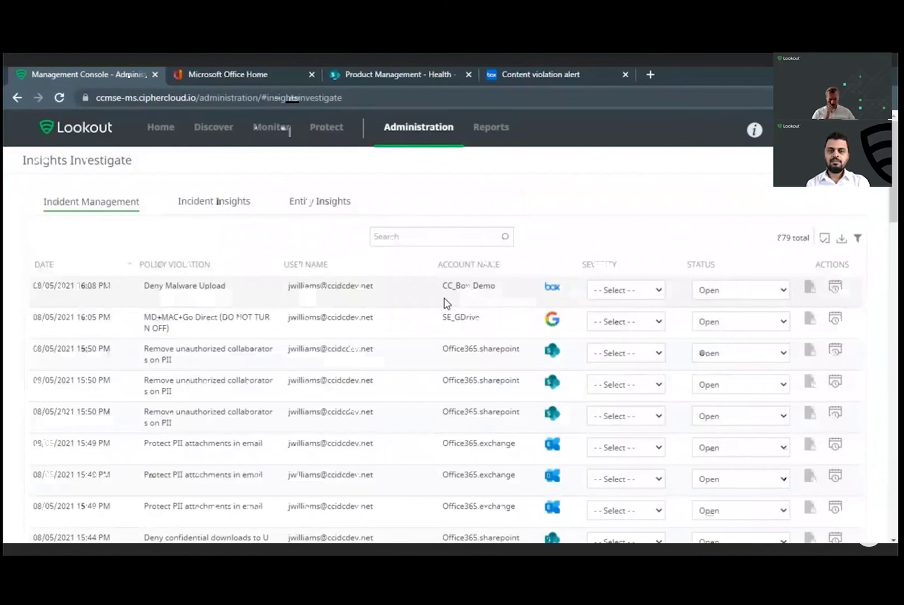
{"action": "scroll", "coordinate": [444, 303], "scroll_direction": "down", "scroll_amount": 3}
{"action": "scroll", "coordinate": [444, 303], "scroll_direction": "down", "scroll_amount": 1}
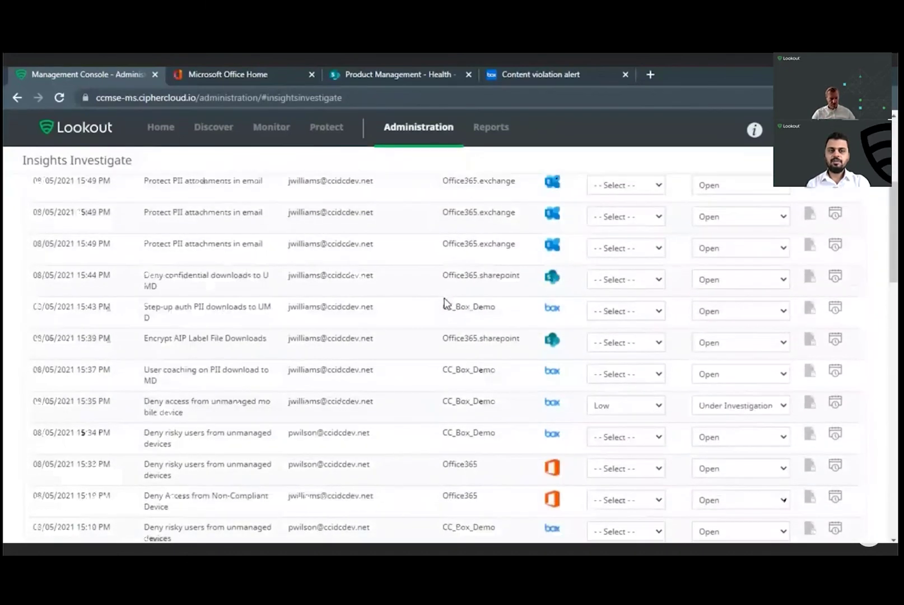
{"action": "scroll", "coordinate": [446, 303], "scroll_direction": "up", "scroll_amount": 5}
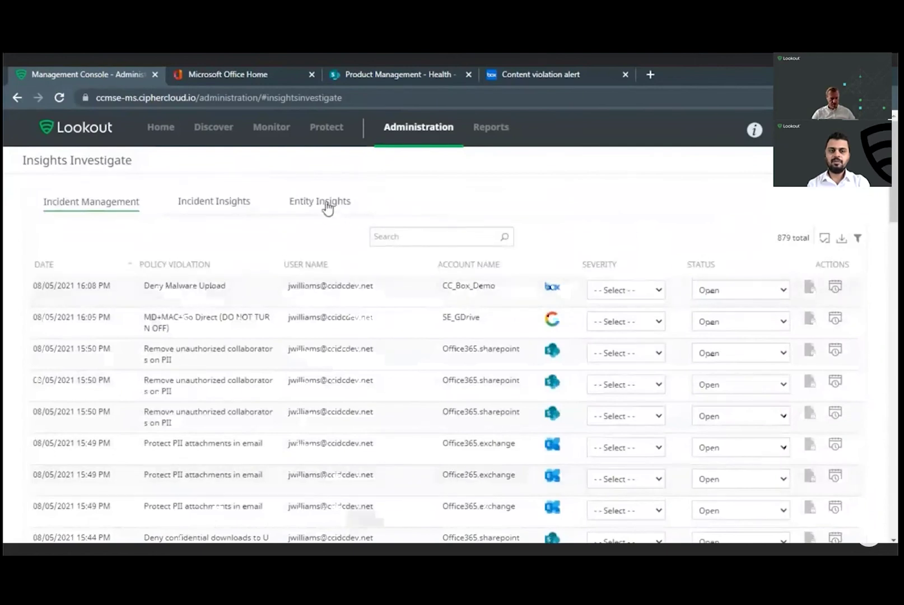
{"action": "left_click", "coordinate": [324, 203]}
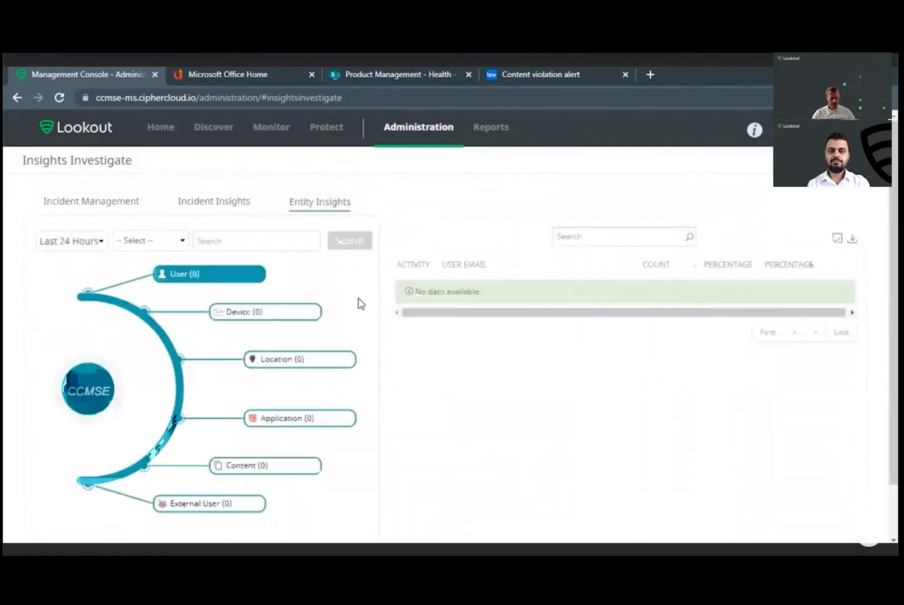
Step: Set the time range to Last Month and the entity type to Content
{"action": "left_click", "coordinate": [87, 251]}
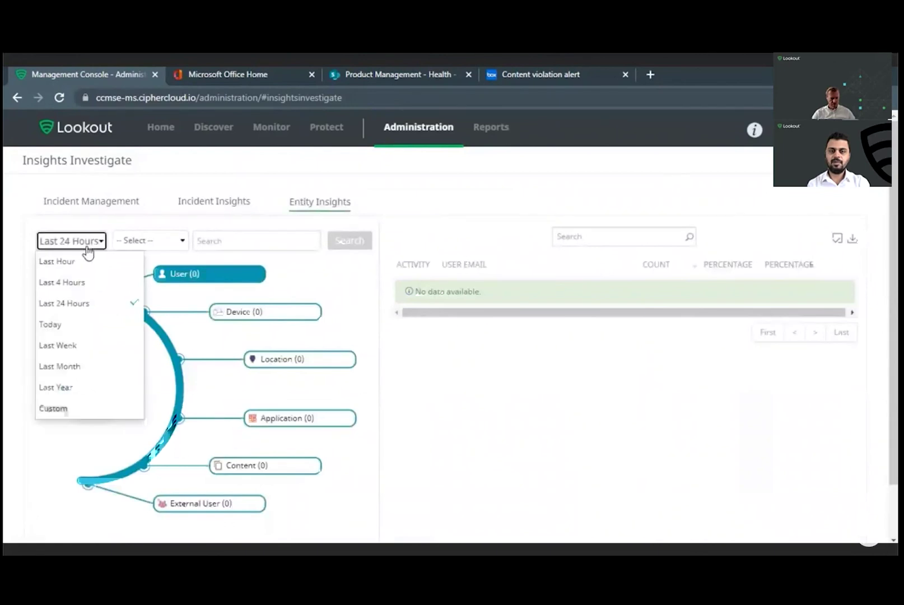
{"action": "left_click", "coordinate": [83, 372]}
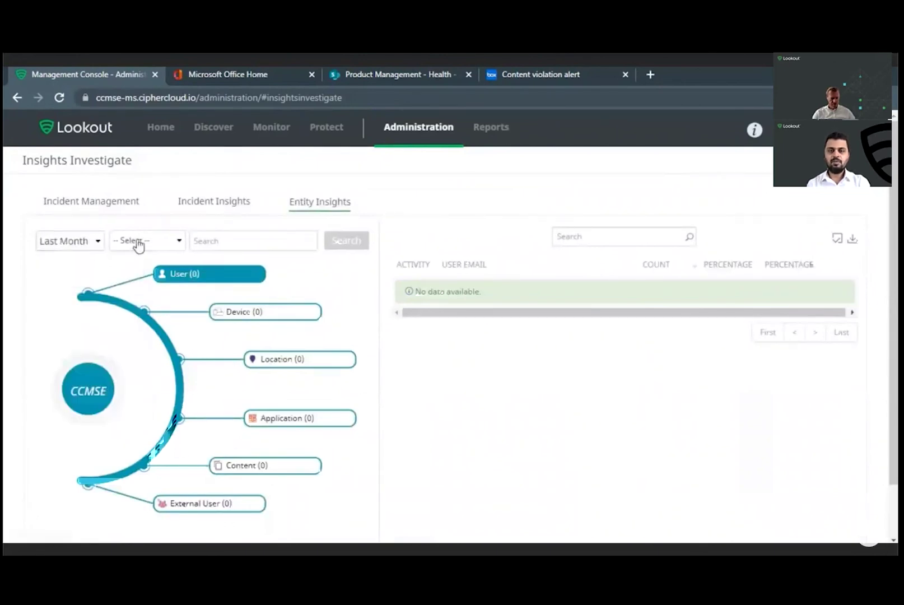
{"action": "left_click", "coordinate": [139, 243]}
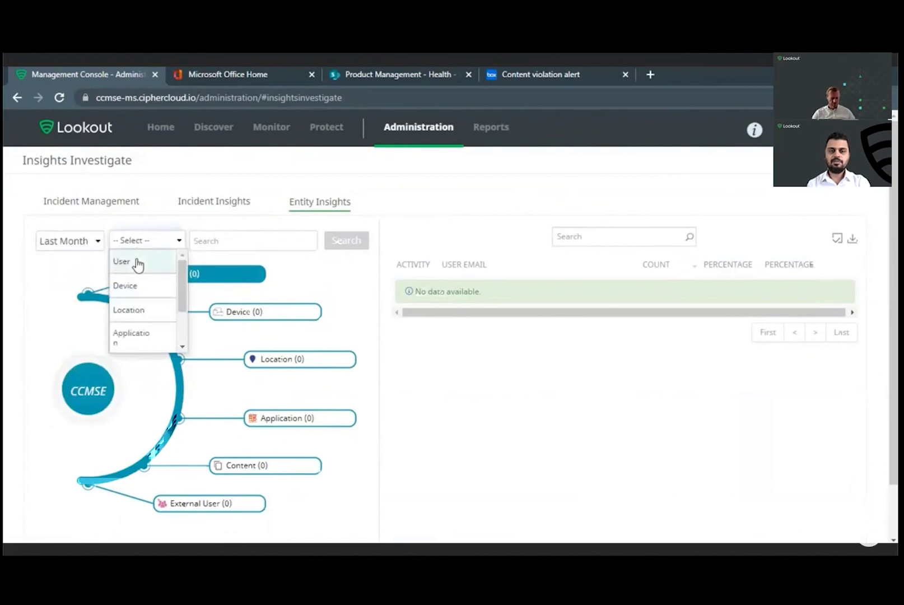
{"action": "scroll", "coordinate": [138, 263], "scroll_direction": "down", "scroll_amount": 2}
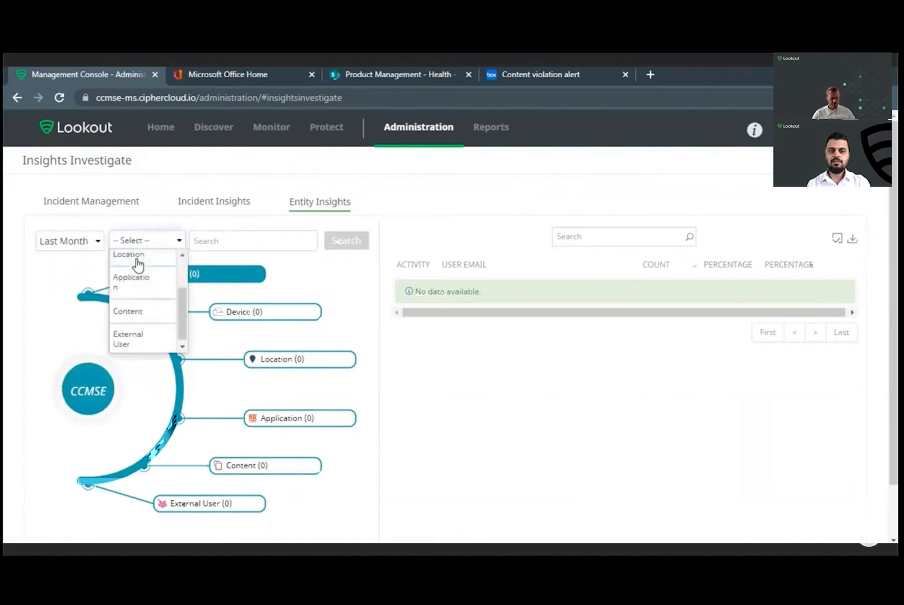
{"action": "left_click", "coordinate": [141, 309]}
Step: Search for the file Memo_NanoSystems_U.S Financial Data.docx
{"action": "left_click", "coordinate": [229, 247]}
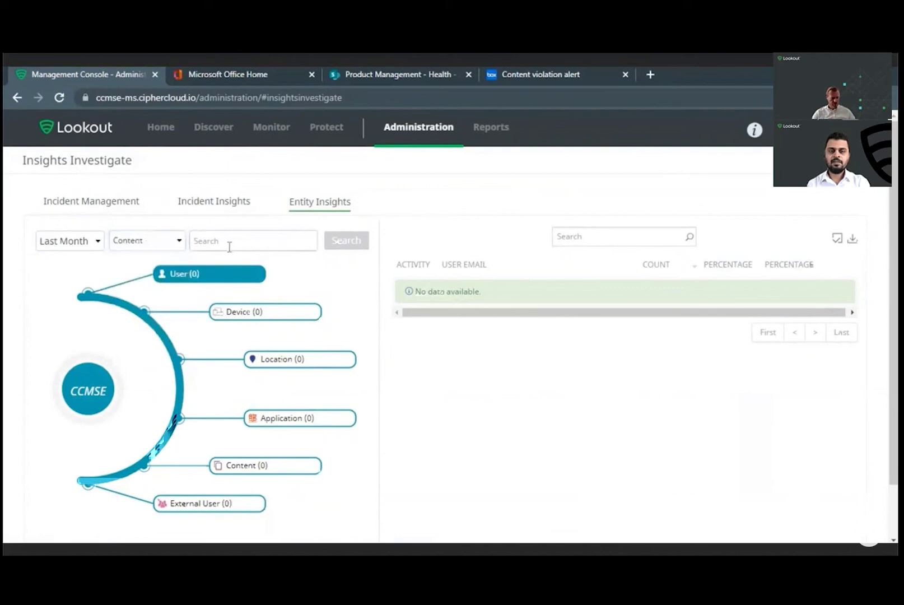
{"action": "type", "text": "Memo"}
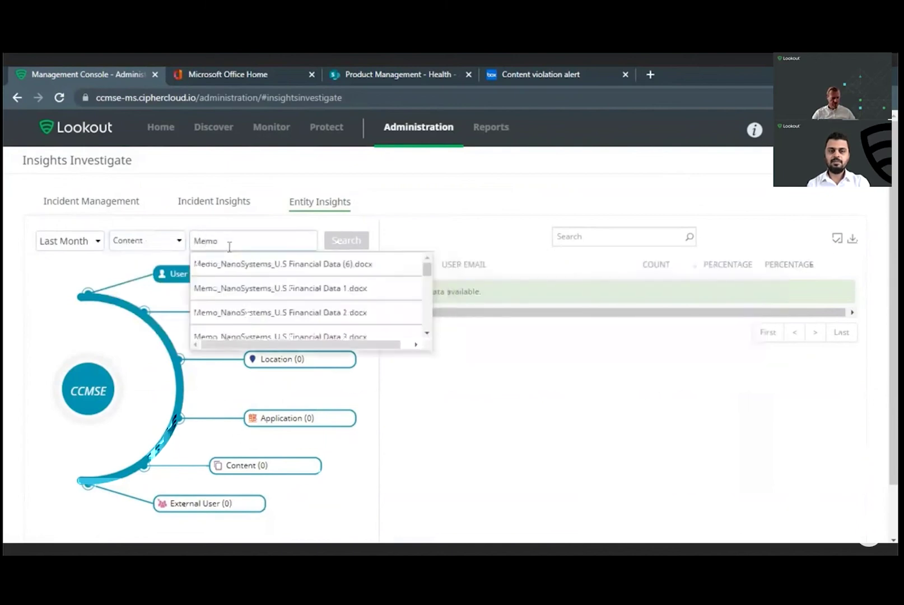
{"action": "scroll", "coordinate": [268, 299], "scroll_direction": "down", "scroll_amount": 5}
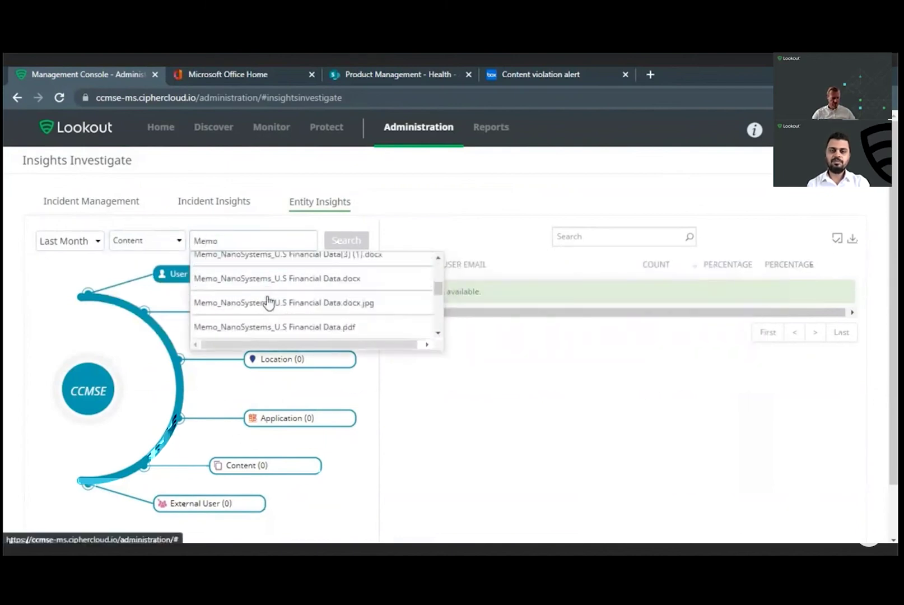
{"action": "left_click", "coordinate": [273, 279]}
{"action": "left_click", "coordinate": [348, 244]}
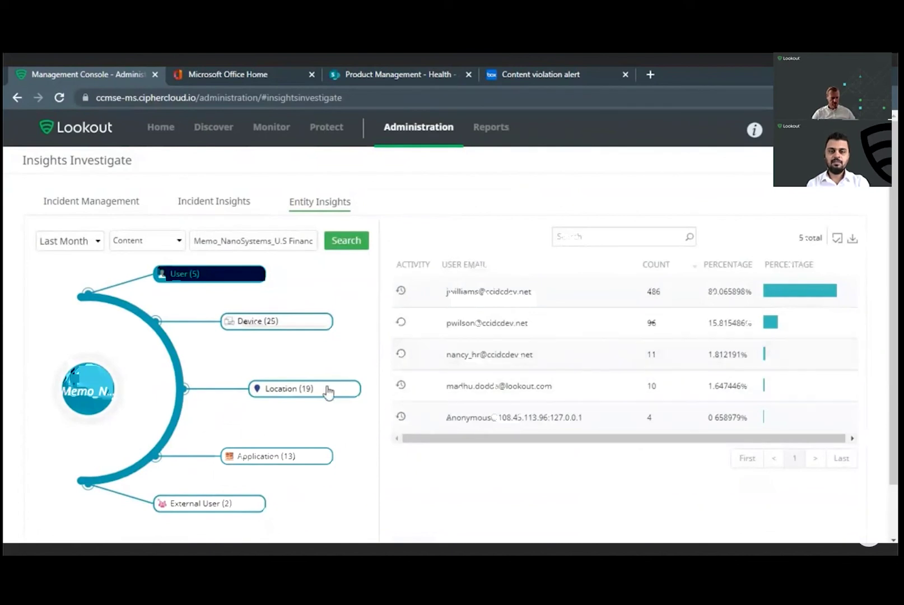
Step: Expand the file's Location, Application and External User nodes to show its three external collaborators
{"action": "left_click", "coordinate": [289, 388]}
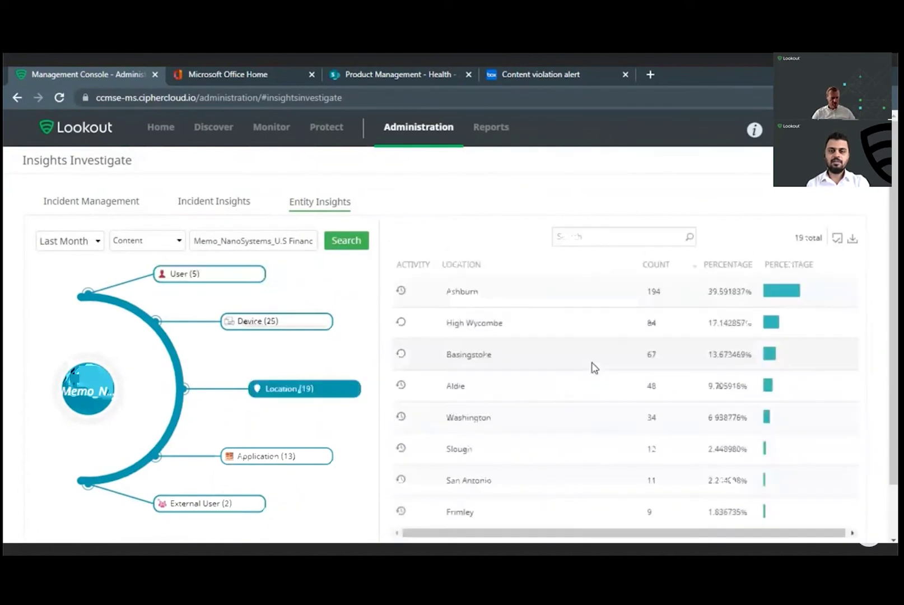
{"action": "scroll", "coordinate": [577, 374], "scroll_direction": "down", "scroll_amount": 1}
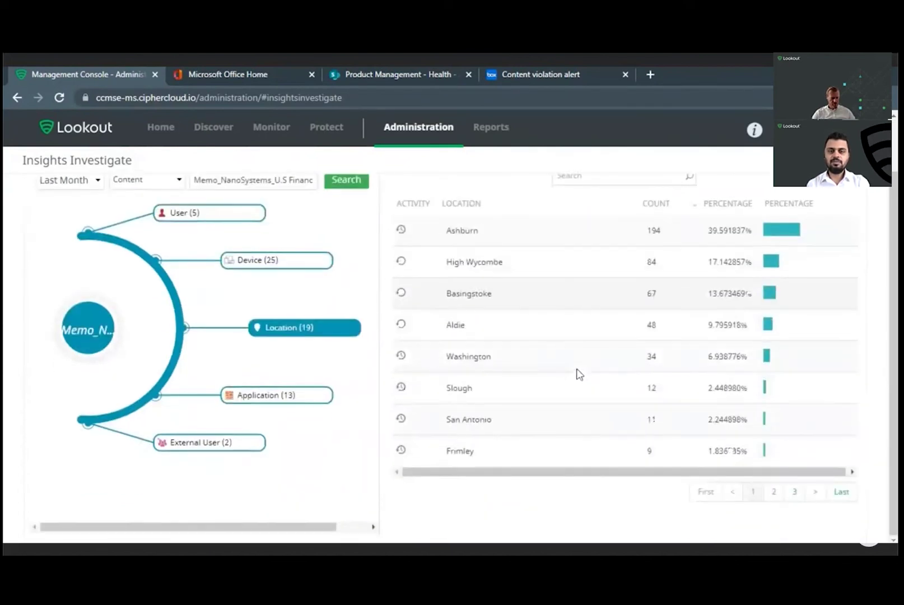
{"action": "scroll", "coordinate": [580, 374], "scroll_direction": "up", "scroll_amount": 1}
{"action": "left_click", "coordinate": [283, 456]}
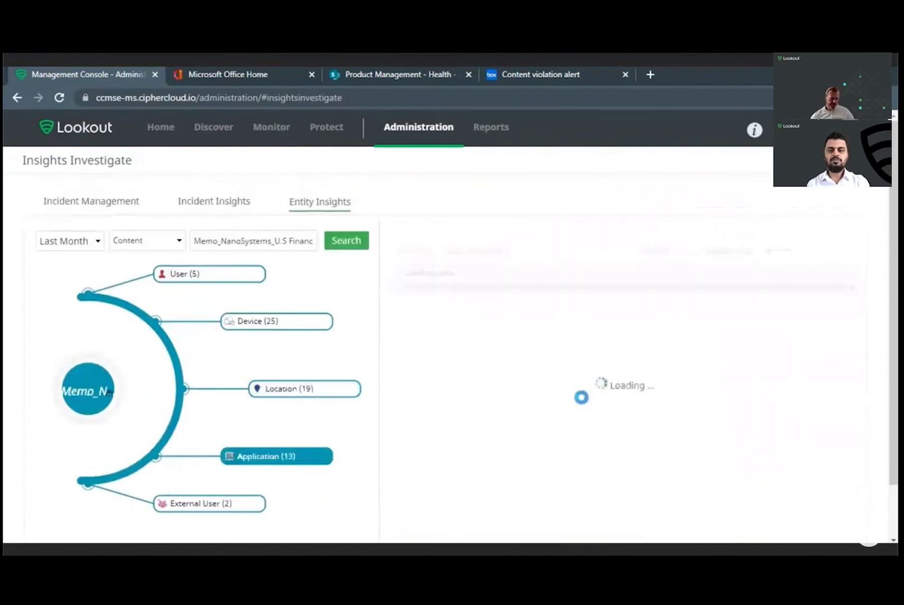
{"action": "scroll", "coordinate": [532, 374], "scroll_direction": "down", "scroll_amount": 1}
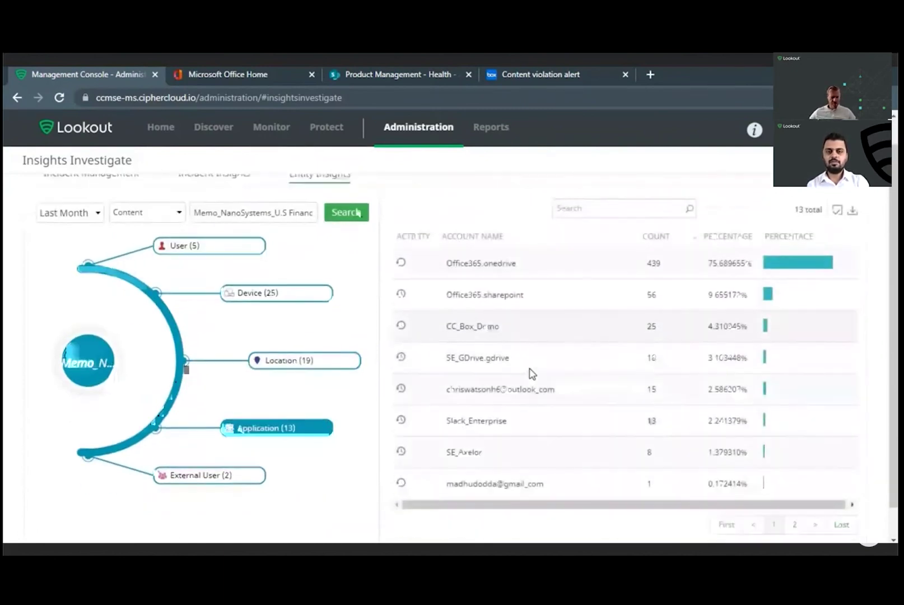
{"action": "scroll", "coordinate": [532, 374], "scroll_direction": "up", "scroll_amount": 1}
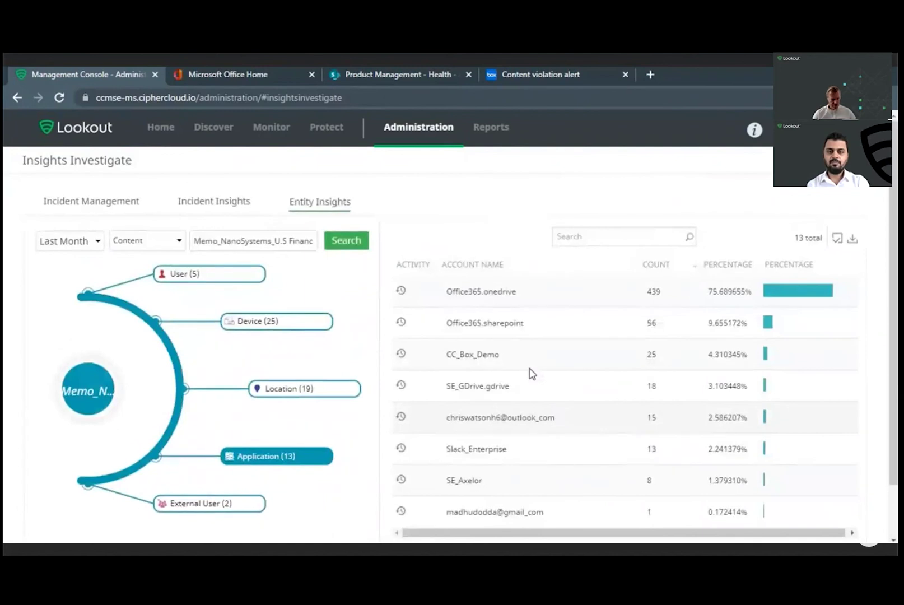
{"action": "left_click", "coordinate": [210, 507]}
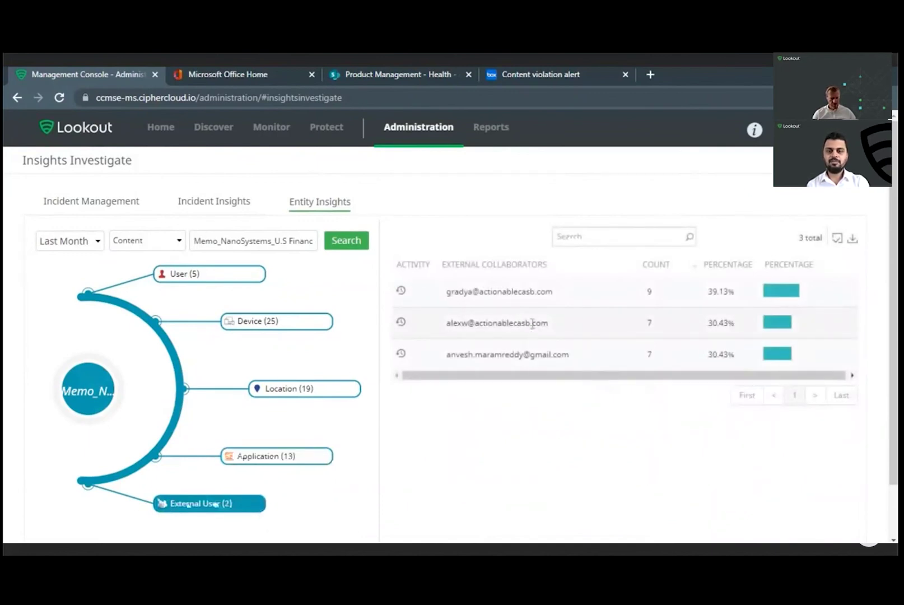
Step: Search last week's Activity Audit Logs with Activities added and Inline included as an event source
{"action": "mouse_move", "coordinate": [280, 137]}
{"action": "left_click", "coordinate": [288, 168]}
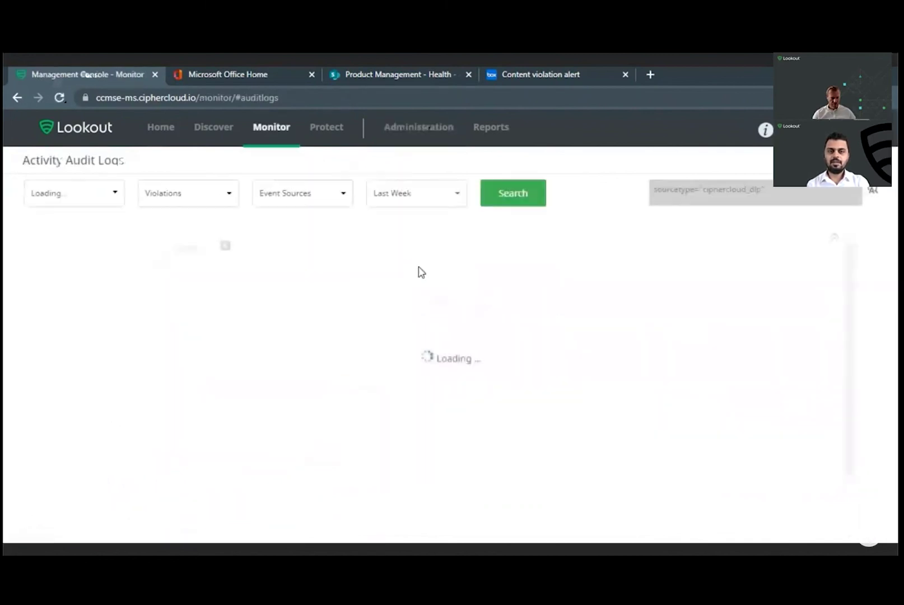
{"action": "left_click", "coordinate": [228, 201]}
{"action": "left_click", "coordinate": [150, 222]}
{"action": "left_click", "coordinate": [294, 194]}
{"action": "left_click", "coordinate": [286, 304]}
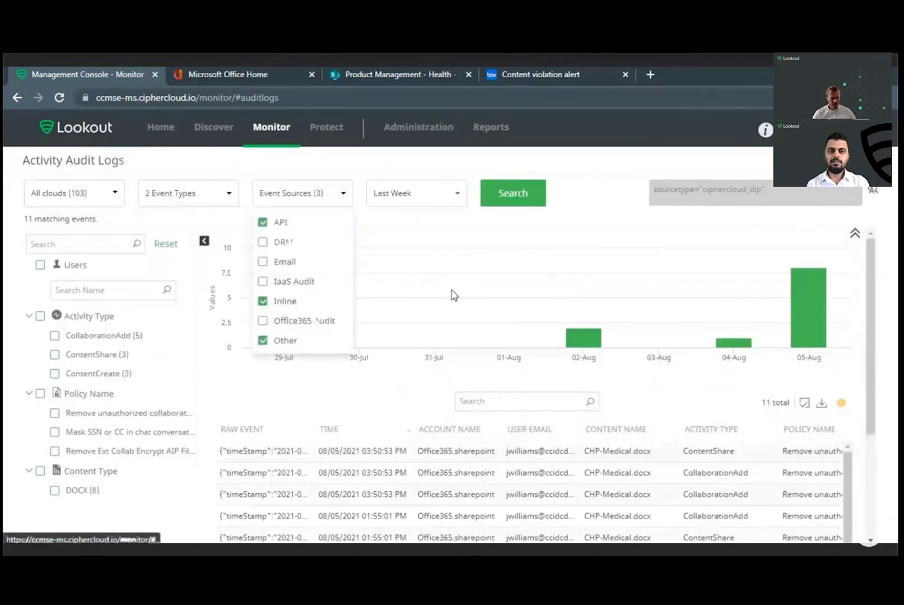
{"action": "left_click", "coordinate": [527, 197]}
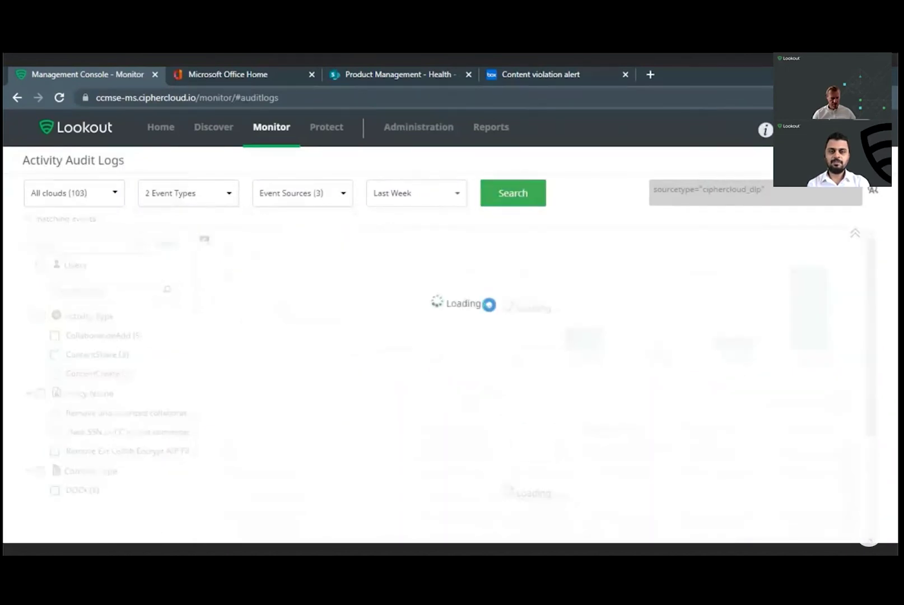
{"action": "scroll", "coordinate": [89, 339], "scroll_direction": "down", "scroll_amount": 2}
{"action": "scroll", "coordinate": [91, 338], "scroll_direction": "down", "scroll_amount": 5}
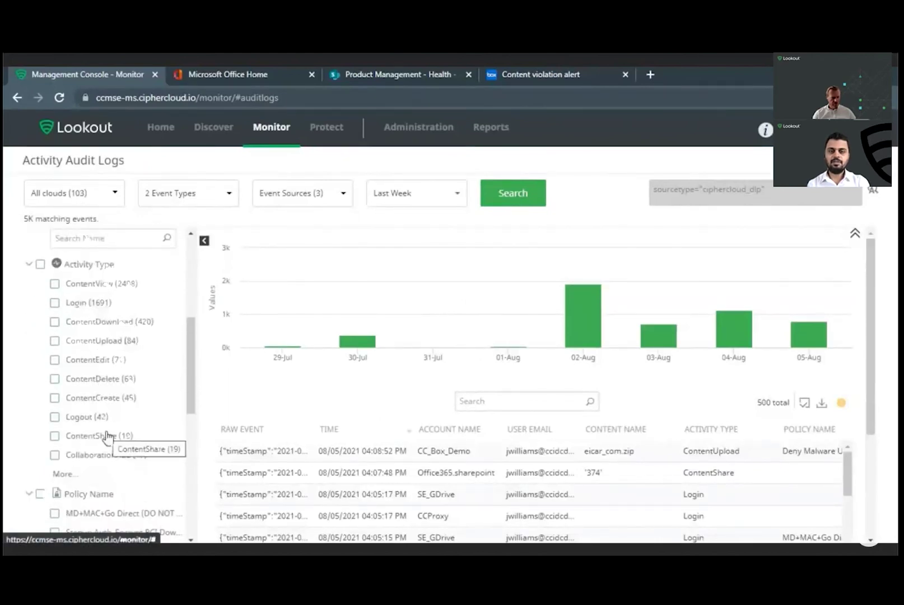
{"action": "scroll", "coordinate": [106, 435], "scroll_direction": "up", "scroll_amount": 7}
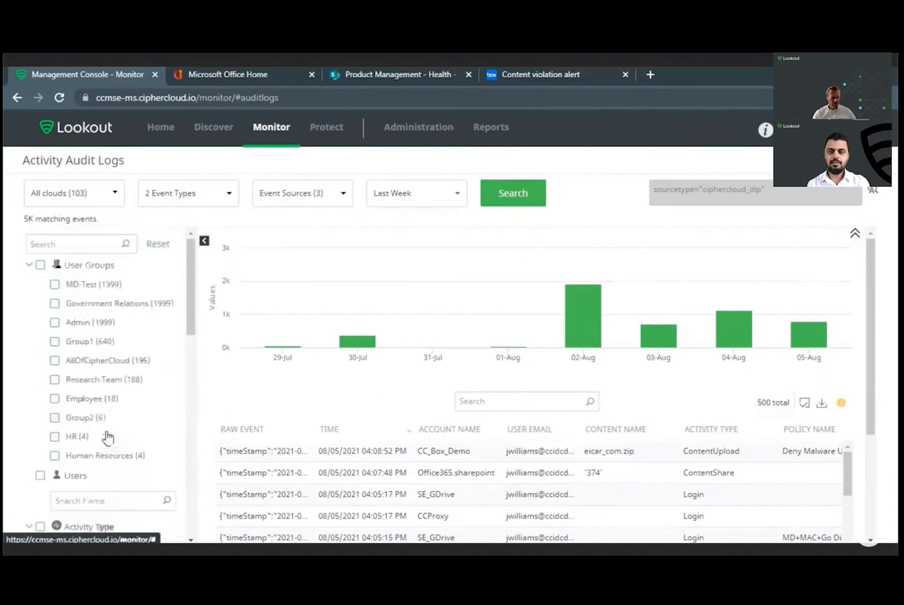
Step: On Reports, expand the O365 Report's Manage Schedules settings and review its report types without changing them
{"action": "left_click", "coordinate": [496, 128]}
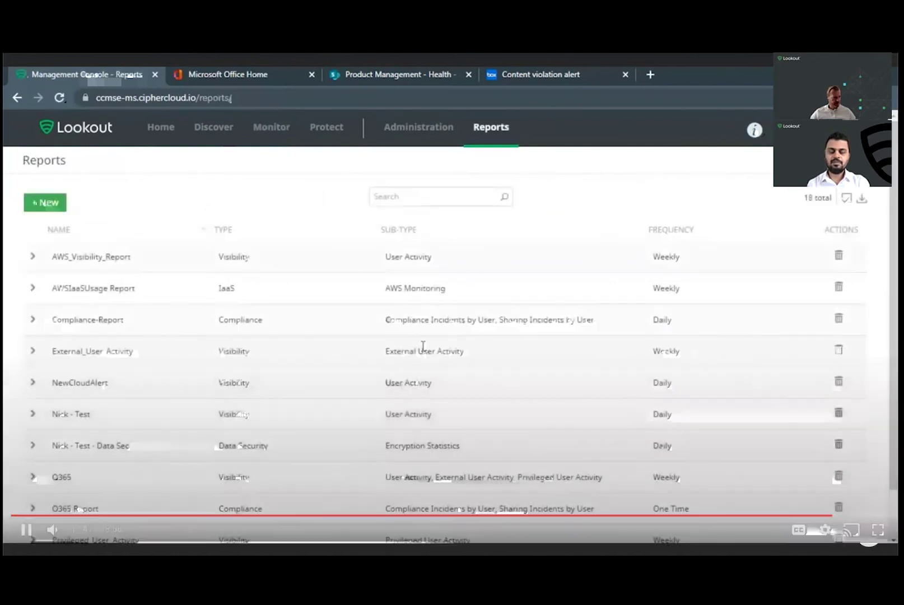
{"action": "left_click", "coordinate": [32, 508]}
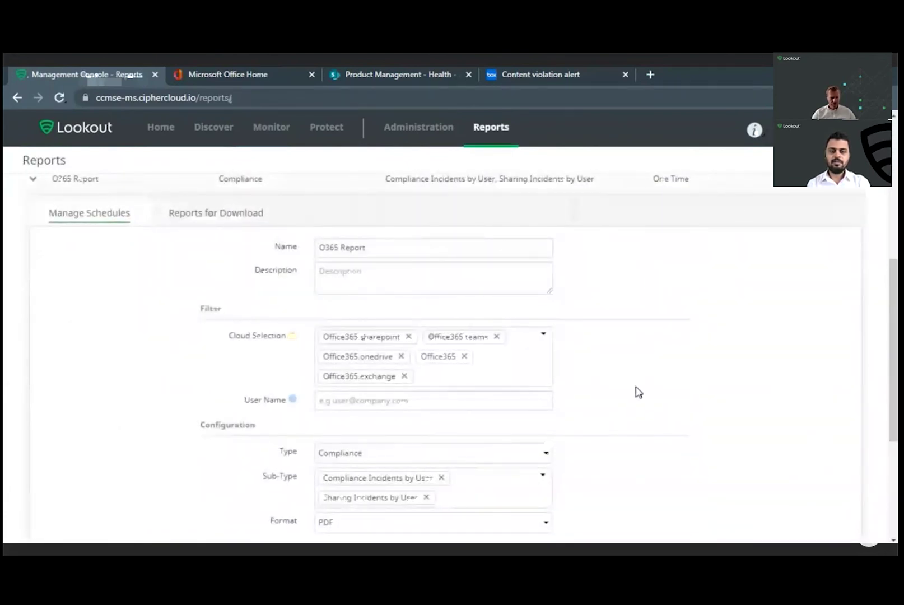
{"action": "scroll", "coordinate": [675, 274], "scroll_direction": "up", "scroll_amount": 1}
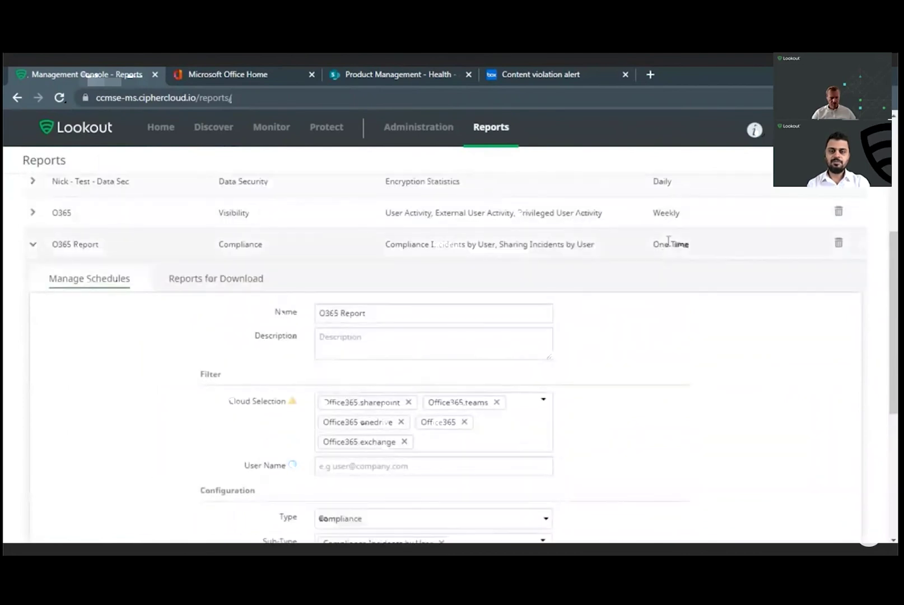
{"action": "scroll", "coordinate": [643, 359], "scroll_direction": "down", "scroll_amount": 1}
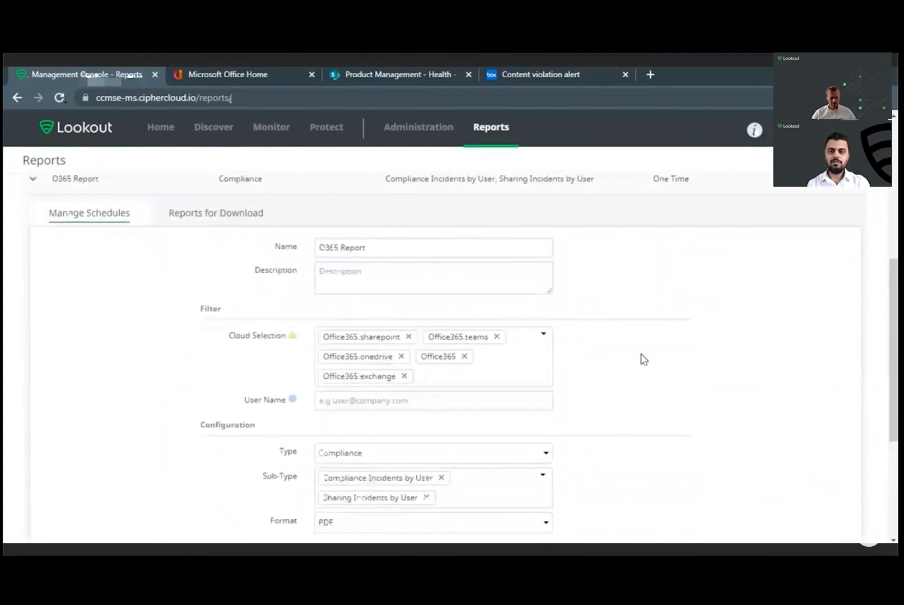
{"action": "scroll", "coordinate": [644, 359], "scroll_direction": "down", "scroll_amount": 1}
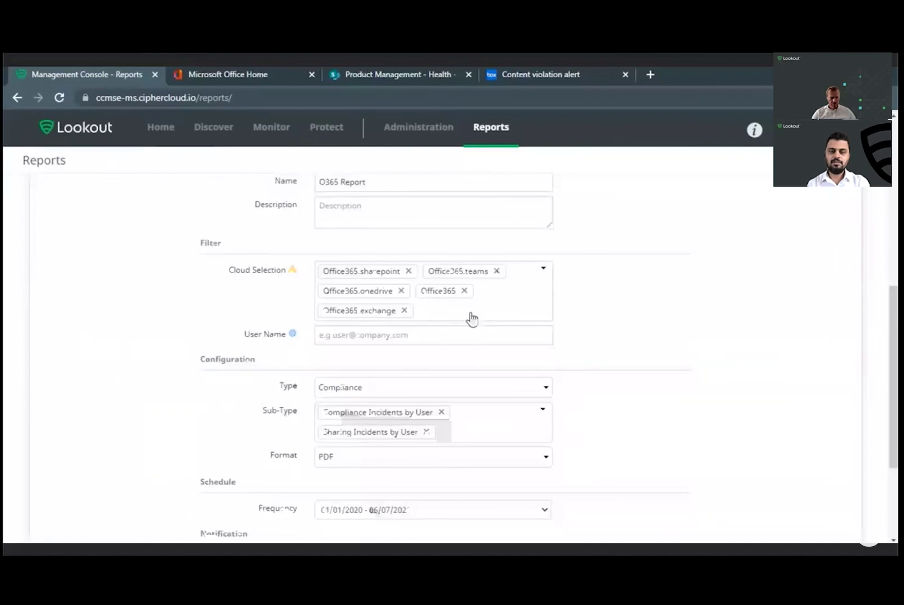
{"action": "scroll", "coordinate": [472, 318], "scroll_direction": "down", "scroll_amount": 1}
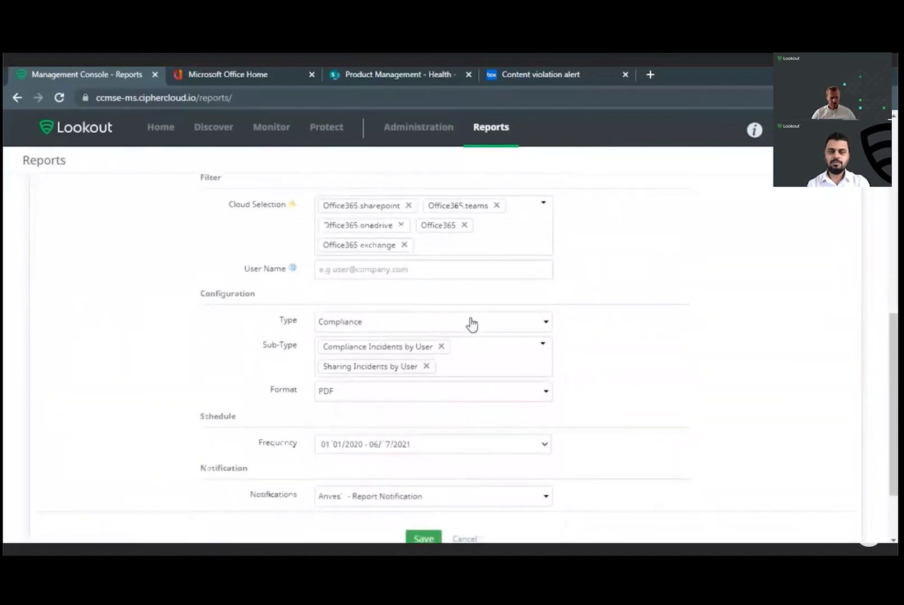
{"action": "left_click", "coordinate": [472, 323]}
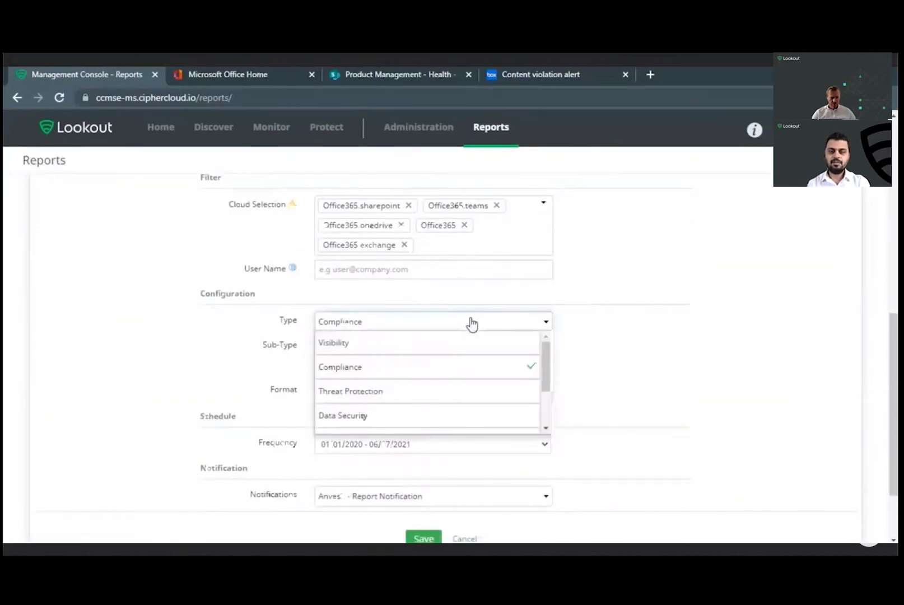
{"action": "left_click", "coordinate": [619, 353]}
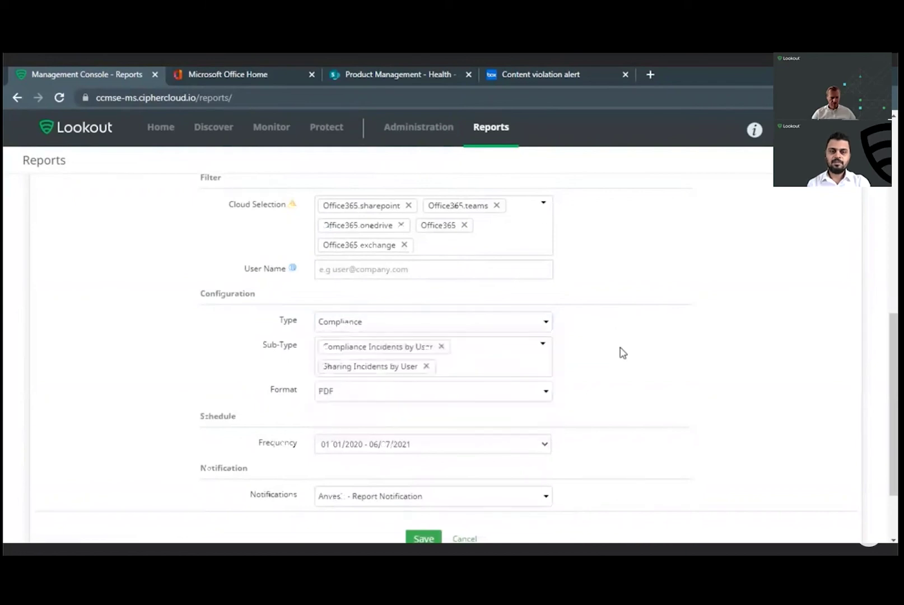
Step: Show the O365 Report's six generated PDFs on the Reports for Download tab
{"action": "scroll", "coordinate": [621, 353], "scroll_direction": "down", "scroll_amount": 1}
{"action": "scroll", "coordinate": [622, 353], "scroll_direction": "down", "scroll_amount": 1}
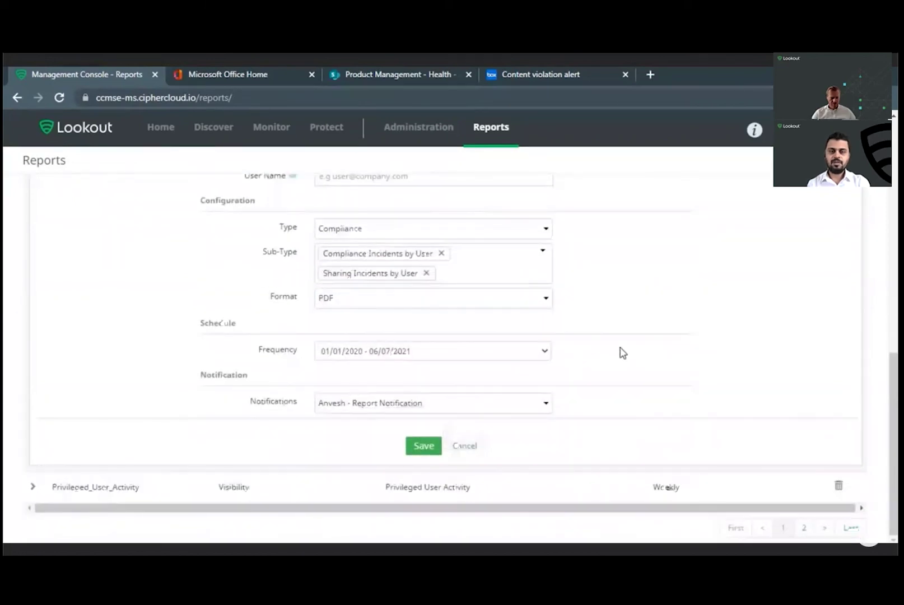
{"action": "scroll", "coordinate": [621, 352], "scroll_direction": "up", "scroll_amount": 4}
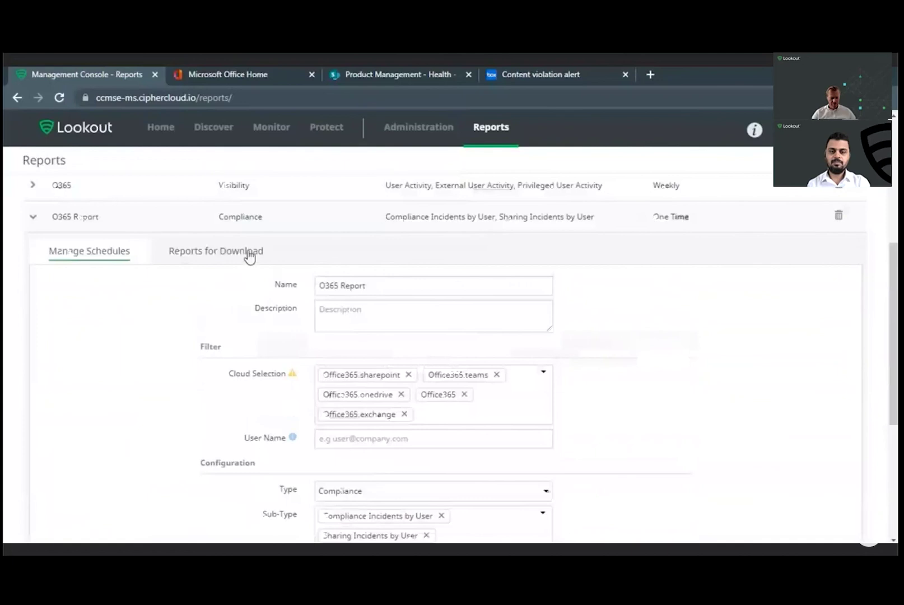
{"action": "left_click", "coordinate": [250, 256]}
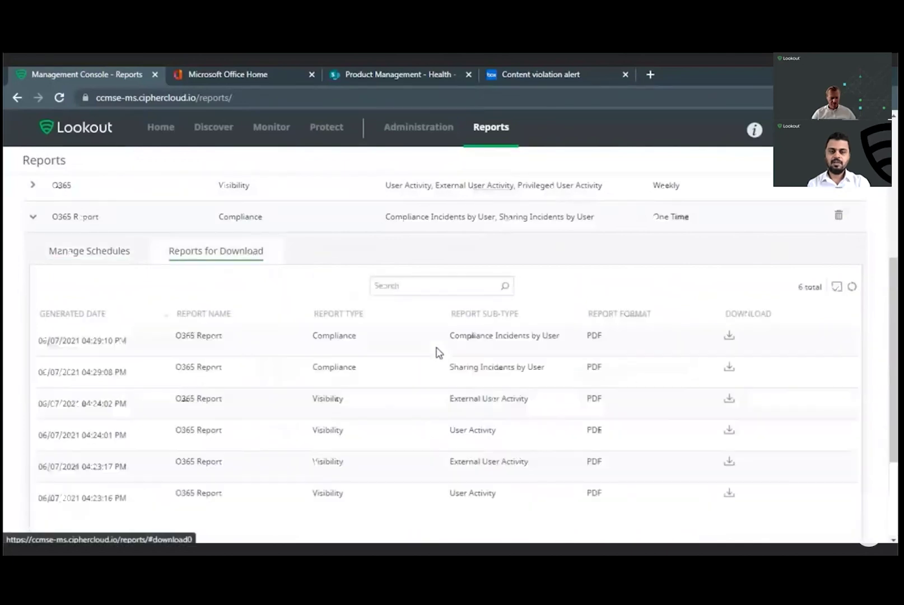
Step: Download the latest O365 Report compliance PDF and open it in Chrome
{"action": "left_click", "coordinate": [728, 337]}
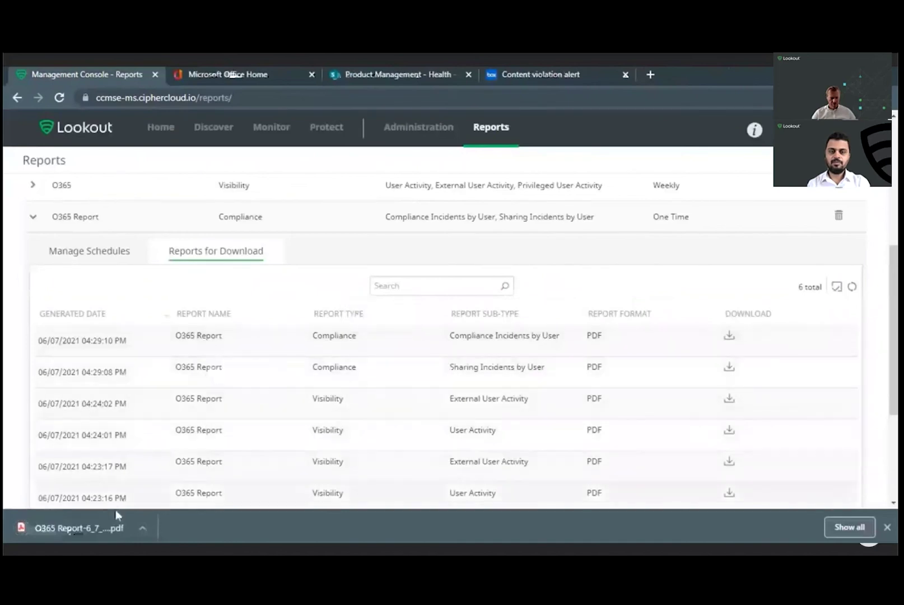
{"action": "left_click", "coordinate": [97, 527]}
{"action": "scroll", "coordinate": [462, 347], "scroll_direction": "down", "scroll_amount": 6}
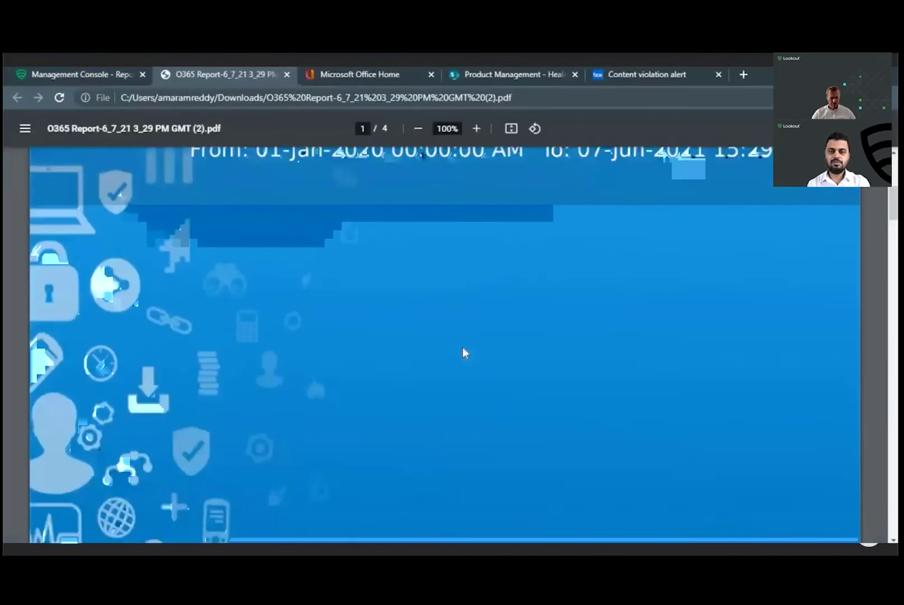
Step: Review the report's page 3 charts: 10,505 policy remediations and 8,110 policy hits
{"action": "scroll", "coordinate": [462, 352], "scroll_direction": "down", "scroll_amount": 10}
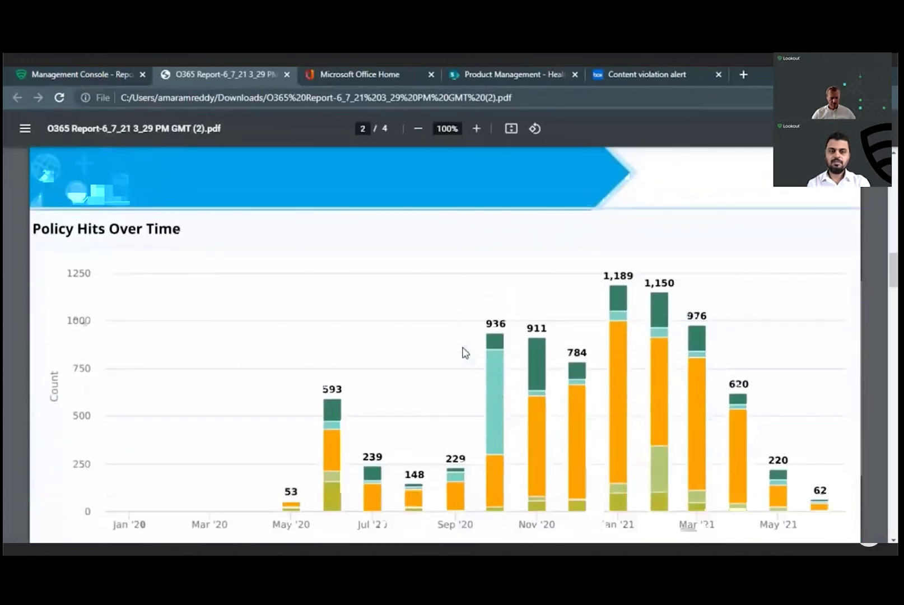
{"action": "scroll", "coordinate": [463, 352], "scroll_direction": "down", "scroll_amount": 8}
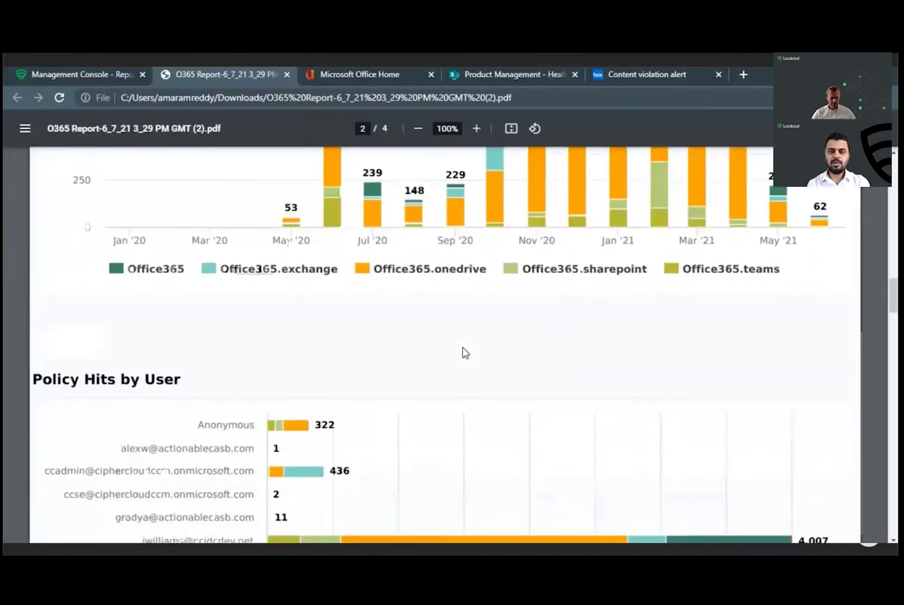
{"action": "scroll", "coordinate": [463, 352], "scroll_direction": "down", "scroll_amount": 8}
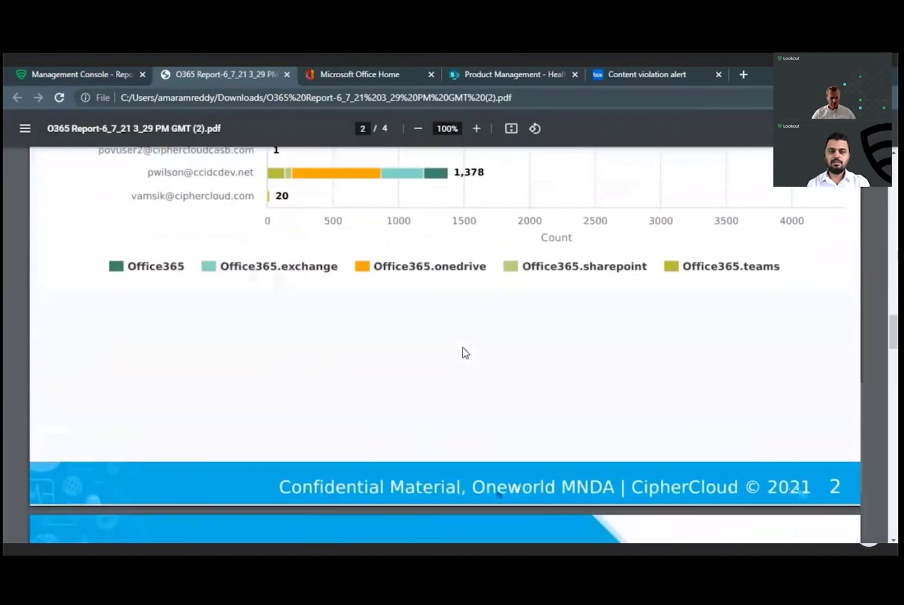
{"action": "scroll", "coordinate": [463, 352], "scroll_direction": "down", "scroll_amount": 2}
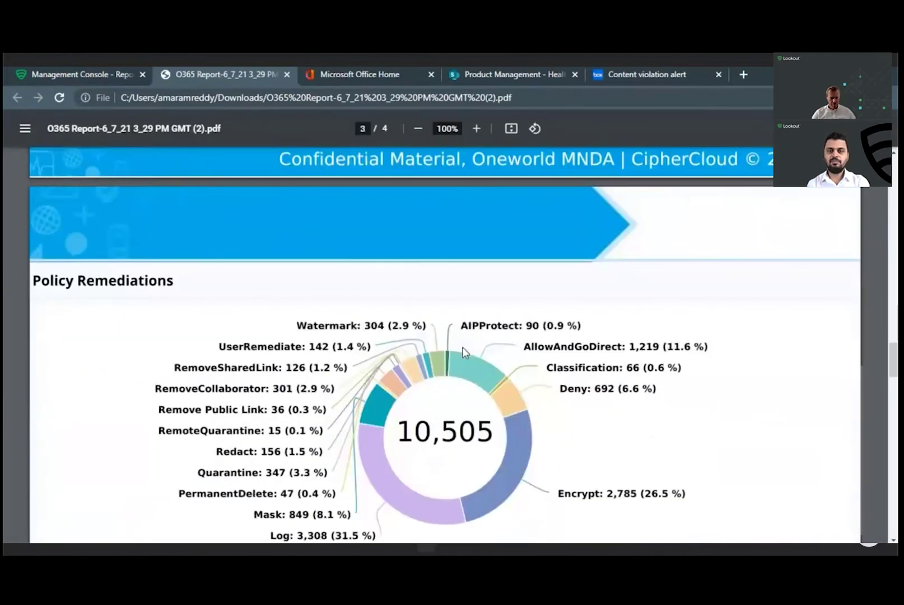
{"action": "scroll", "coordinate": [463, 352], "scroll_direction": "down", "scroll_amount": 3}
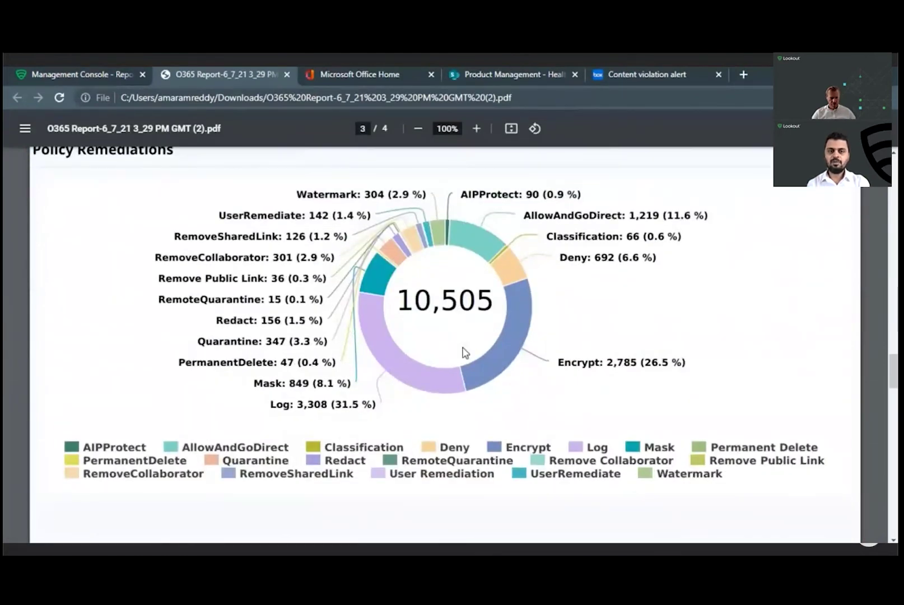
{"action": "scroll", "coordinate": [463, 352], "scroll_direction": "down", "scroll_amount": 8}
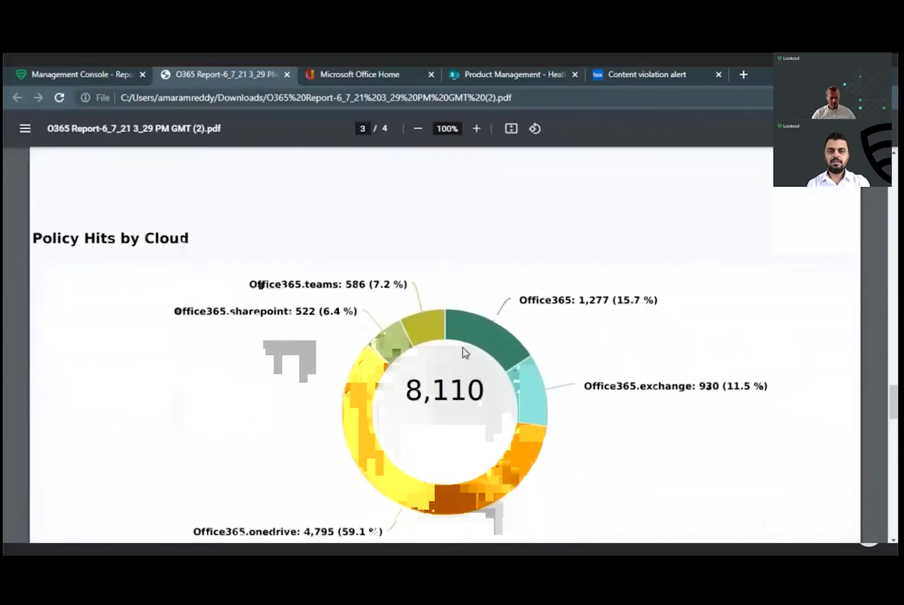
{"action": "scroll", "coordinate": [463, 352], "scroll_direction": "down", "scroll_amount": 7}
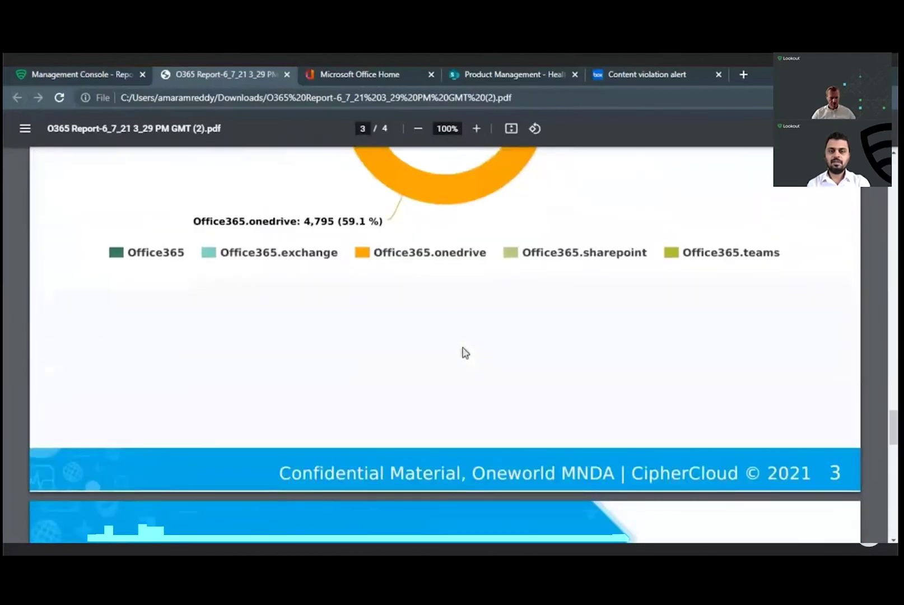
{"action": "scroll", "coordinate": [463, 352], "scroll_direction": "up", "scroll_amount": 12}
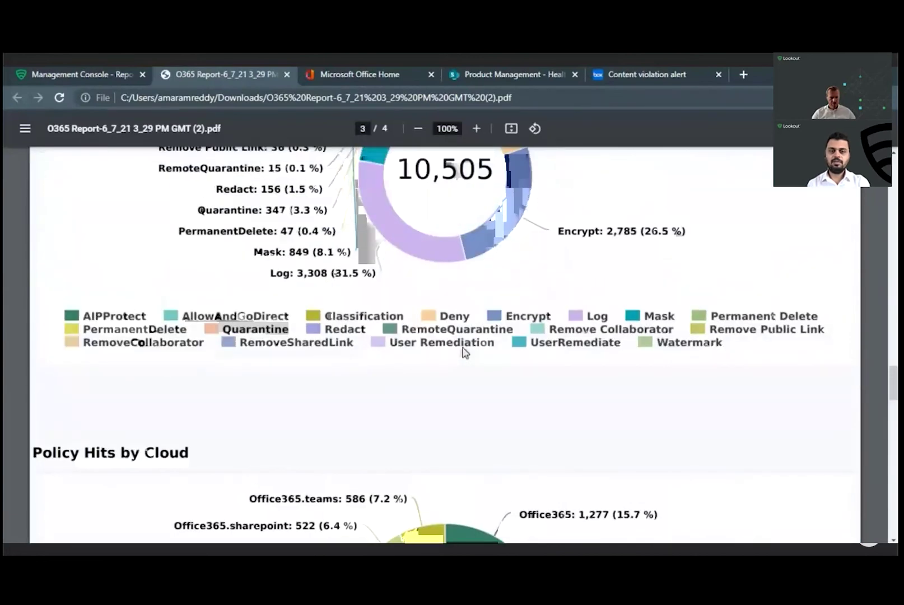
{"action": "scroll", "coordinate": [463, 352], "scroll_direction": "up", "scroll_amount": 1}
{"action": "scroll", "coordinate": [463, 351], "scroll_direction": "up", "scroll_amount": 6}
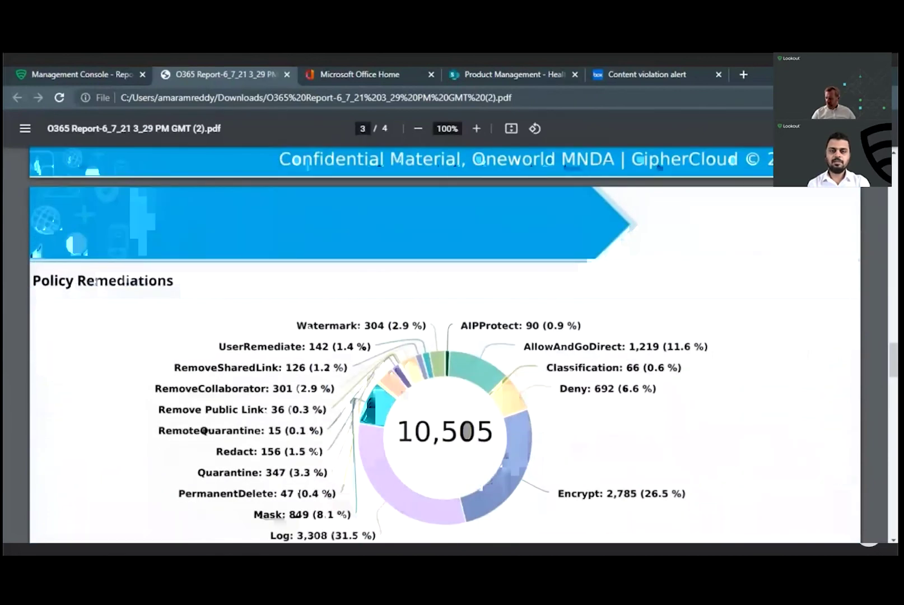
Step: Close the O365 Report PDF tab and go to Home > Cloud Dashboard
{"action": "left_click", "coordinate": [286, 75]}
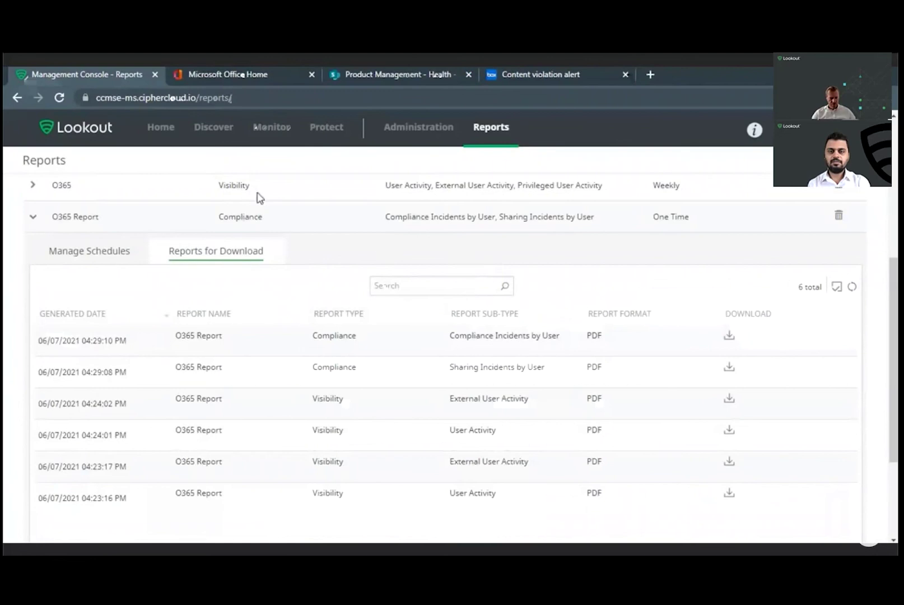
{"action": "mouse_move", "coordinate": [152, 129]}
{"action": "left_click", "coordinate": [180, 165]}
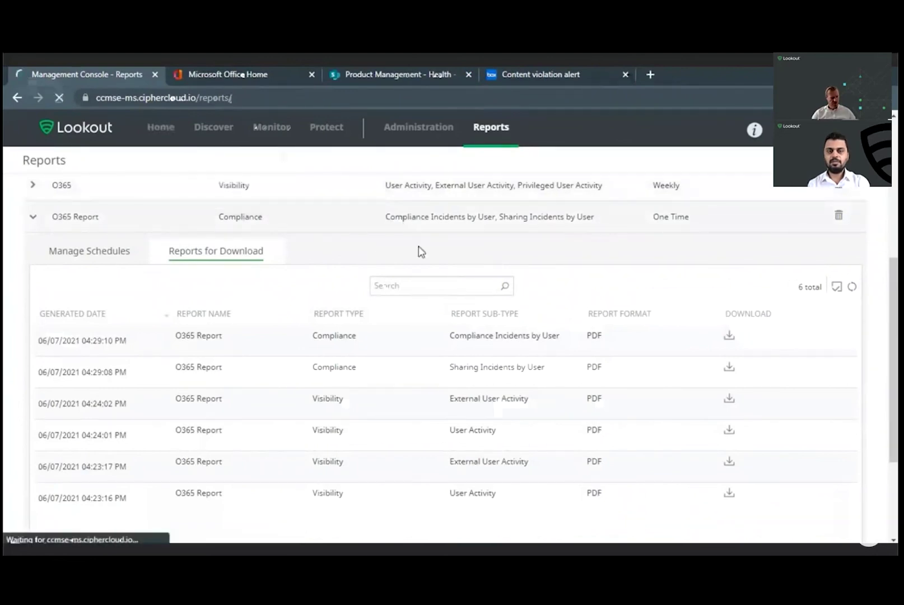